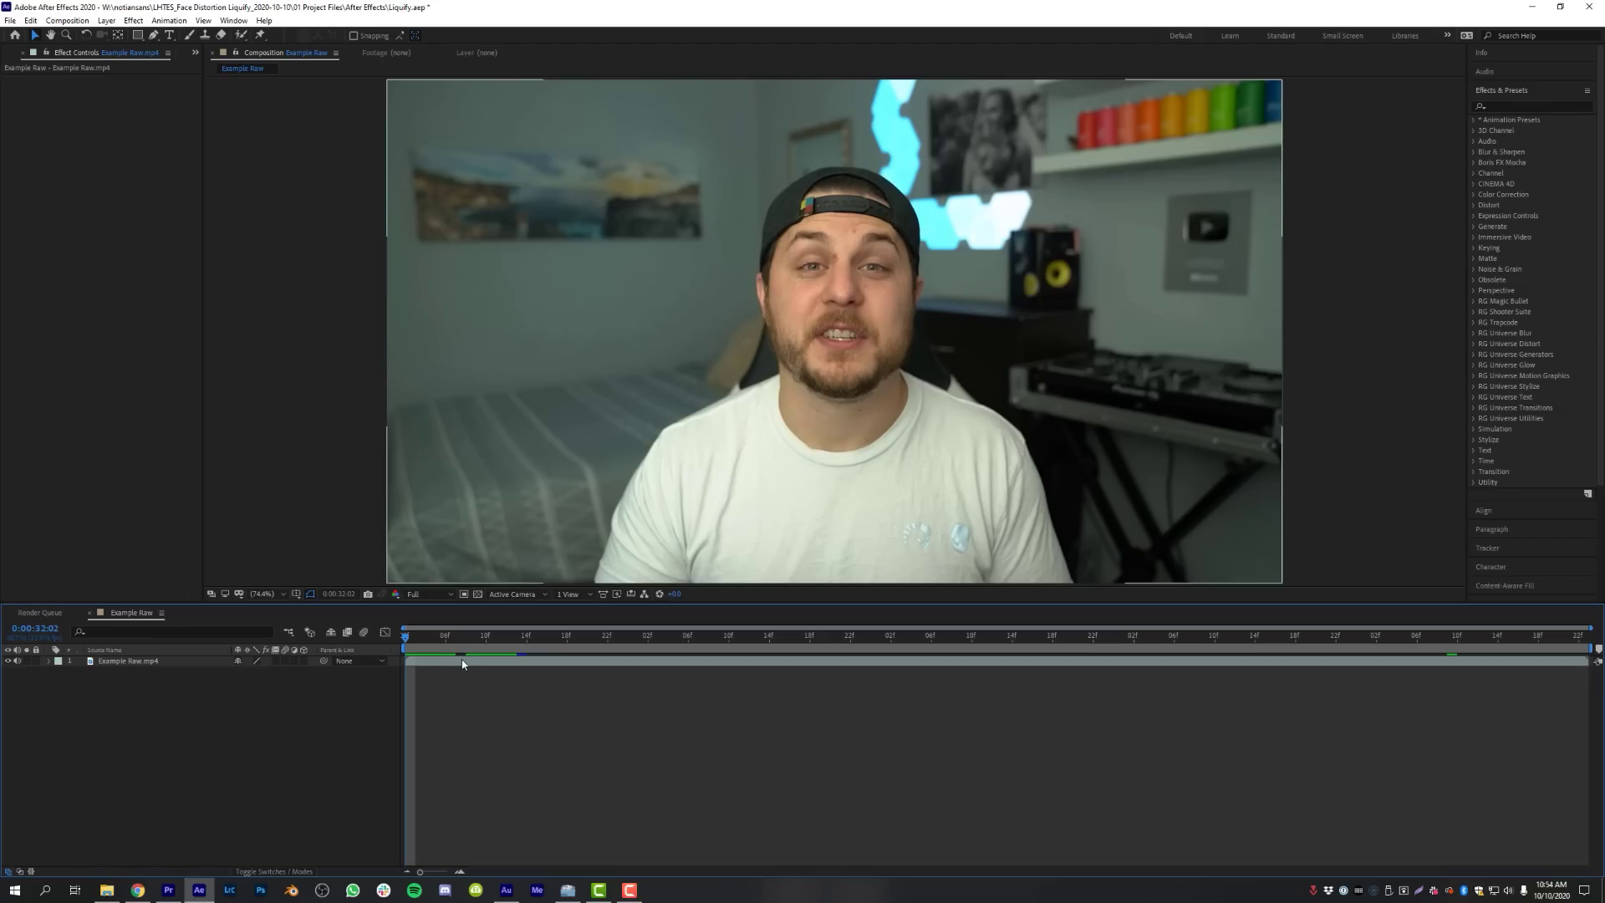
Step: Select the Example Raw.mp4 layer and locate the Liquify effect among the Distort effects, searching for "liqu"
left_click(462, 661)
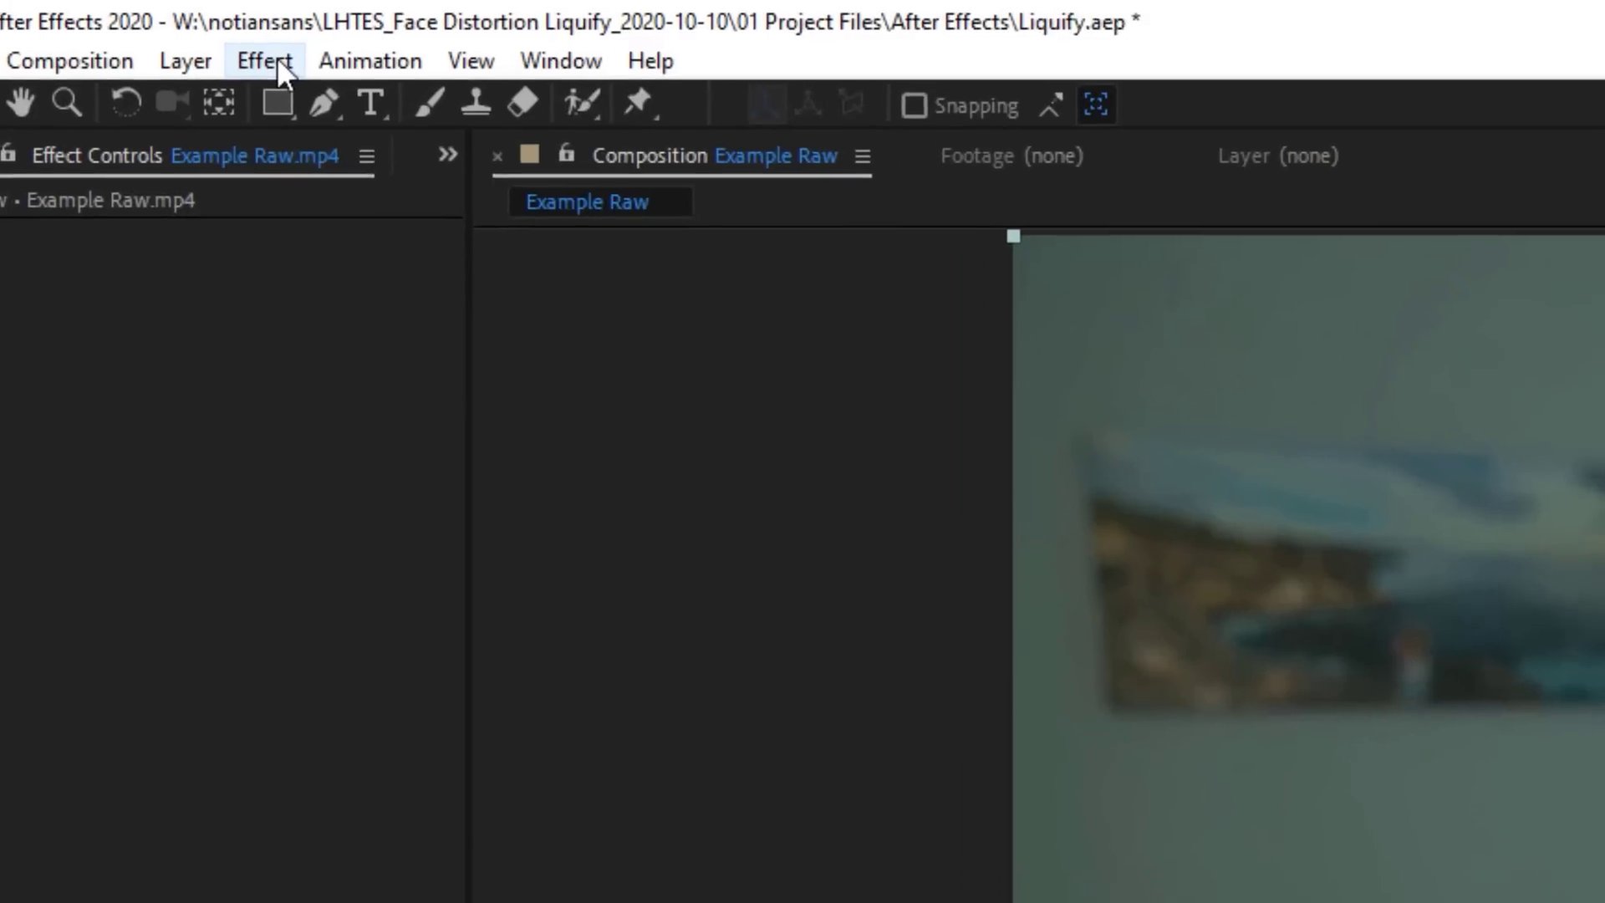
left_click(137, 20)
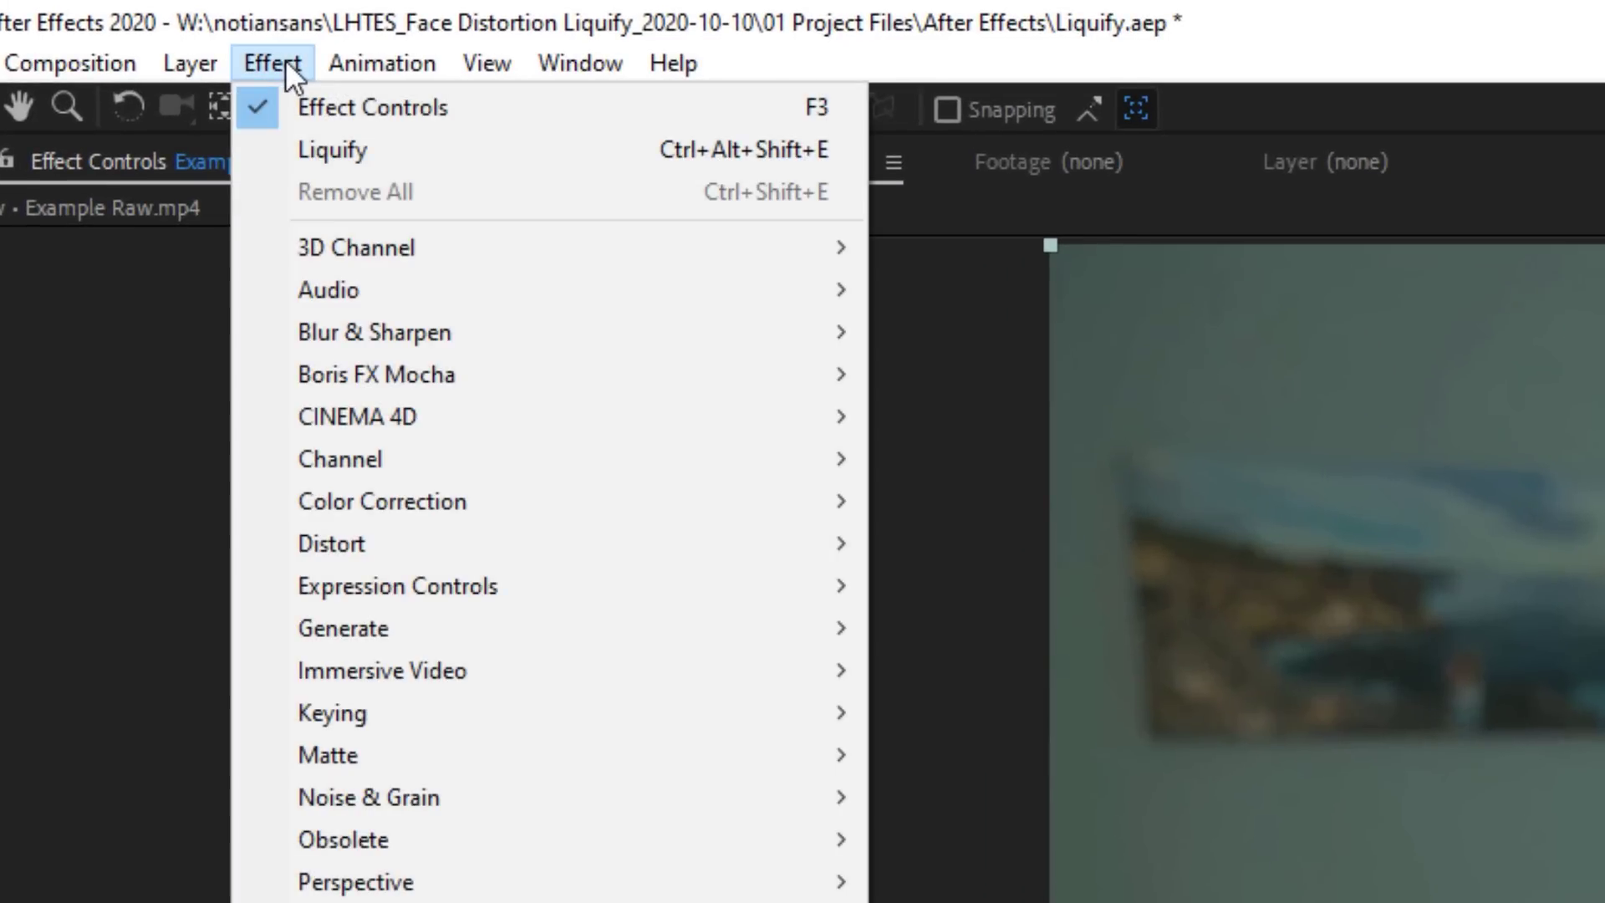
mouse_move(500, 545)
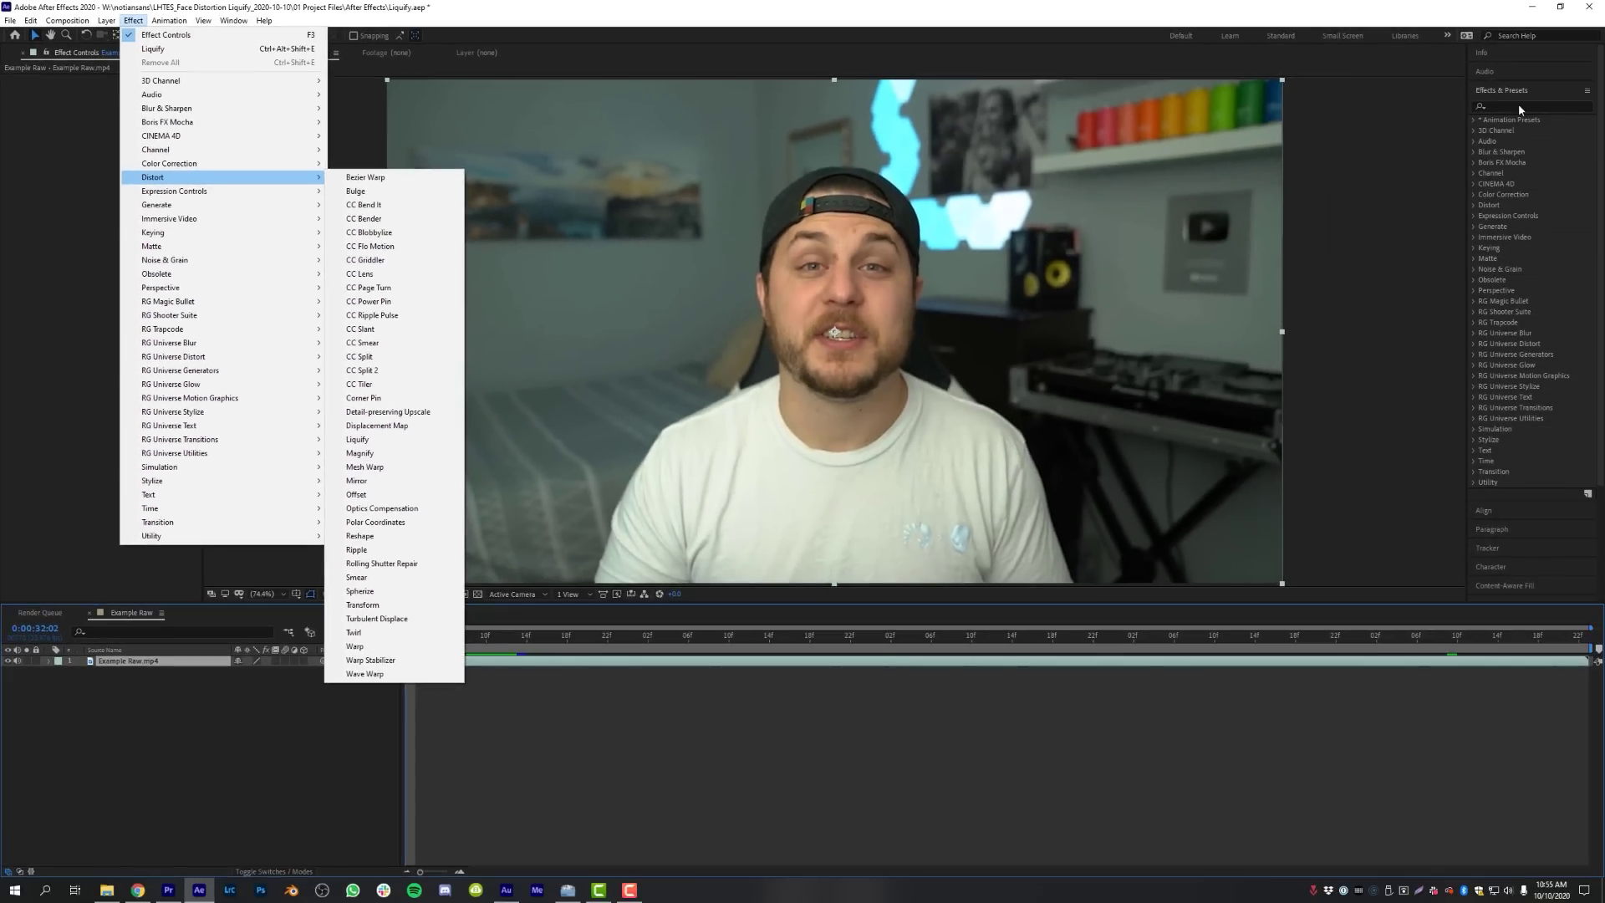
left_click(1514, 104)
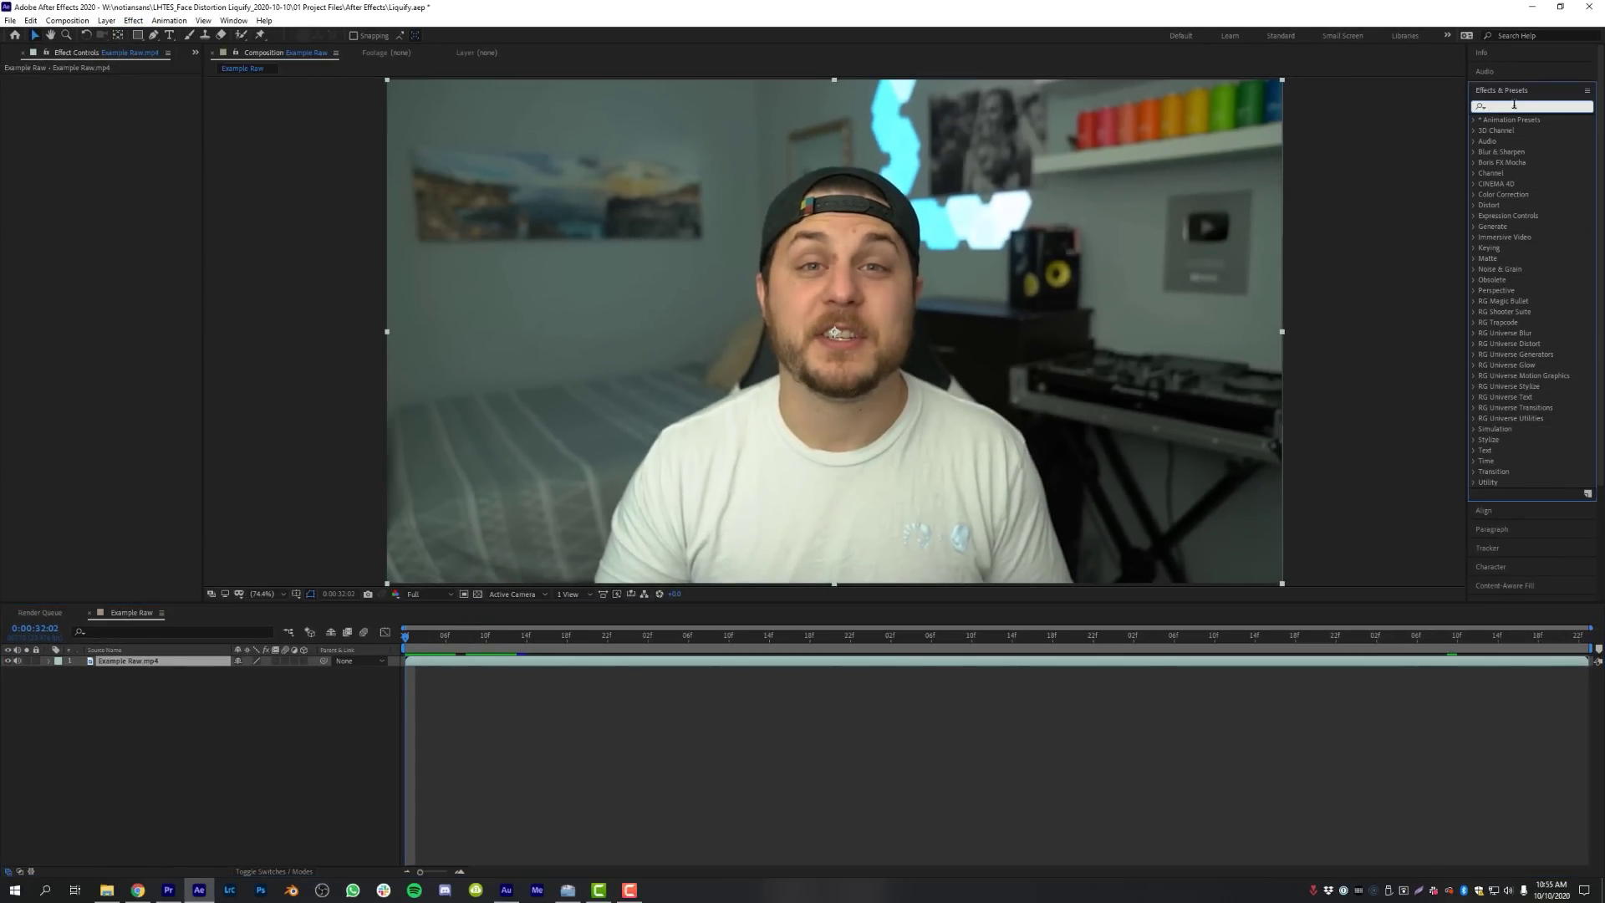
type("liqu")
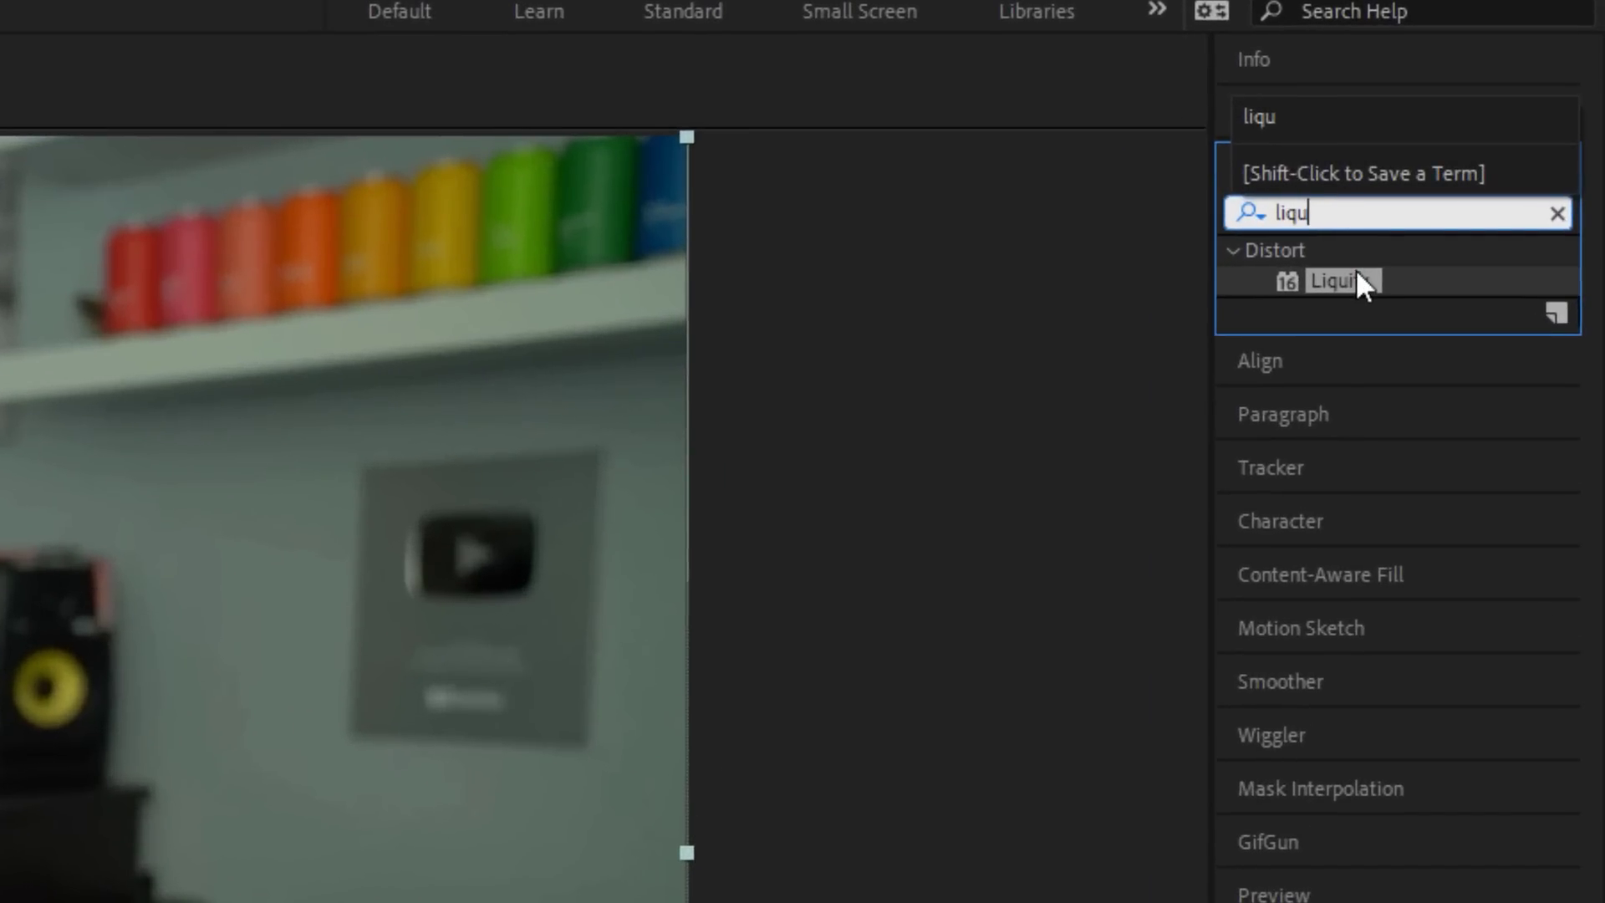
left_click(1356, 211)
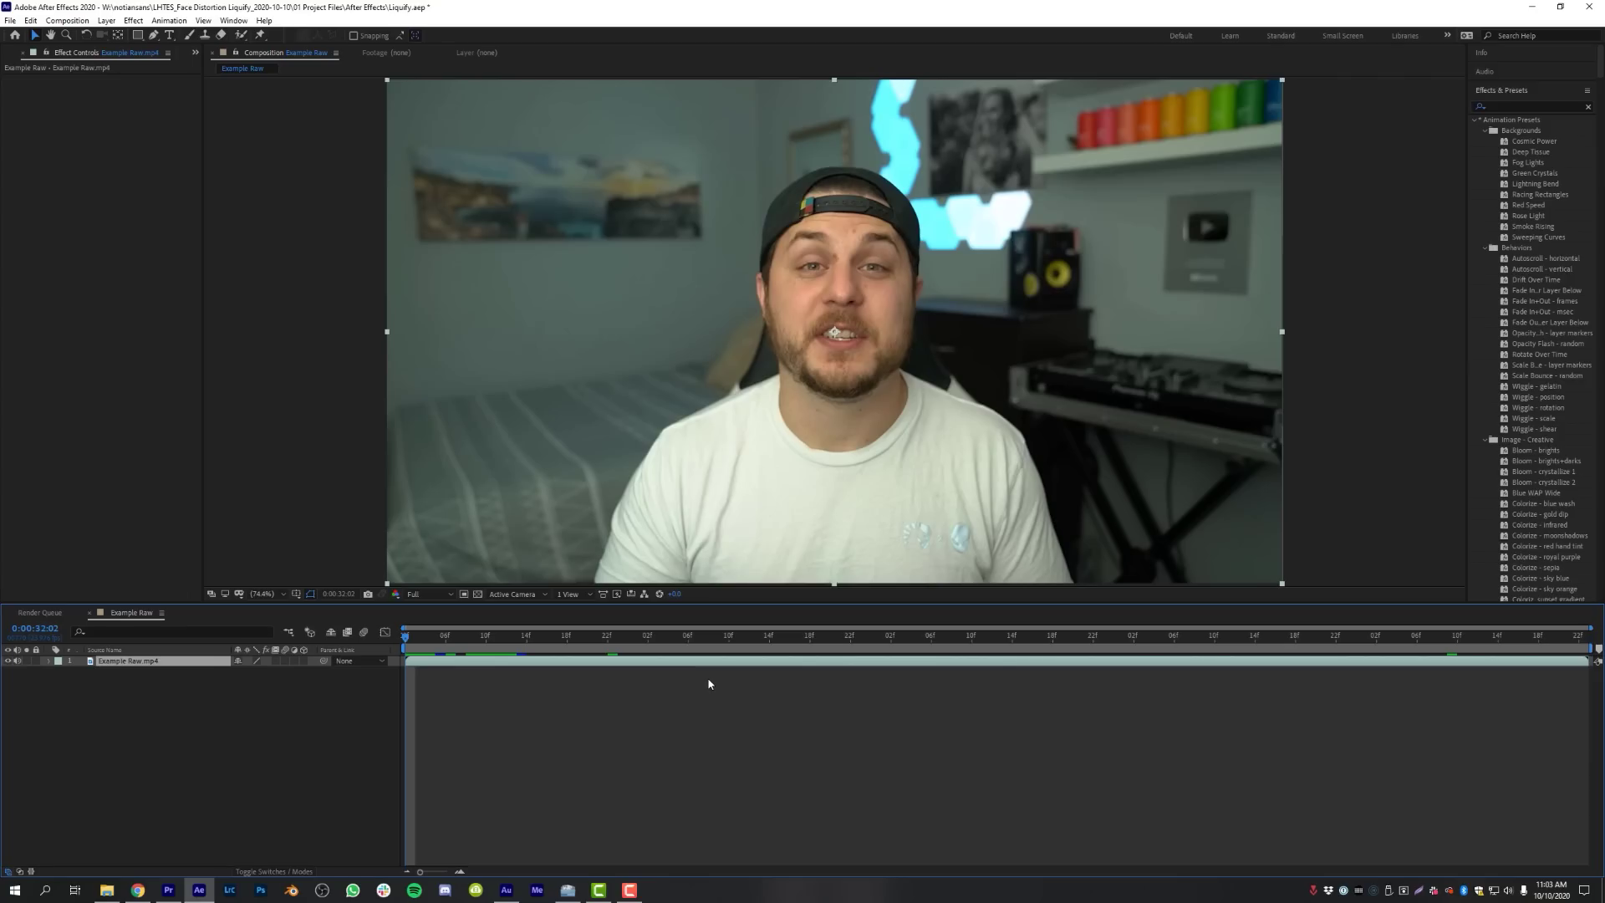
Step: Apply the Liquify effect to the Example Raw.mp4 layer
key("ctrl+space")
type("liqu")
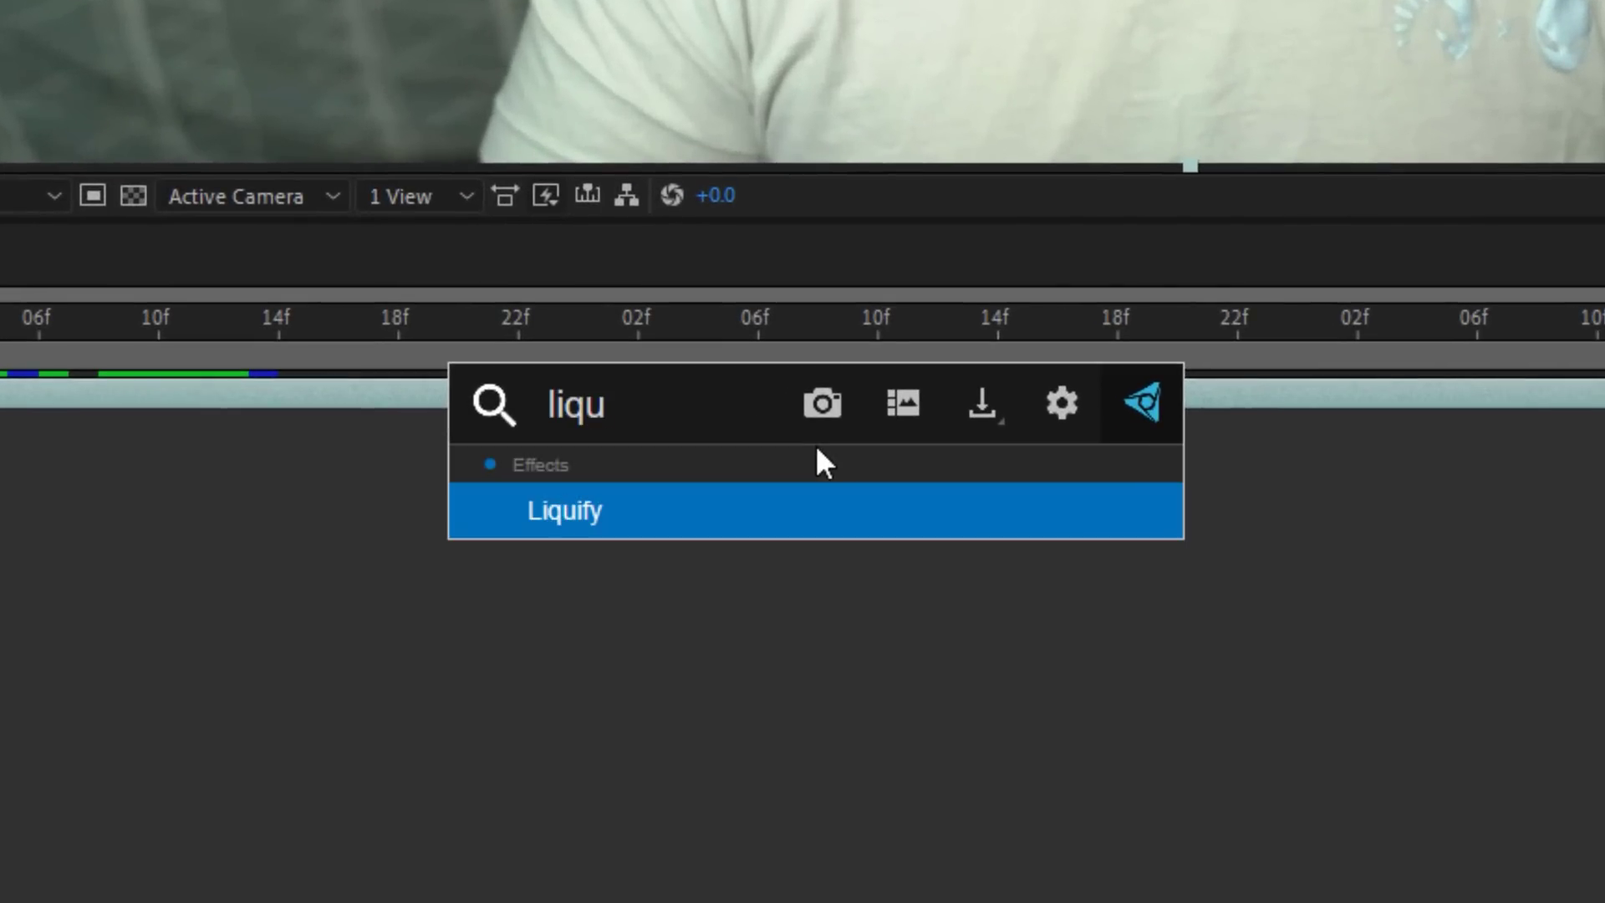
left_click(637, 518)
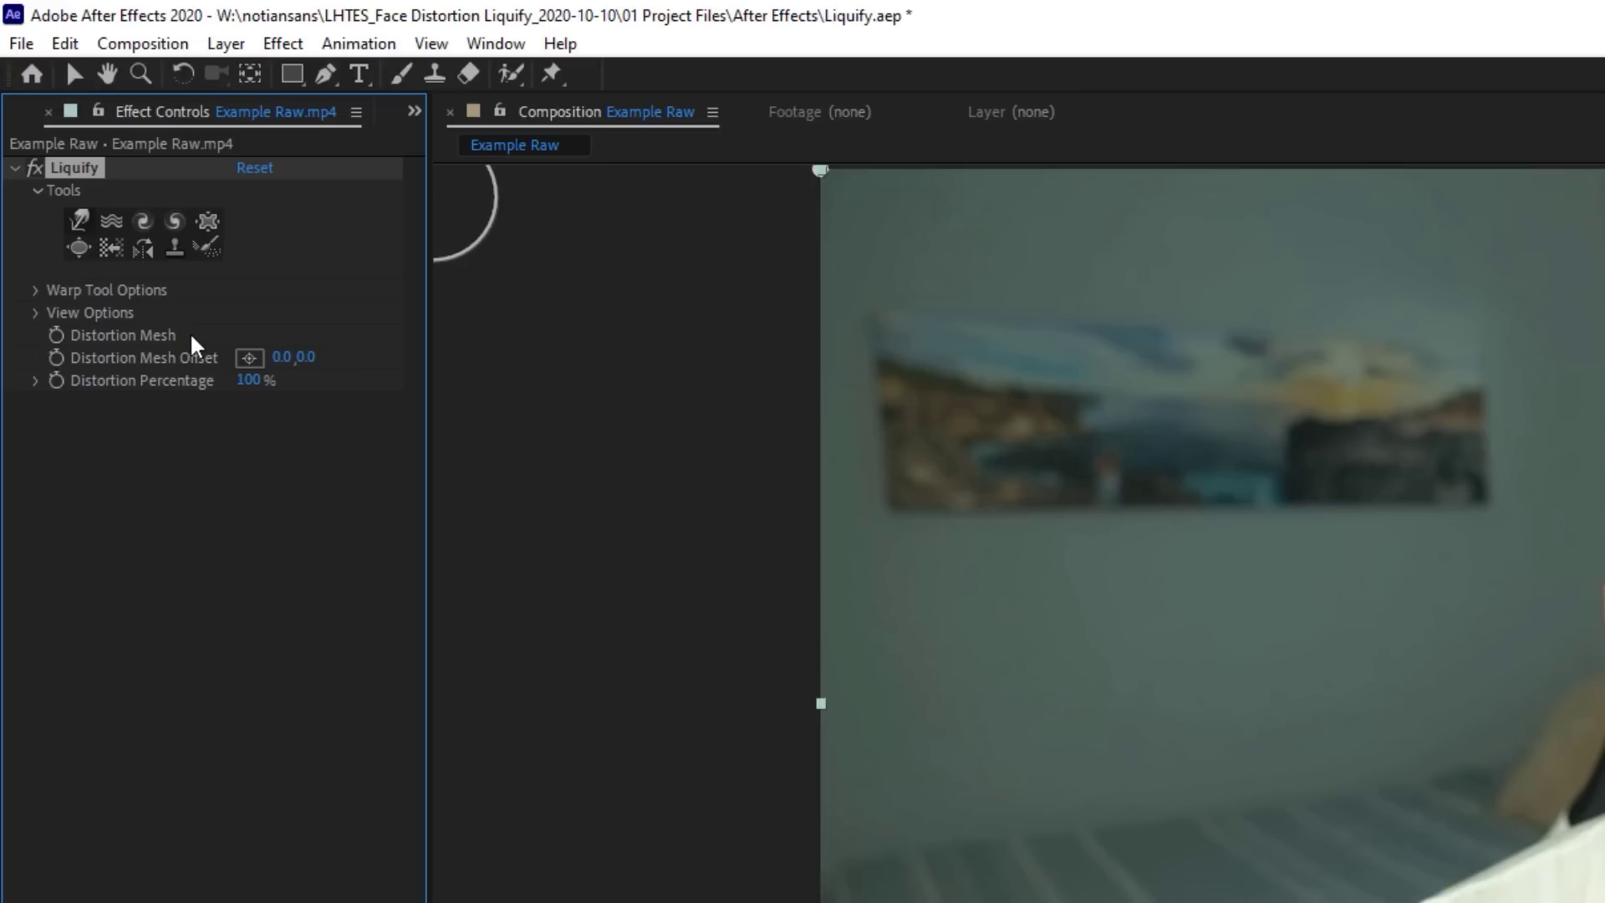
Step: Try each Liquify tool in turn, including Warp, Turbulence, Twirl, Bloat, Reflection and Reconstruction
left_click(79, 247)
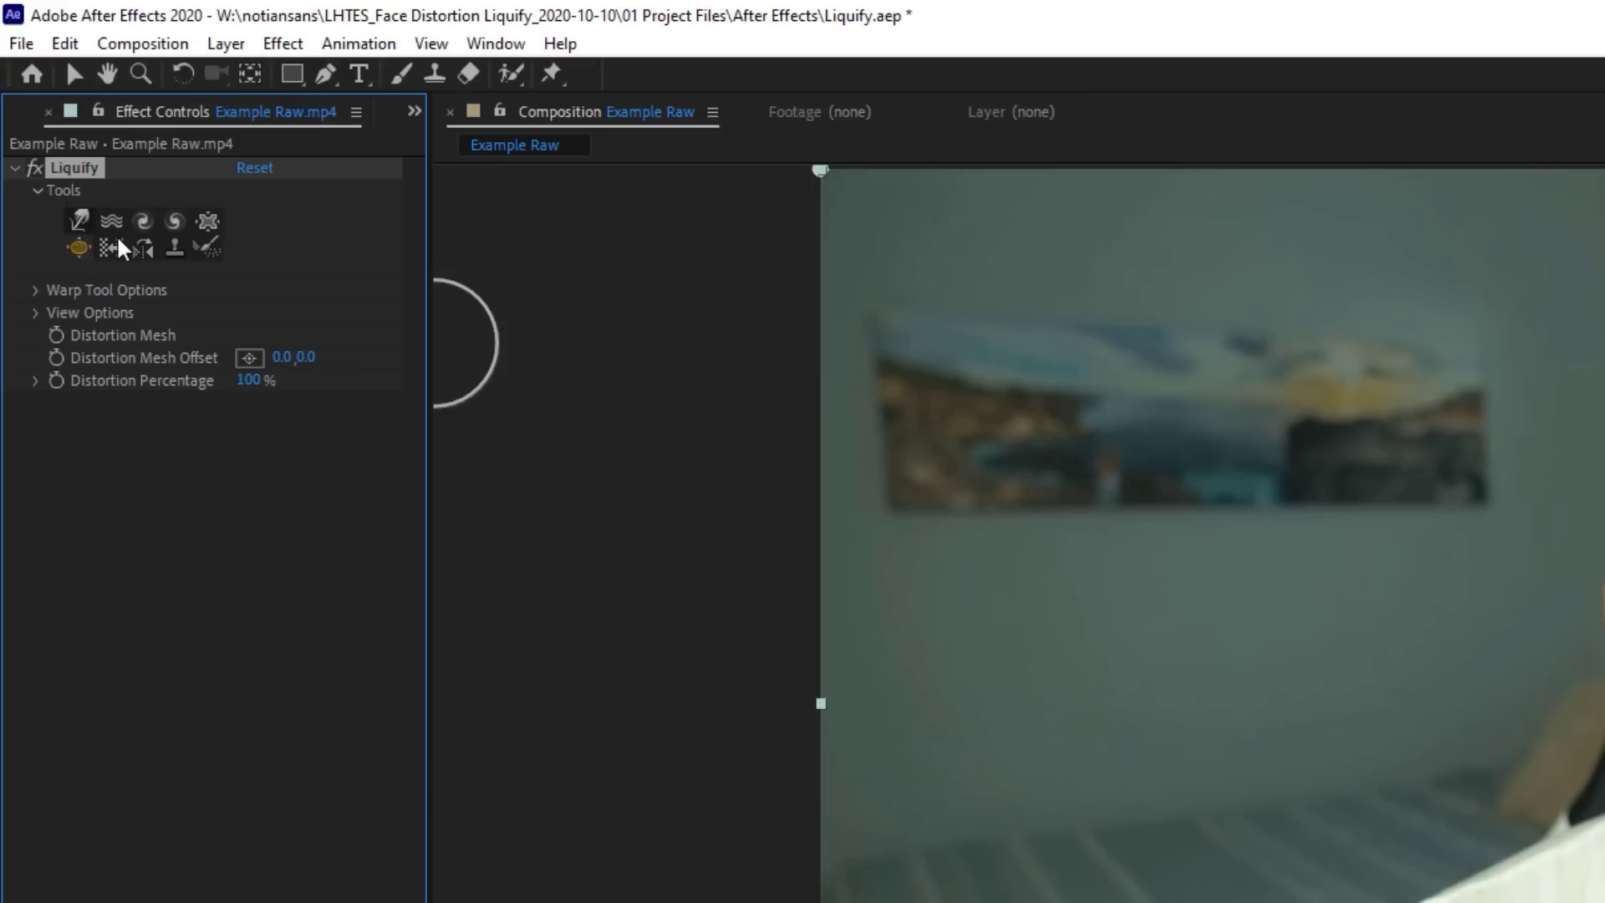
left_click(80, 222)
left_click(111, 222)
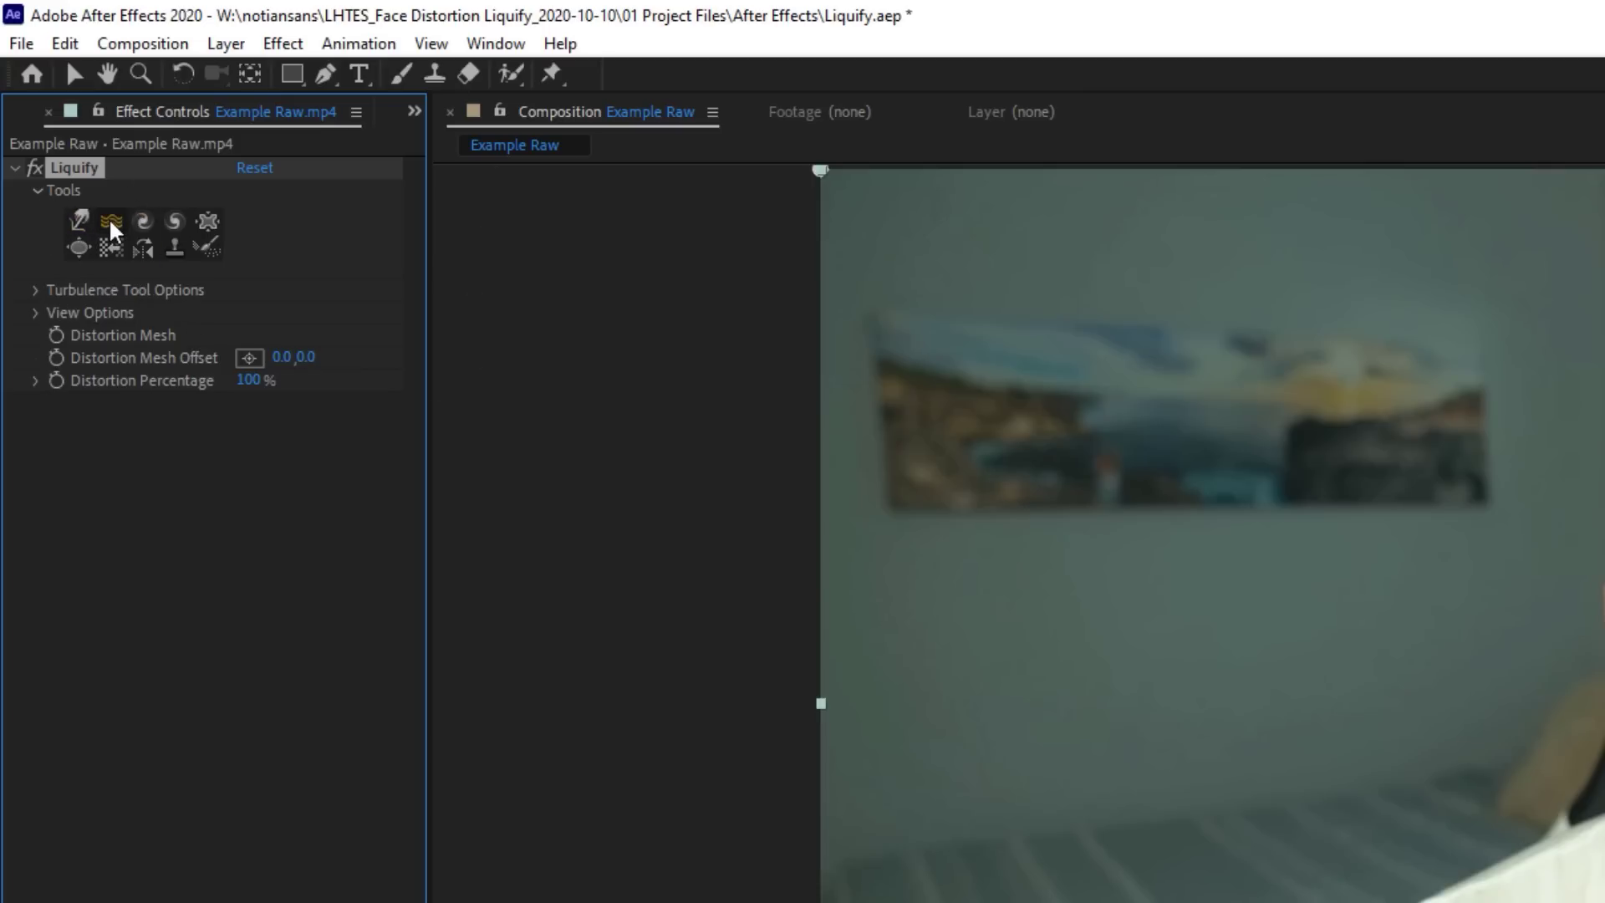
left_click(143, 223)
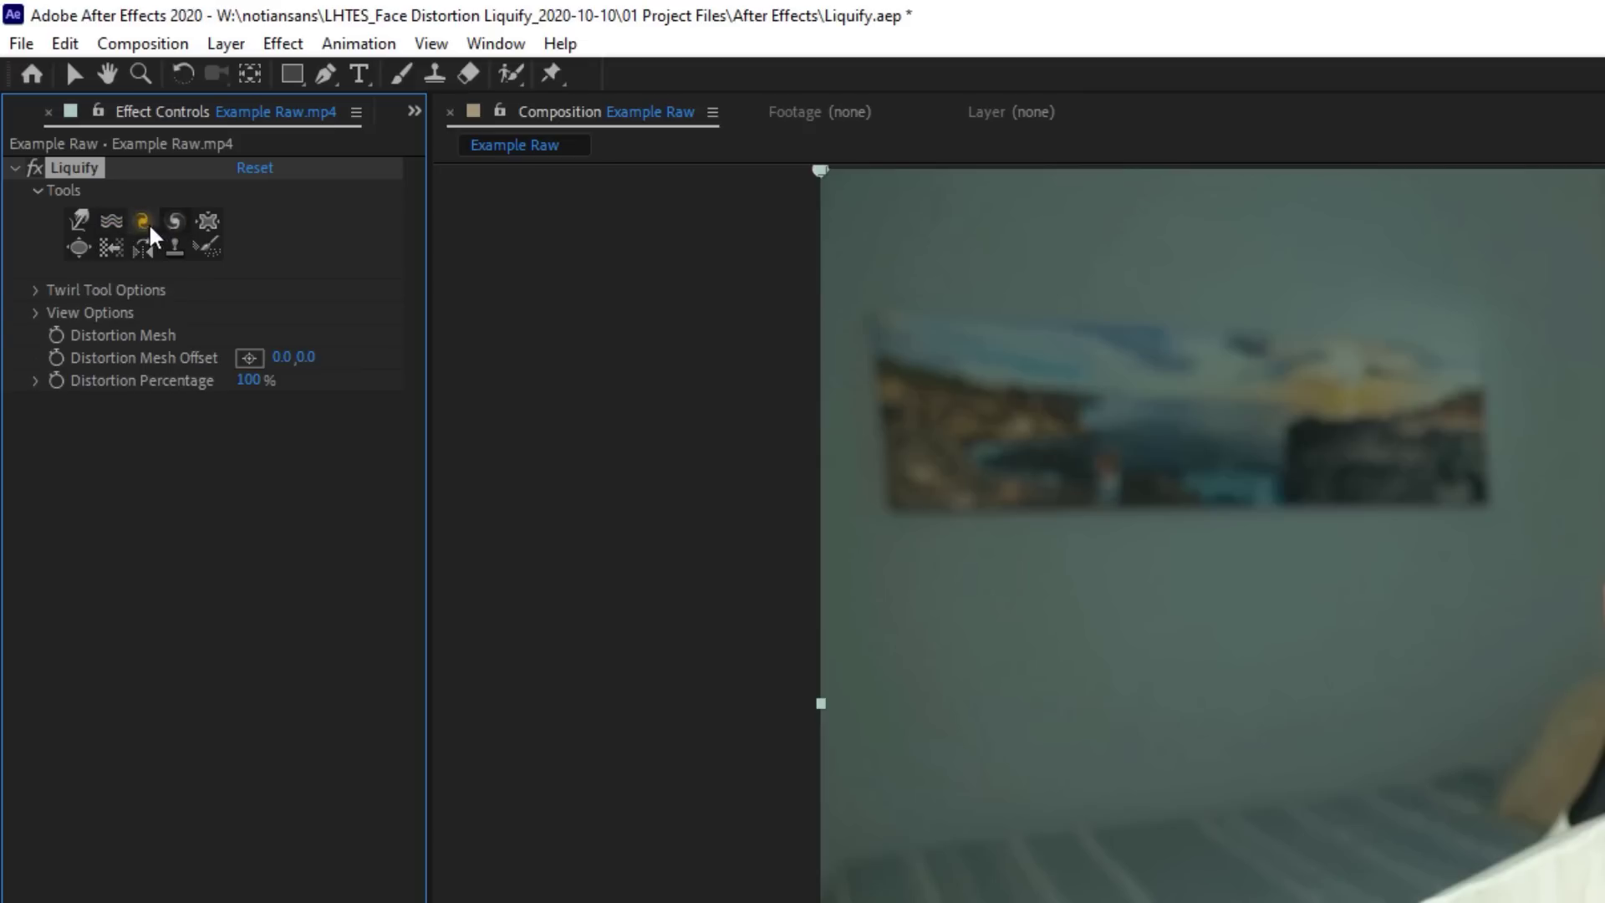
left_click(174, 222)
left_click(208, 222)
left_click(210, 225)
left_click(79, 248)
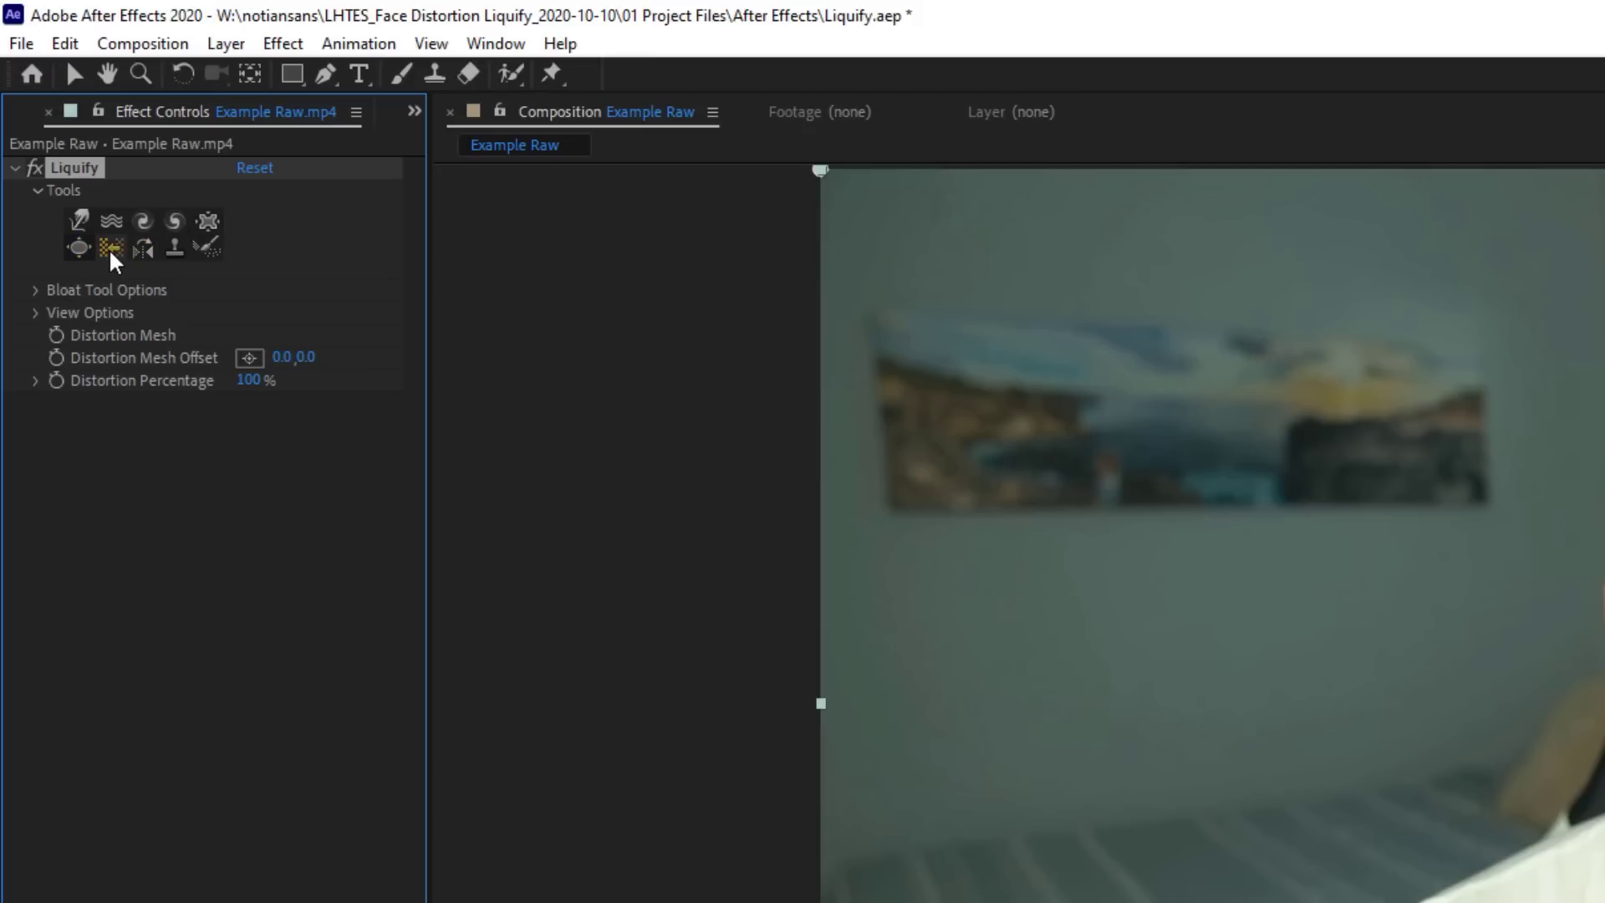
left_click(111, 248)
left_click(143, 249)
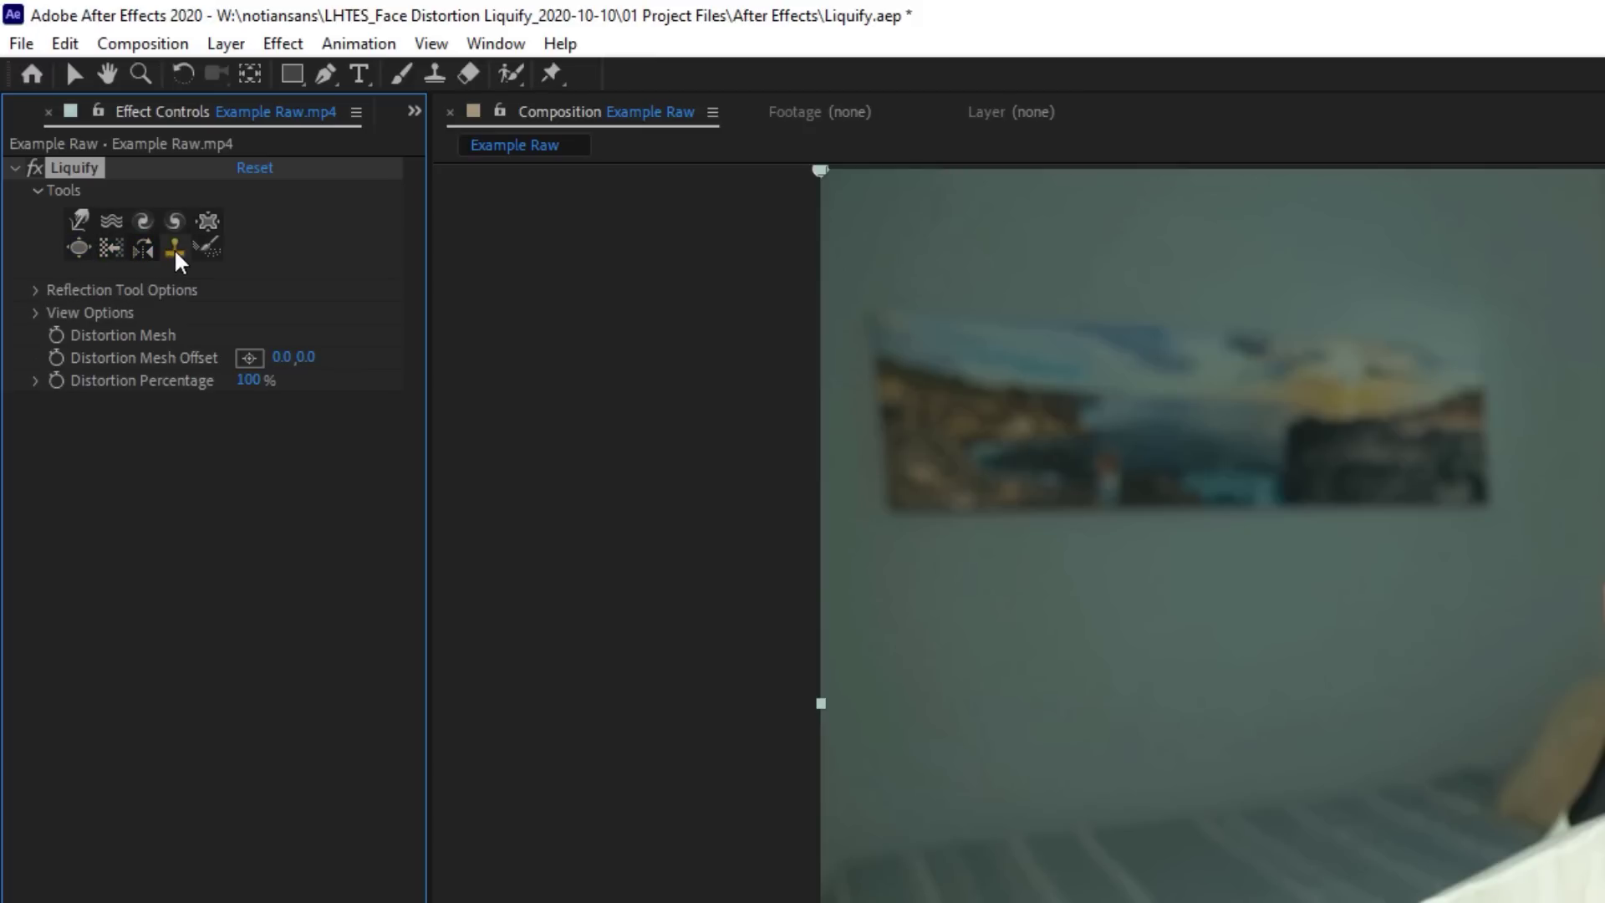
left_click(174, 248)
left_click(208, 248)
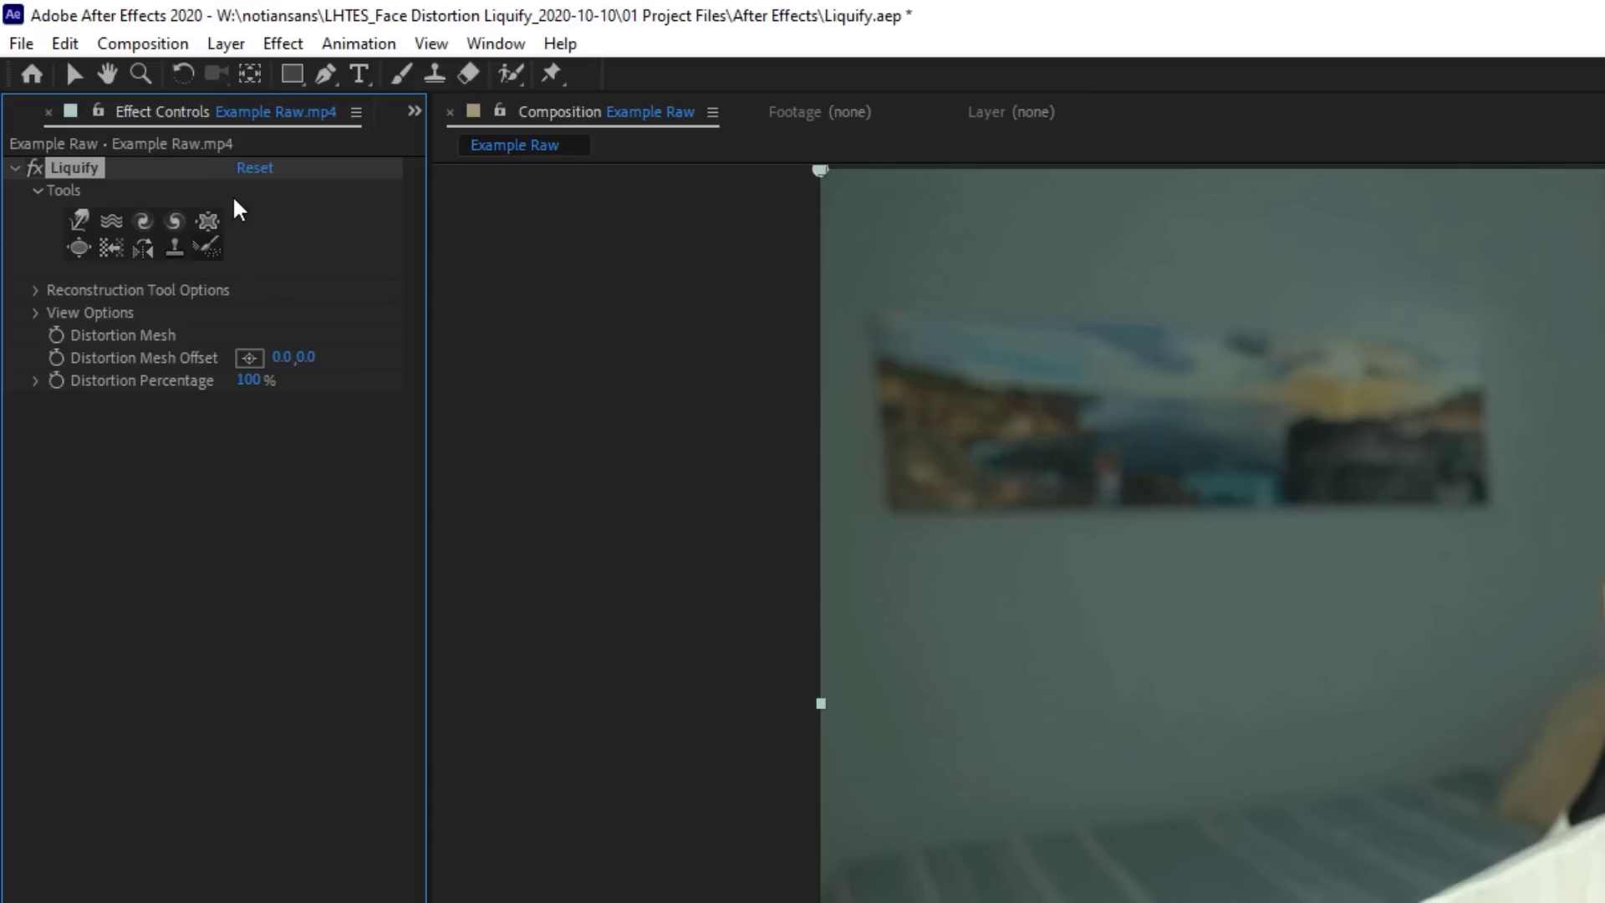
left_click(80, 222)
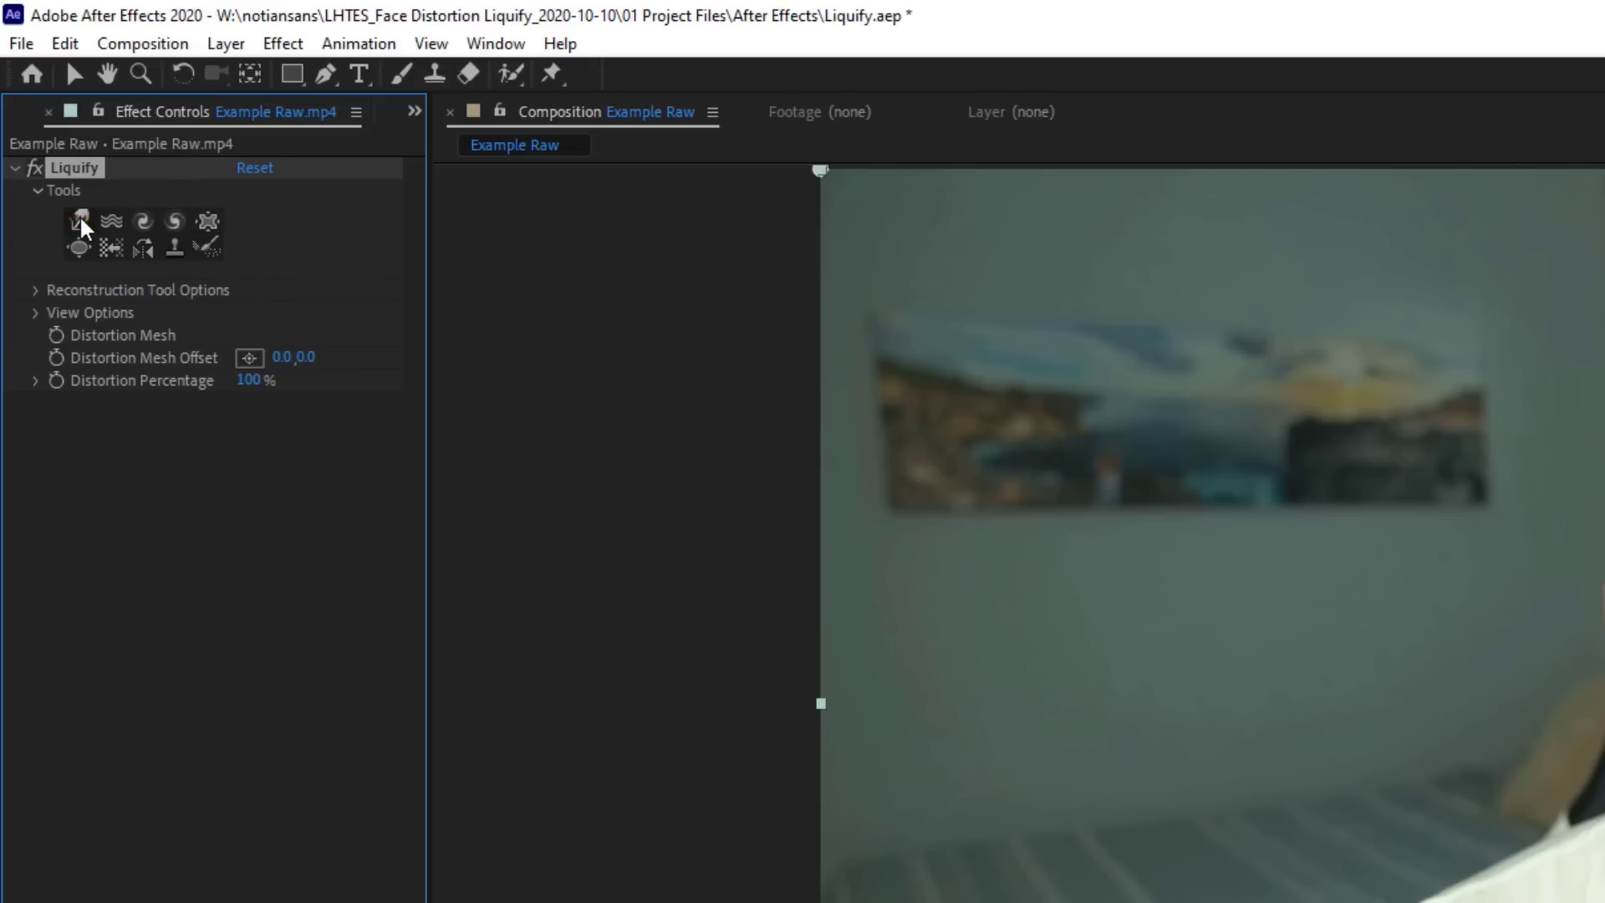
left_click(209, 222)
left_click(82, 249)
Step: Choose Liquify's Warp tool, reveal its options and enlarge the brush to size 88
left_click(79, 222)
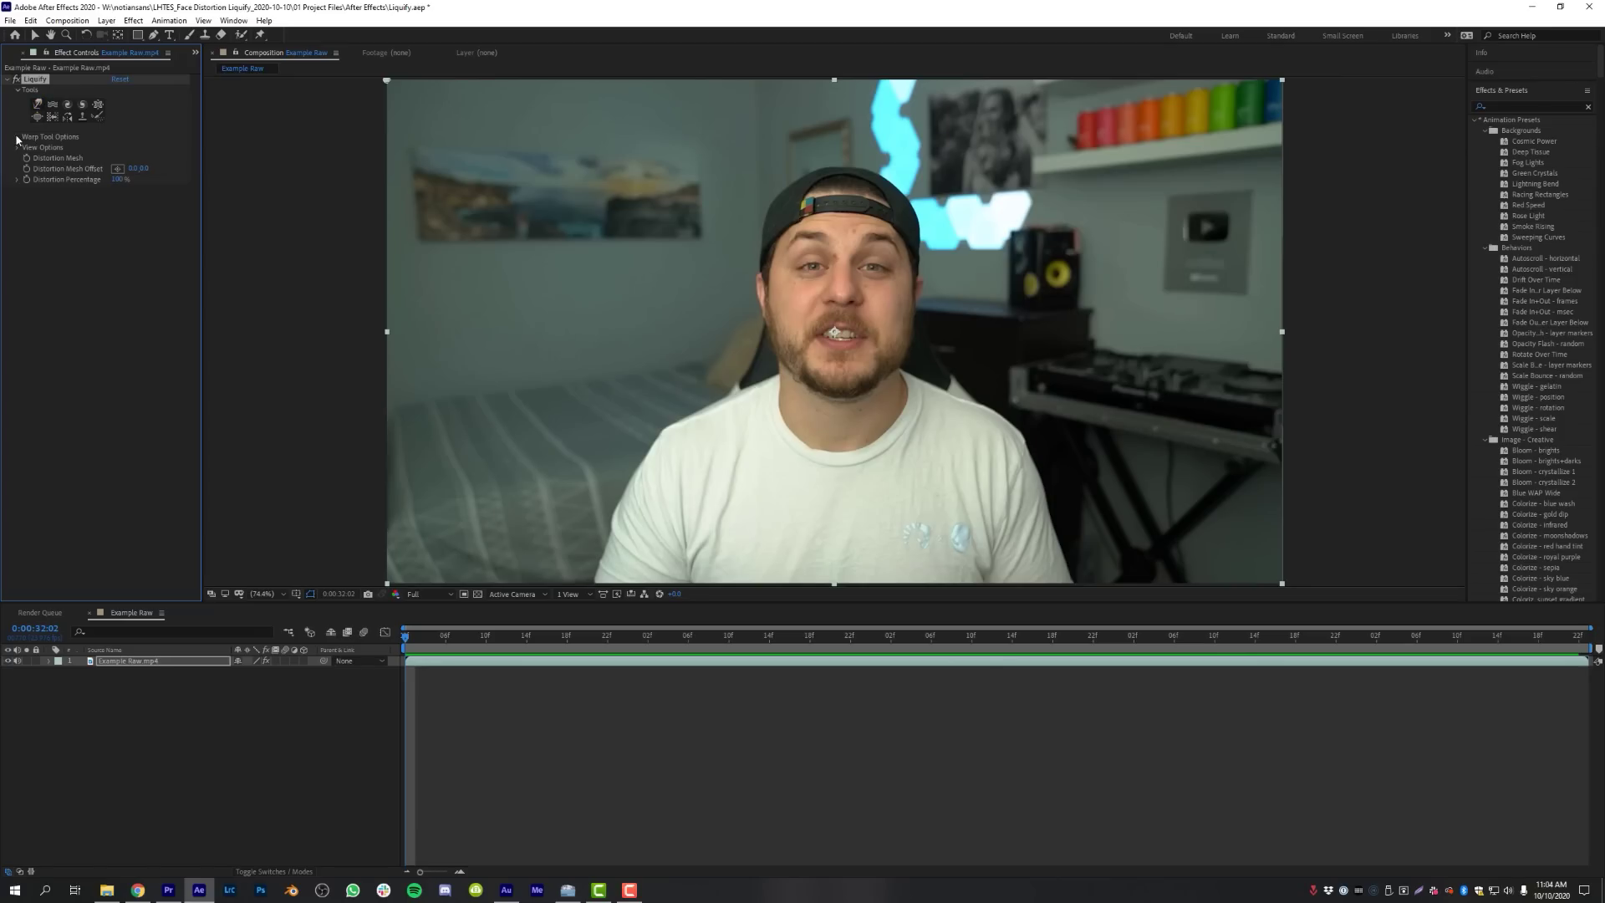
left_click(17, 138)
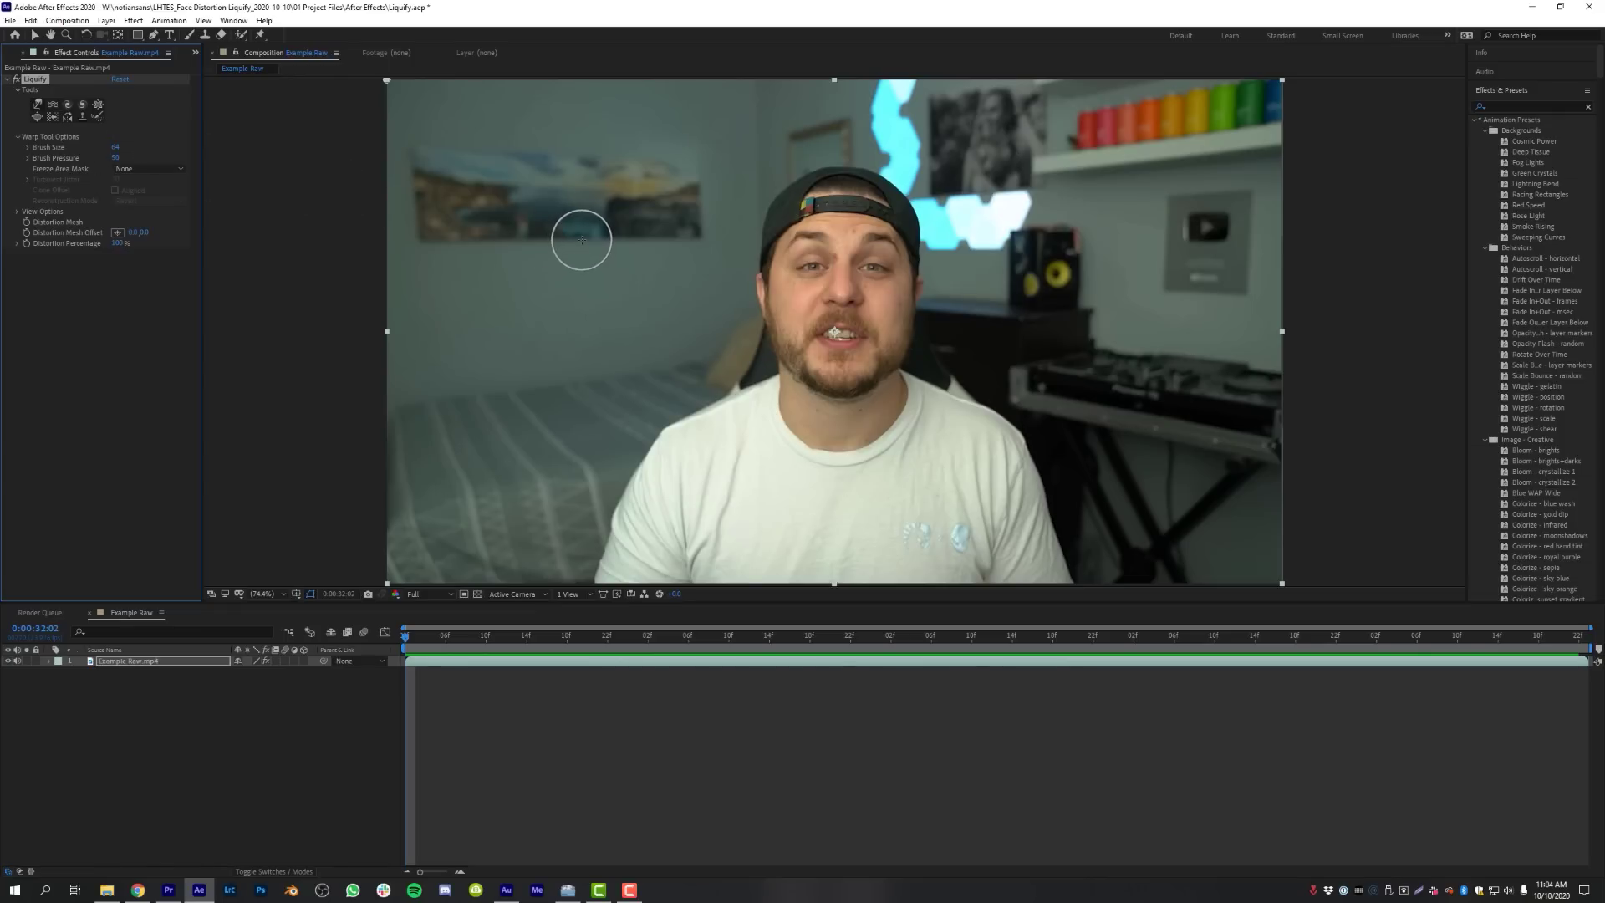
mouse_move(582, 240)
left_mouse_down()
mouse_move(637, 248)
mouse_move(597, 251)
mouse_move(611, 255)
left_mouse_up()
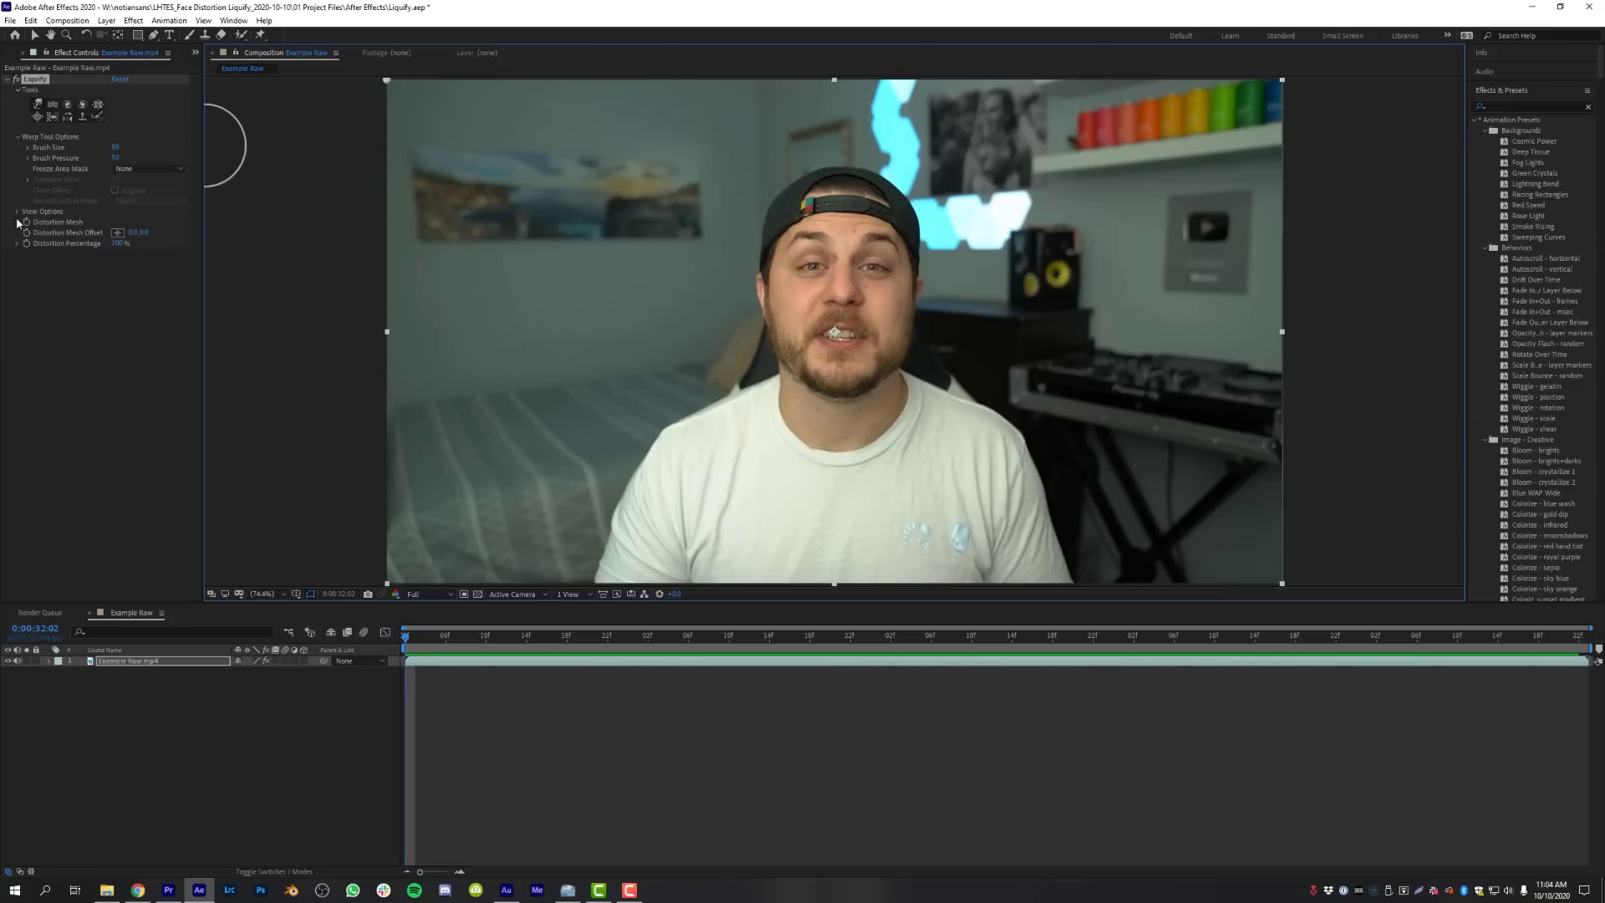
Step: Turn on Liquify's mesh view over the footage and set the mesh size to Small
left_click(18, 212)
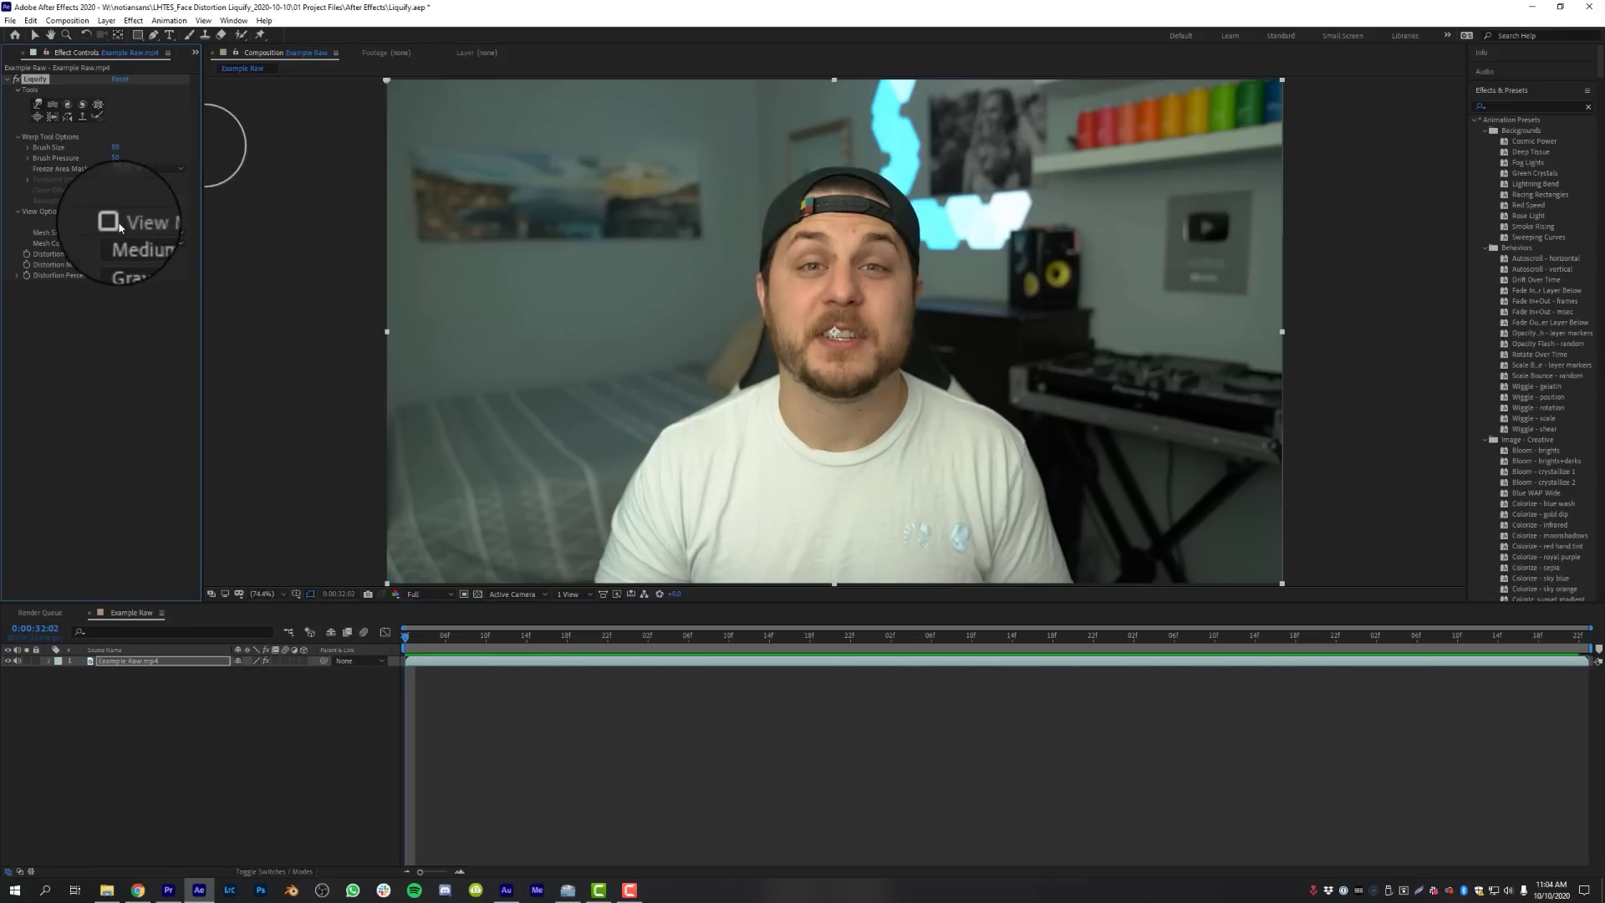
left_click(115, 222)
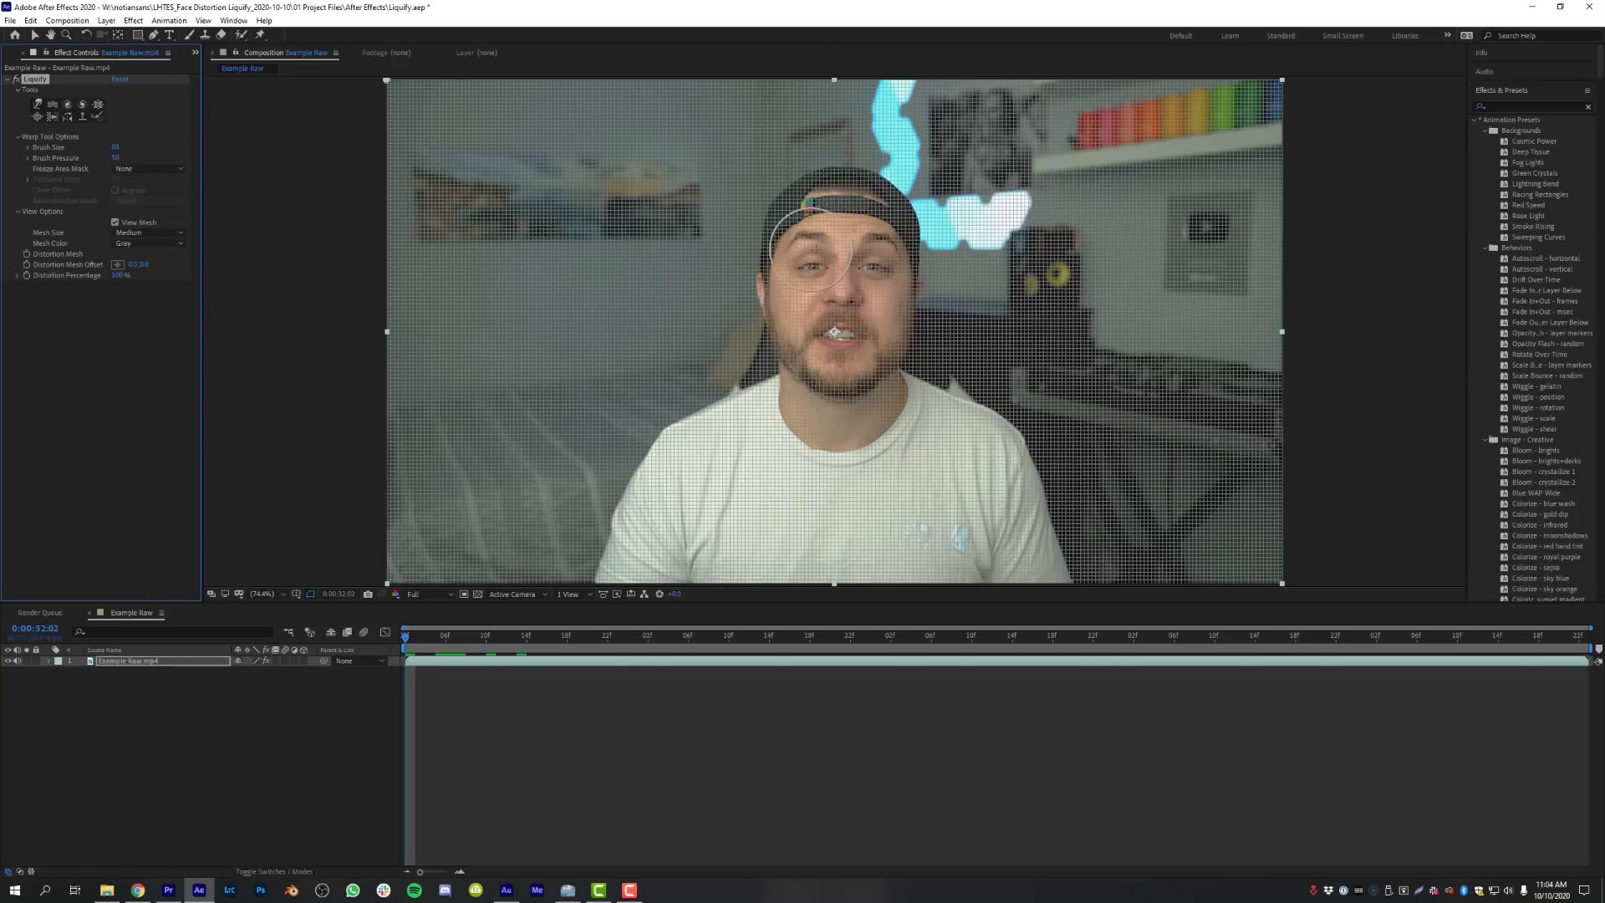
left_click(151, 233)
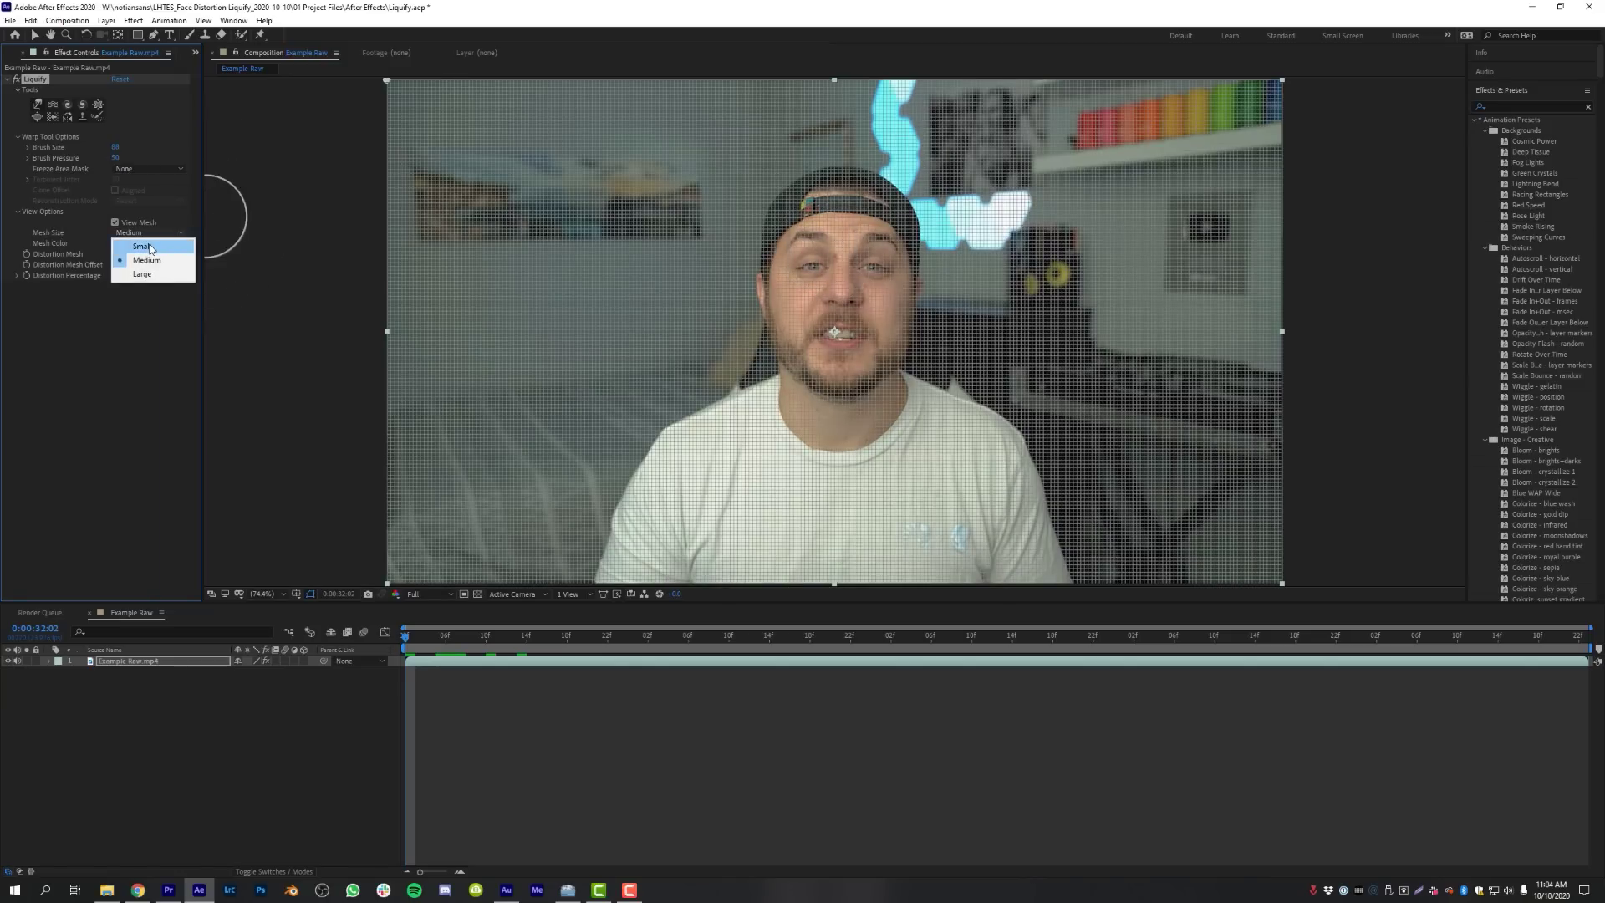
left_click(142, 246)
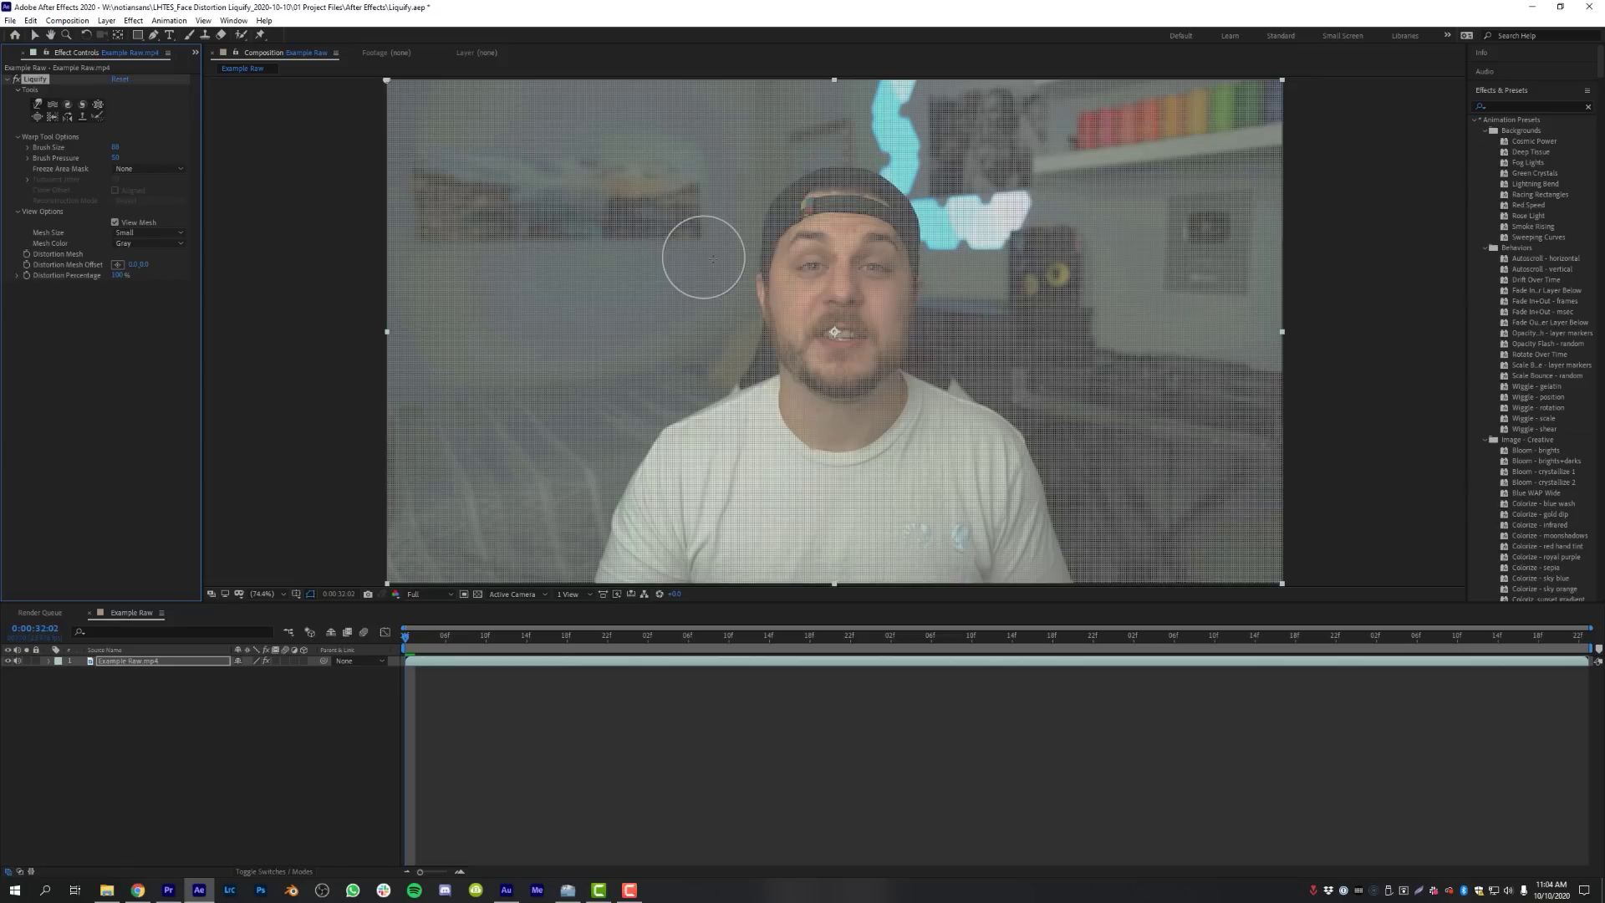
Step: Try the Medium and Large Liquify mesh sizes, then set the size back to Medium
left_click(158, 234)
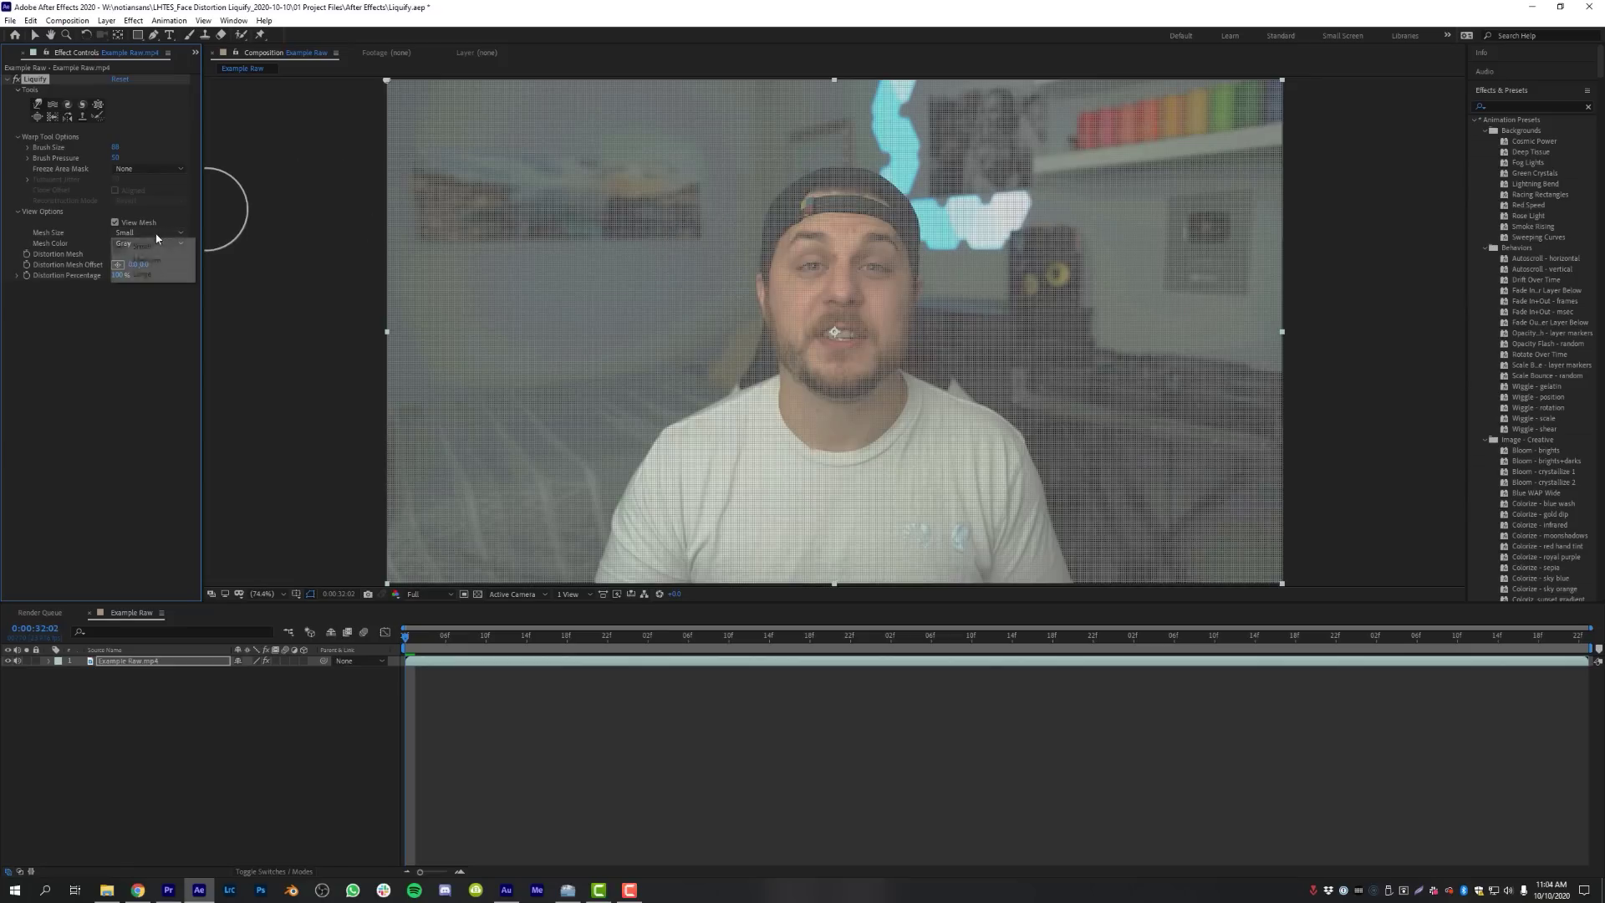
left_click(147, 260)
left_click(151, 232)
left_click(144, 273)
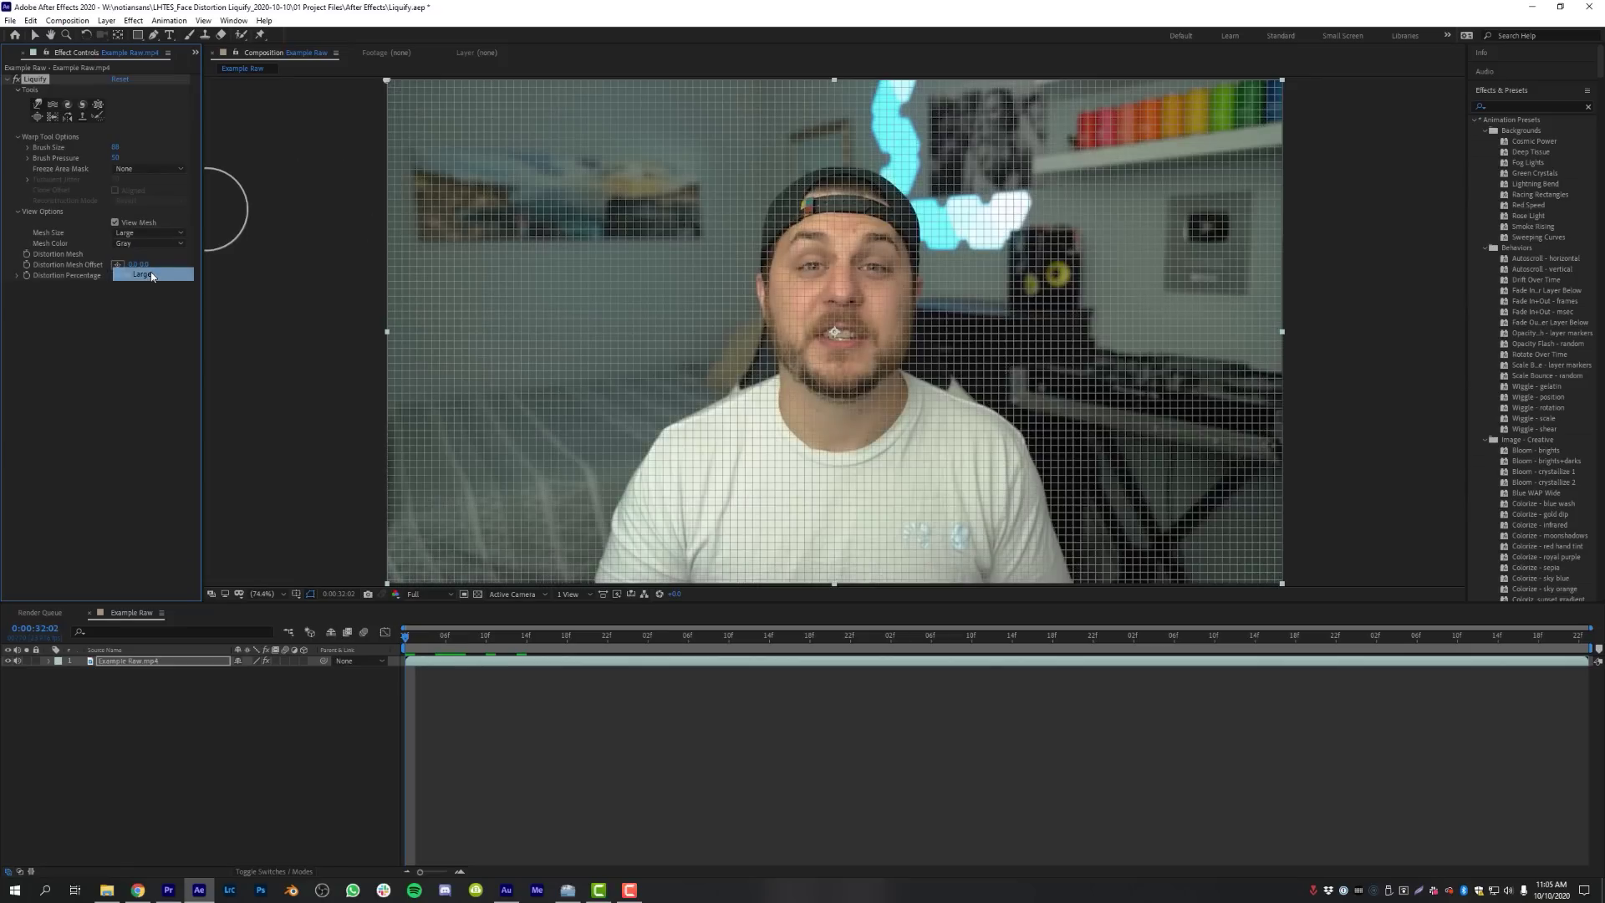
left_click(163, 233)
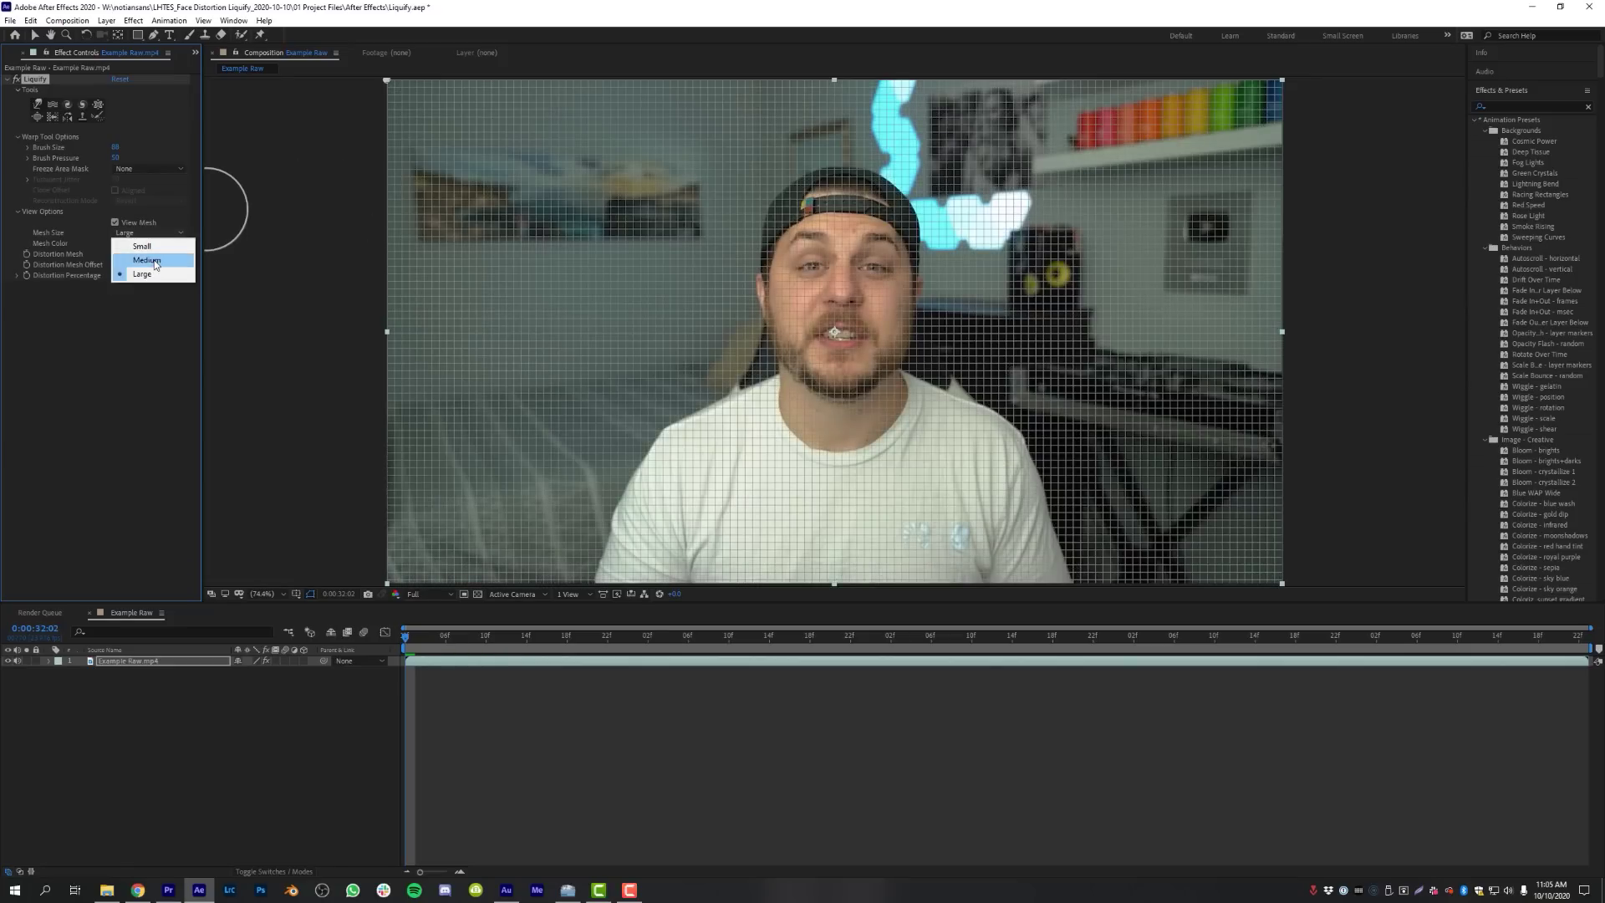
left_click(147, 260)
Step: Try Red as the Liquify mesh color, then restore Gray and turn off the mesh view
left_click(157, 243)
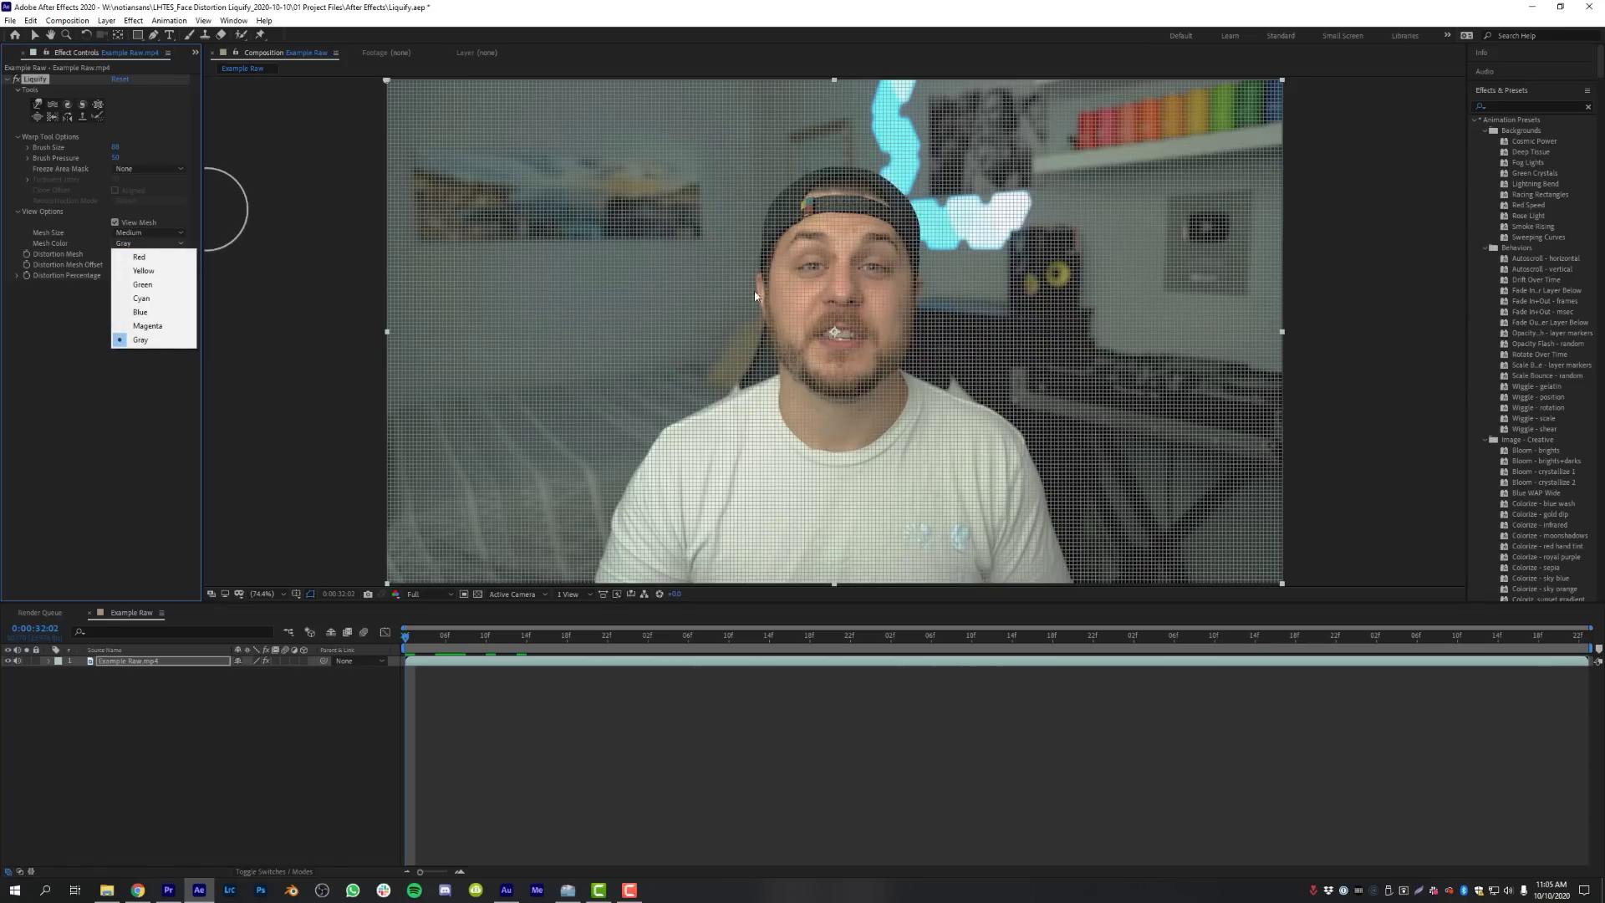
left_click(139, 257)
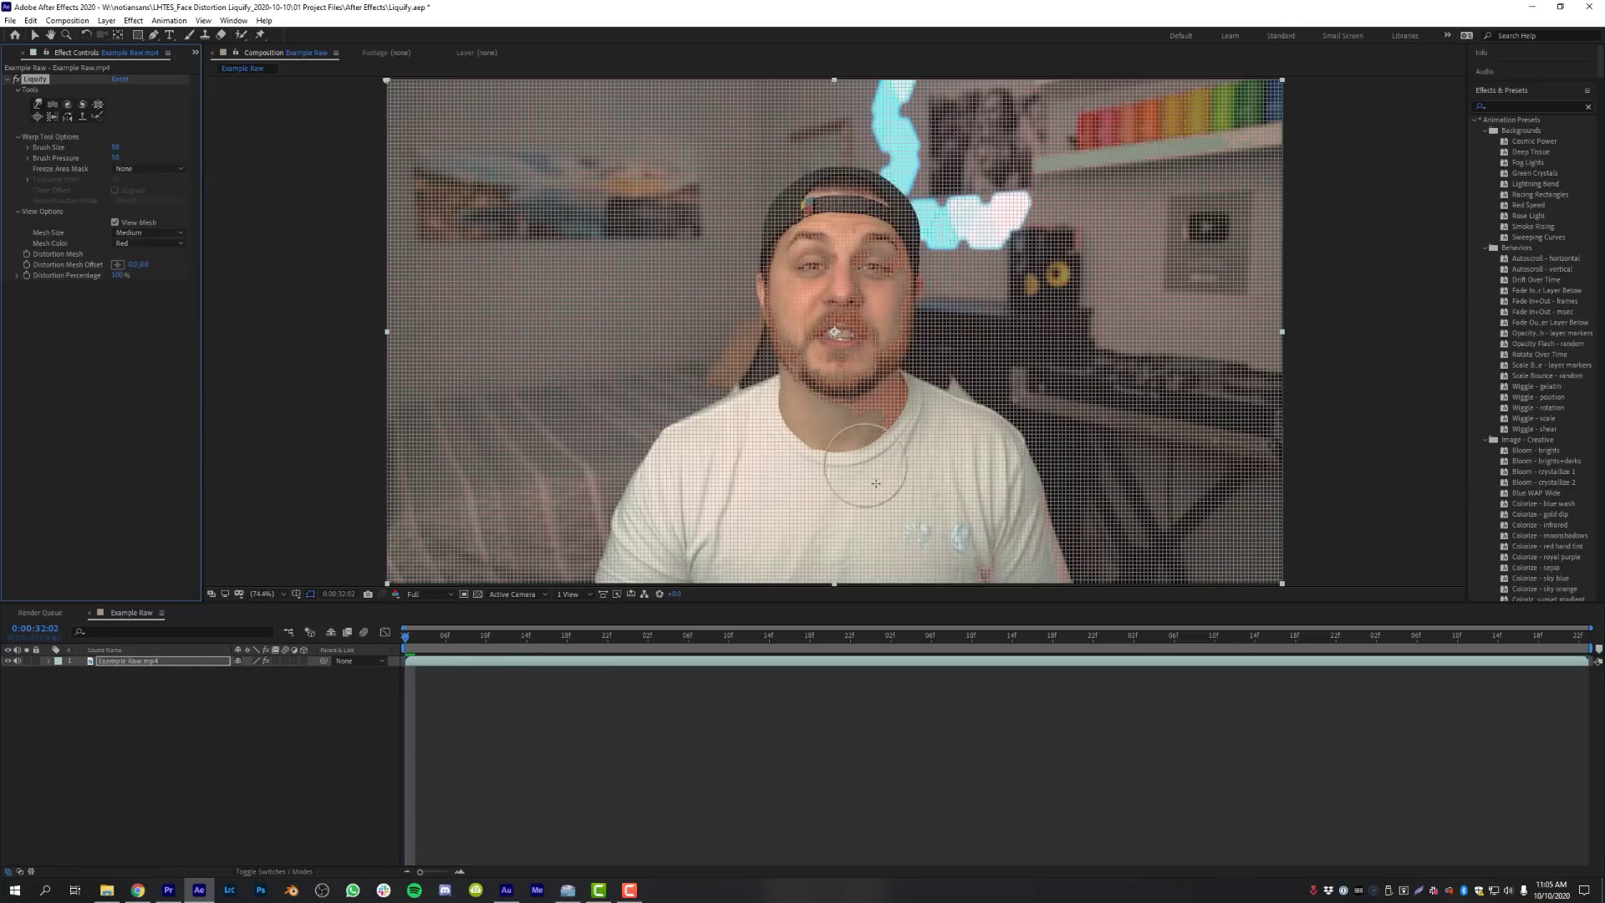
left_click(149, 244)
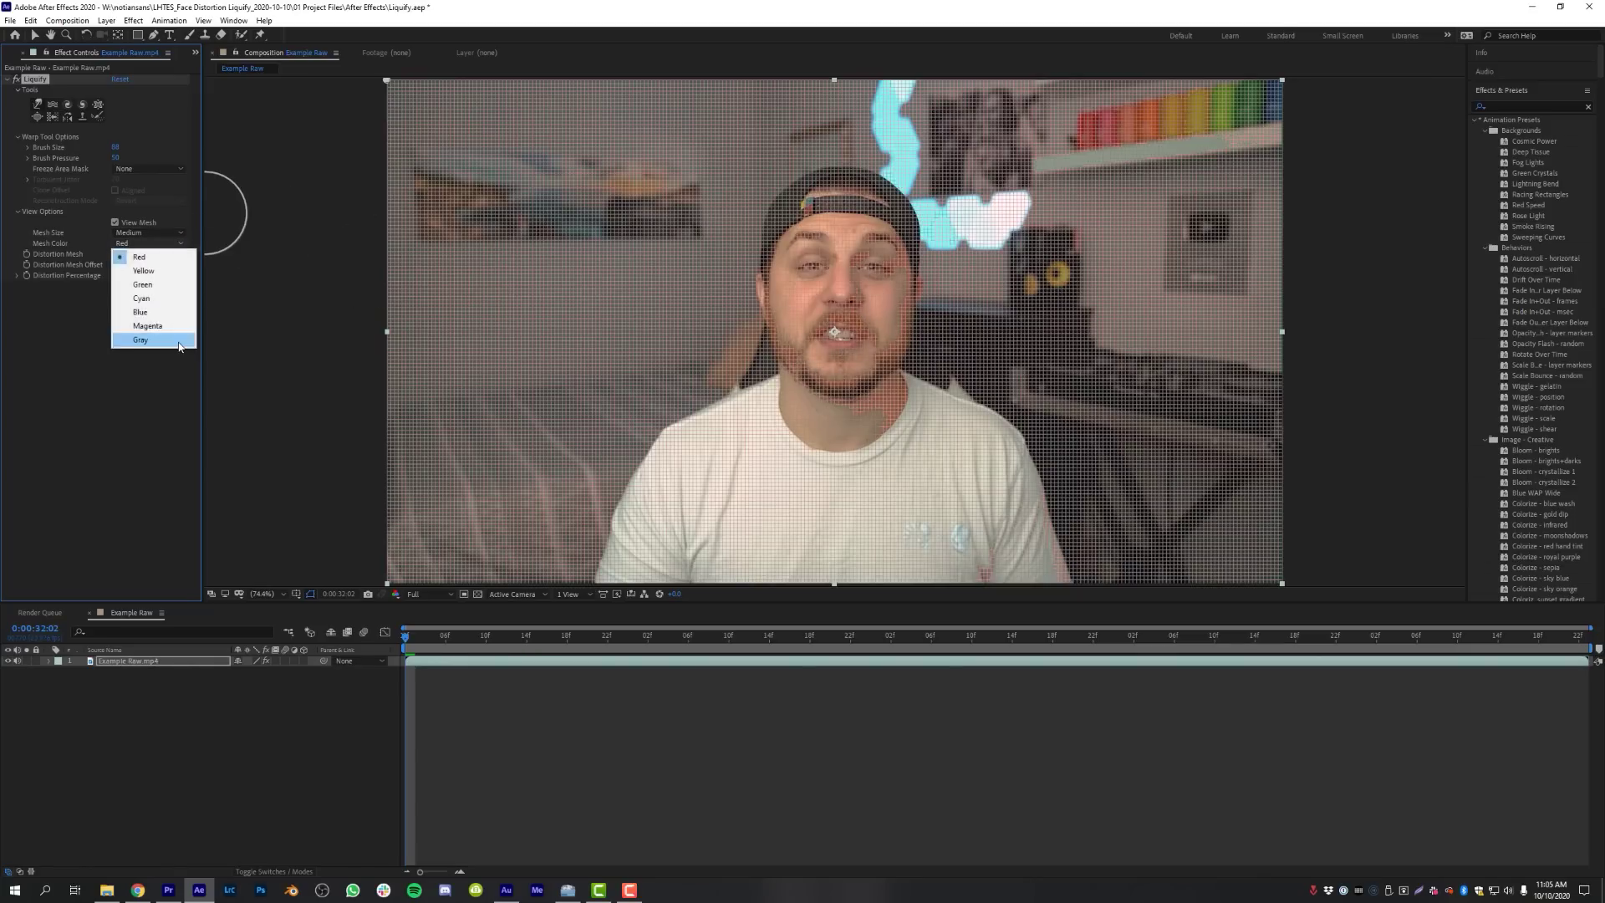
left_click(181, 341)
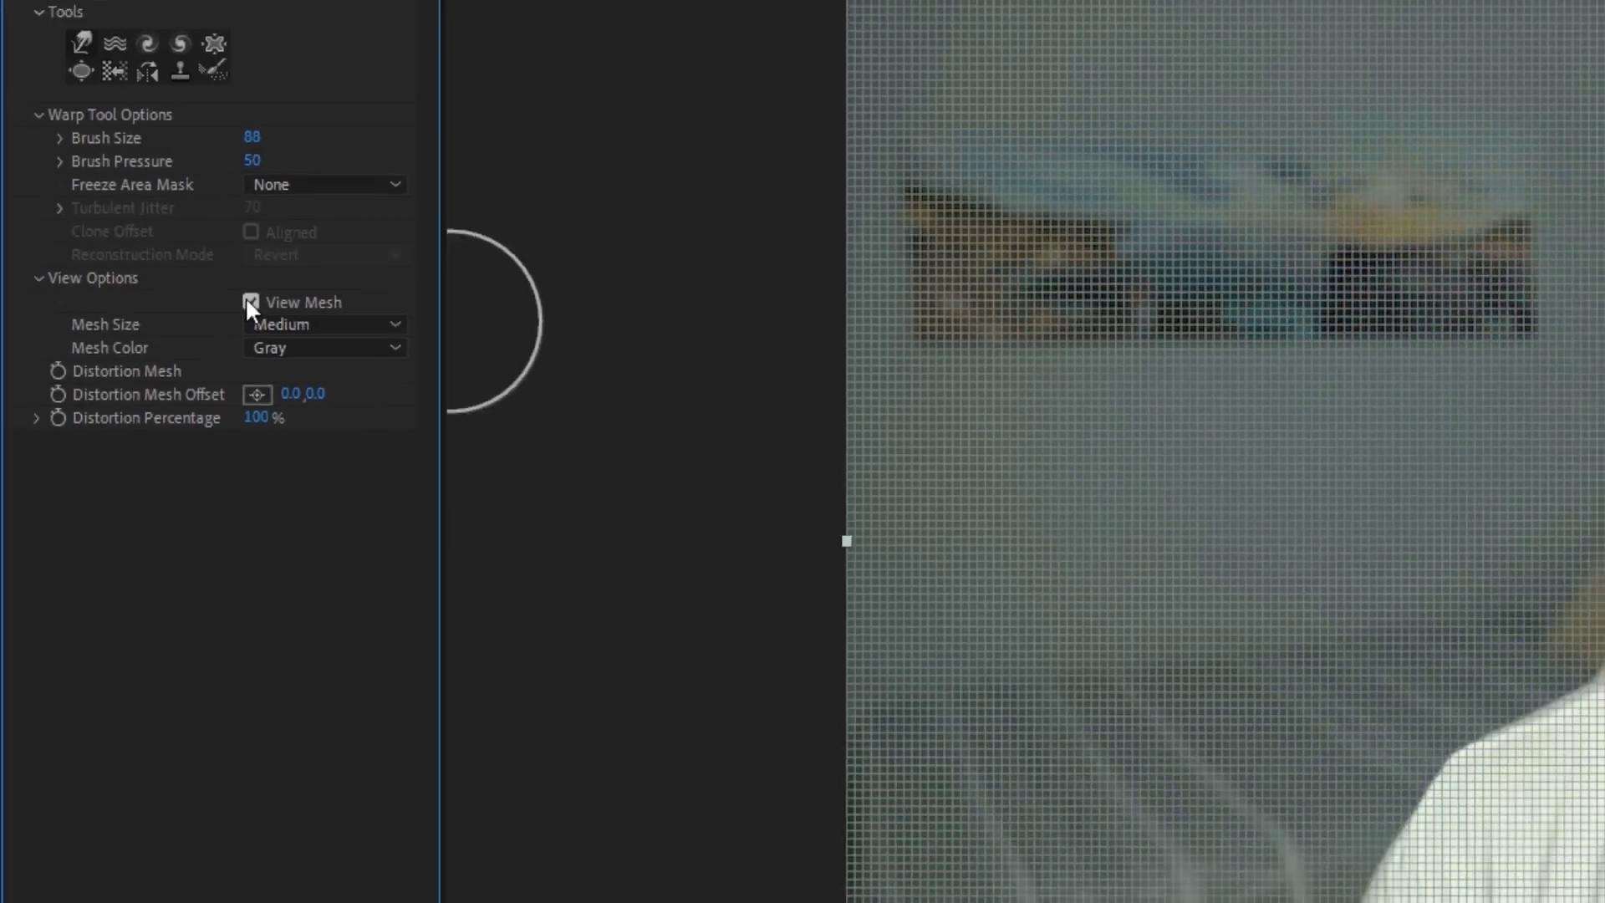
left_click(332, 349)
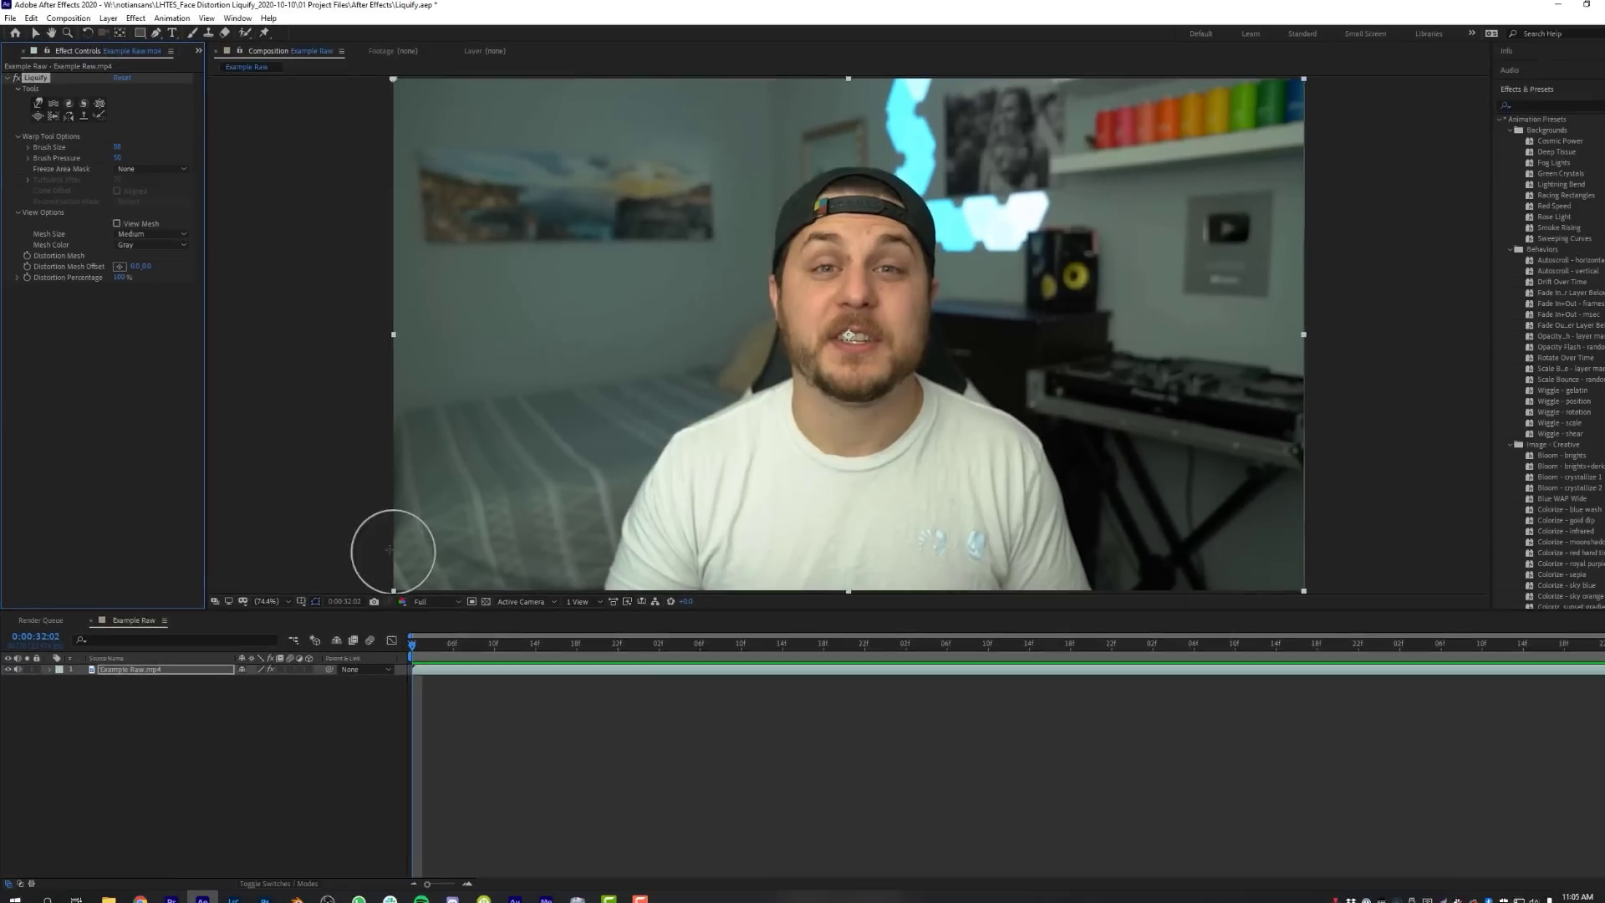
Step: At 0:00:32:11, enable keyframing for the Distortion Mesh Offset and place its point on the bridge of the man's nose
left_click_drag(425, 646, 493, 644)
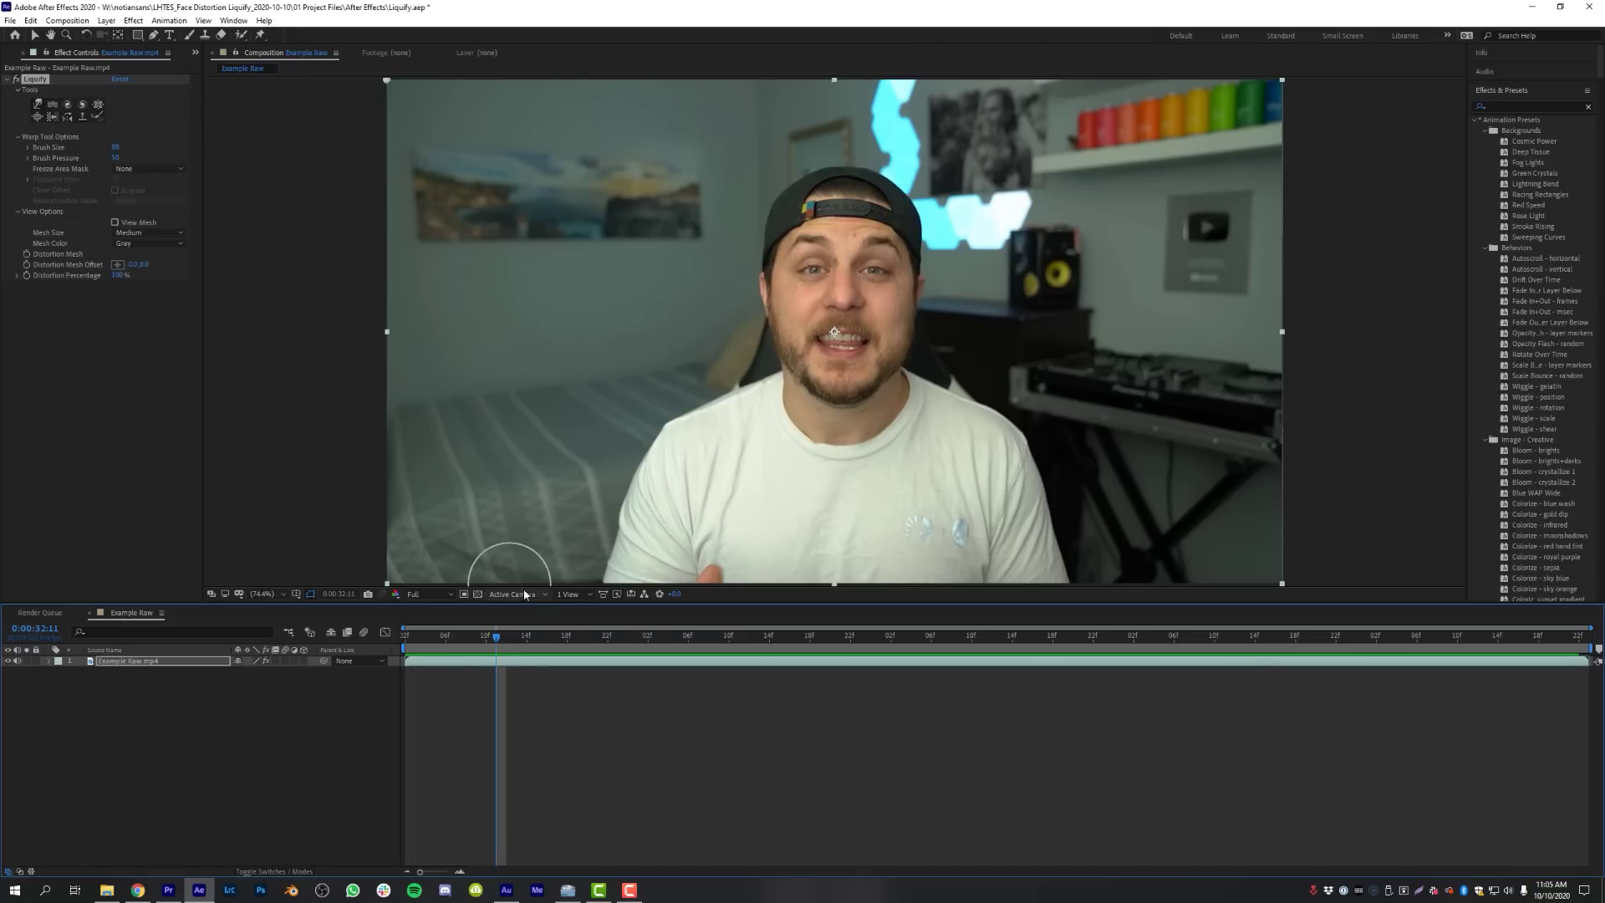
left_click(26, 269)
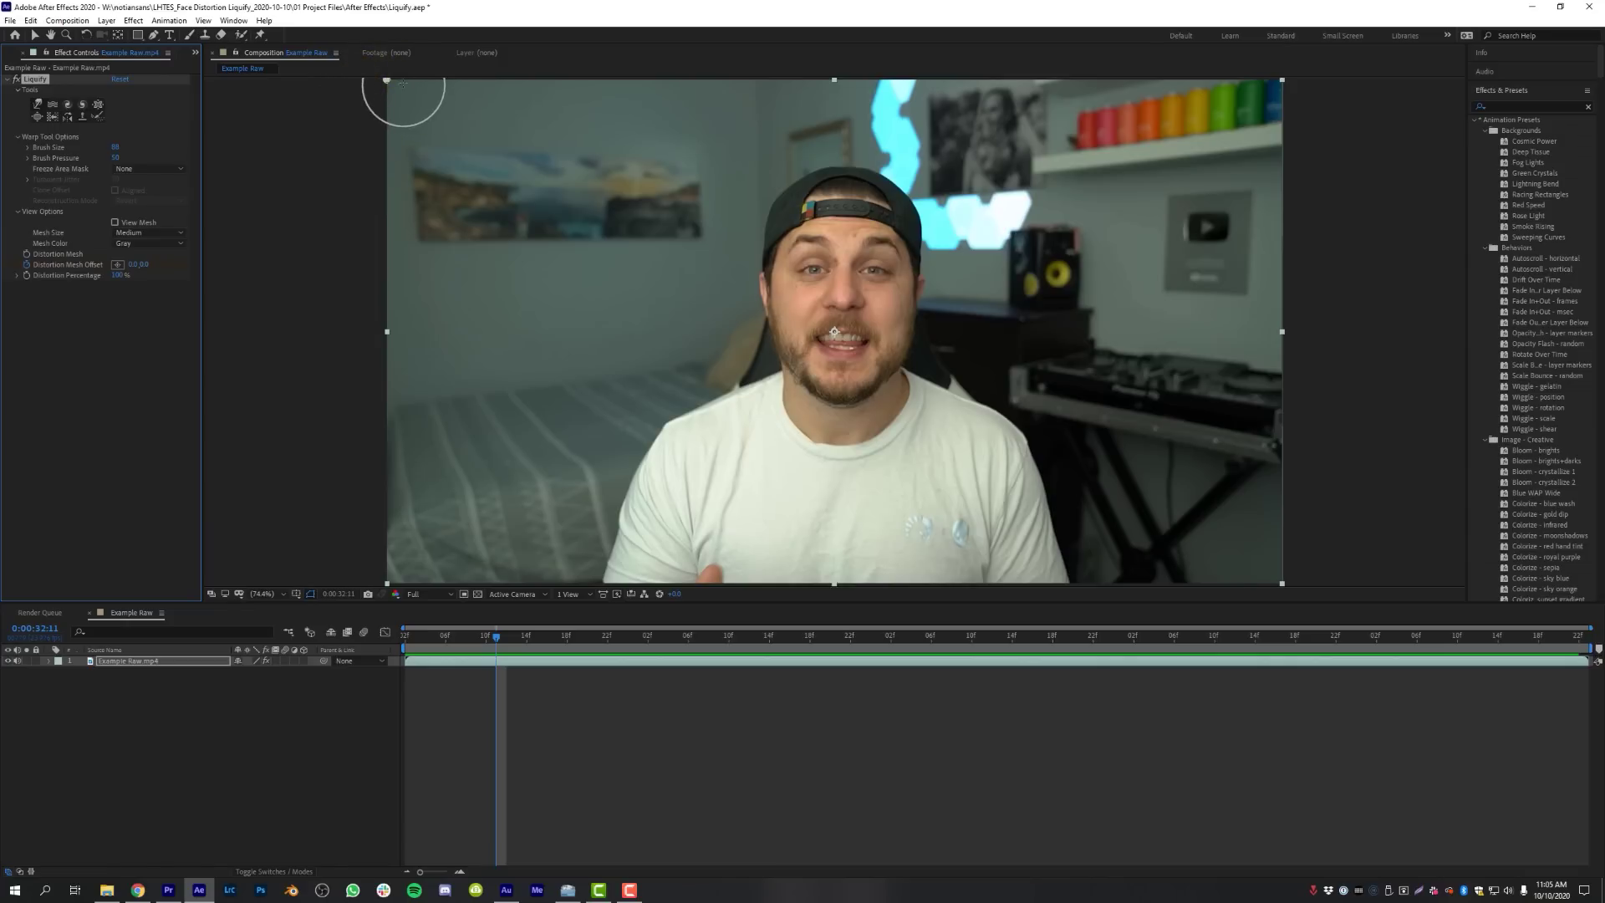
left_click(33, 36)
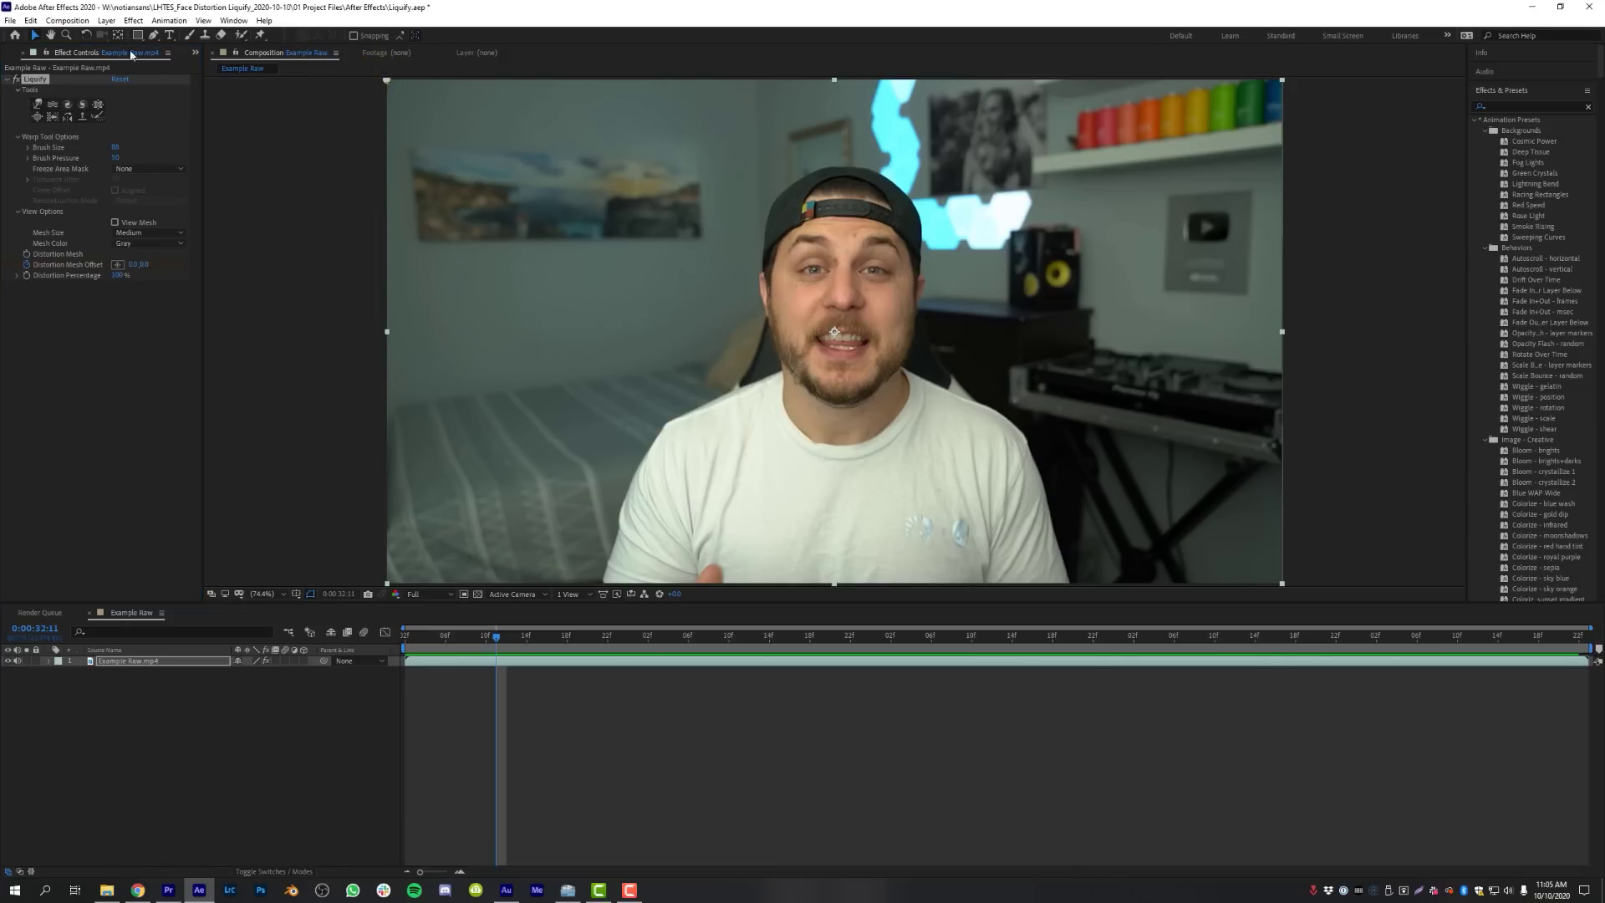
left_click_drag(387, 82, 535, 149)
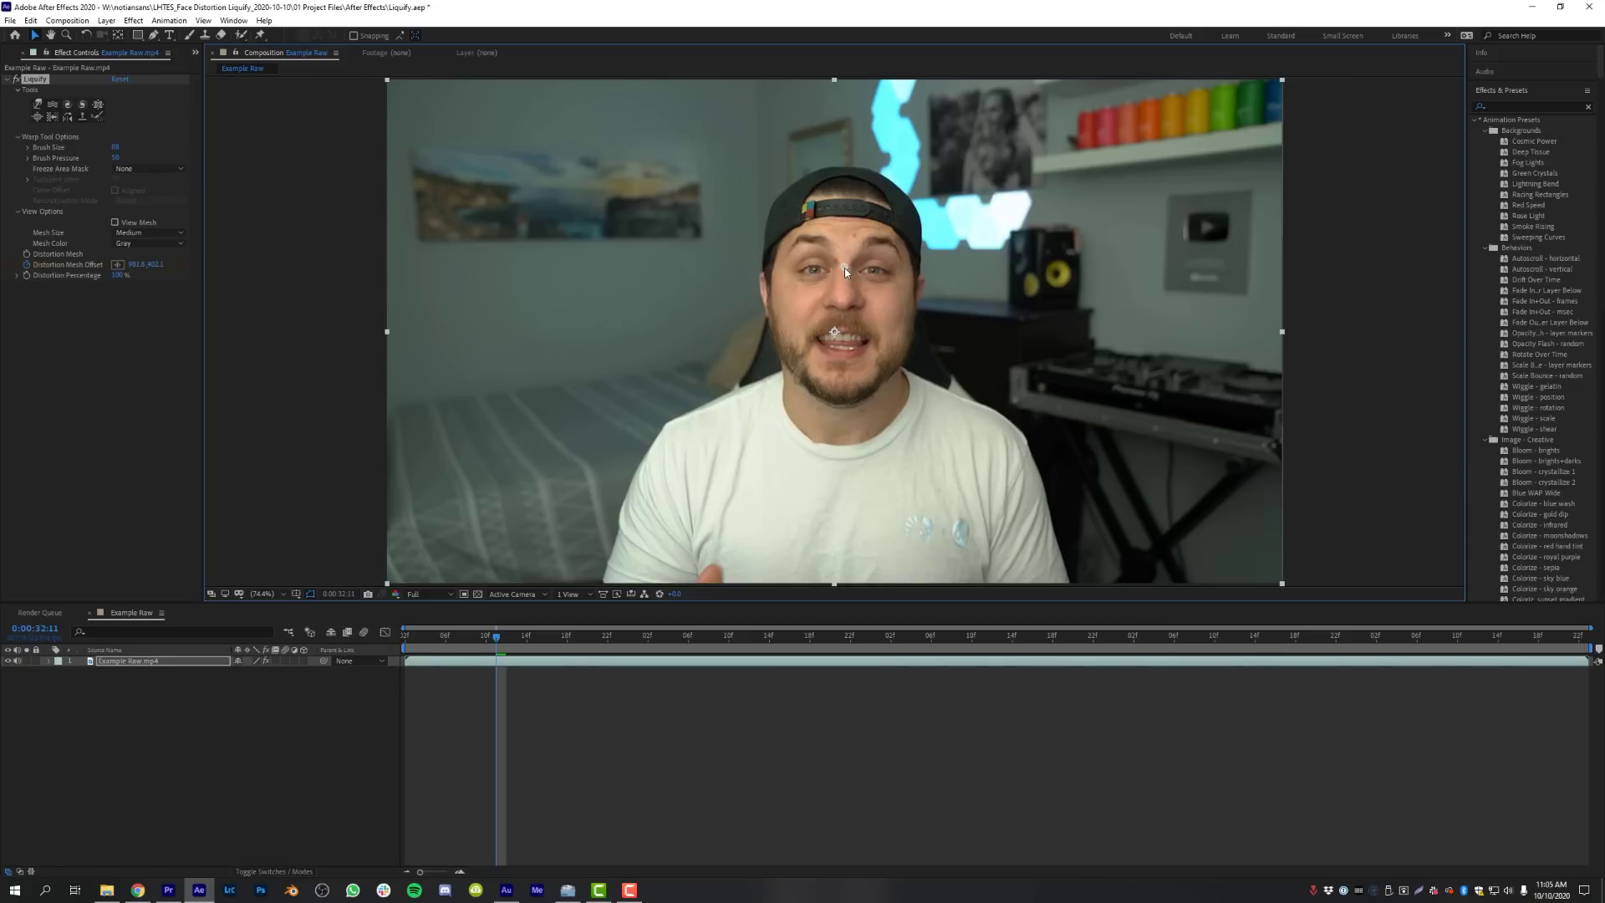
left_click_drag(843, 268, 844, 268)
Step: Keyframe the Distortion Mesh Offset every three frames from 0:00:32:14 to 0:00:34:02, keeping its point on the bridge of the nose
left_click(526, 636)
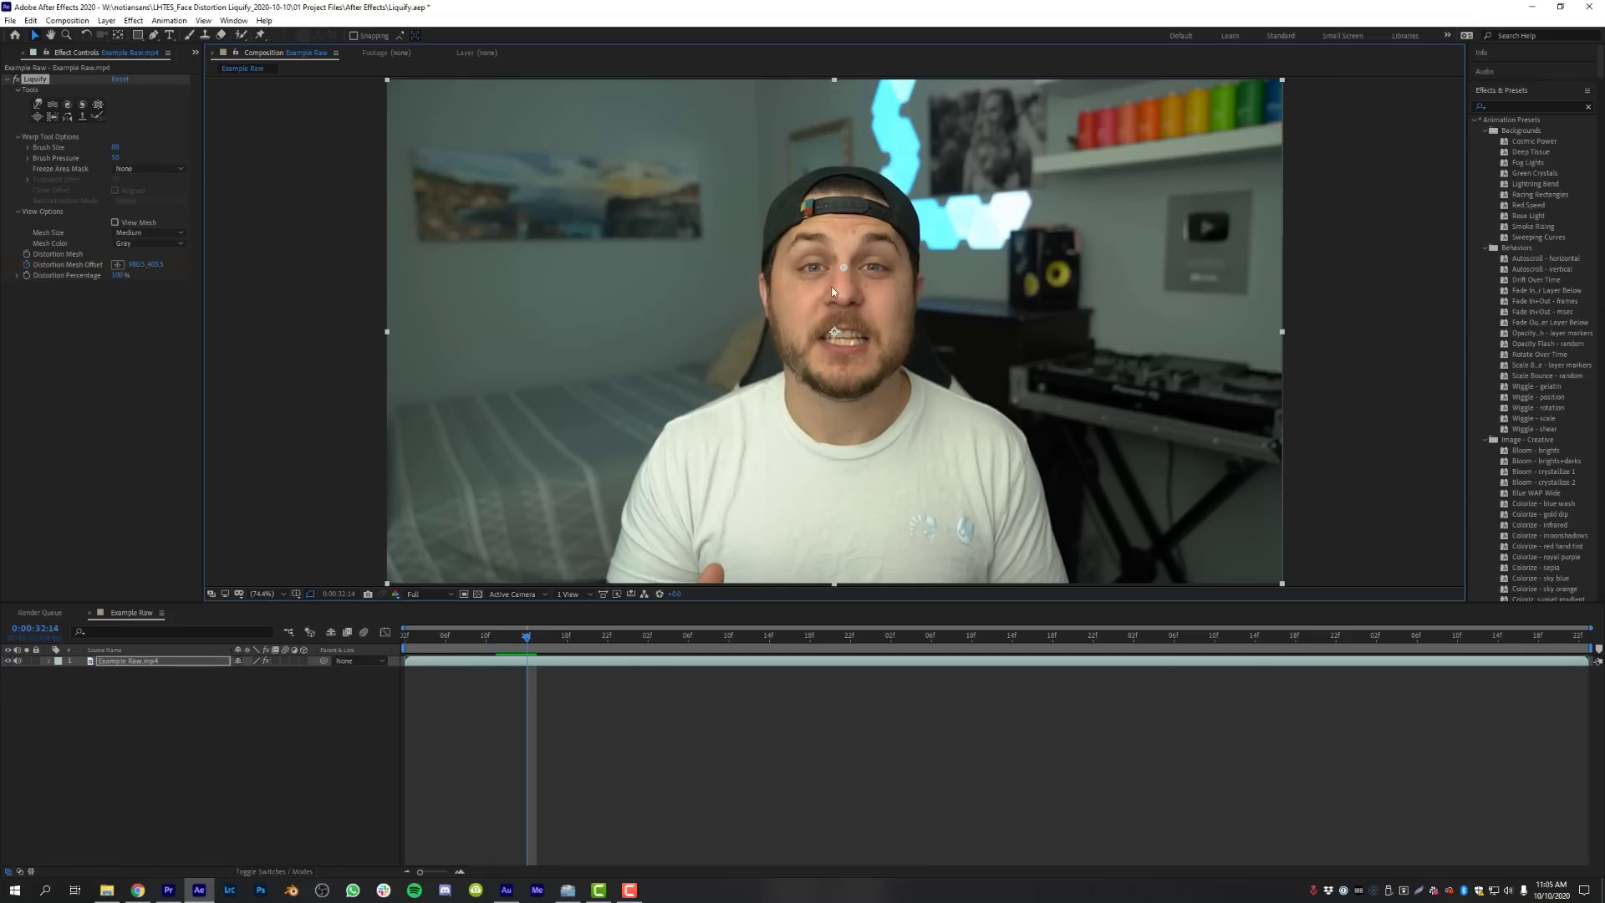
left_click_drag(845, 267, 844, 266)
key("Page_Down")
key("Page_Down")
key("Page_Down")
key("Page_Down")
key("Page_Down")
key("Page_Down")
key("Page_Down")
key("Page_Down")
key("Page_Down")
key("Page_Down")
key("Page_Down")
key("Page_Down")
key("Page_Down")
key("Page_Down")
key("Page_Down")
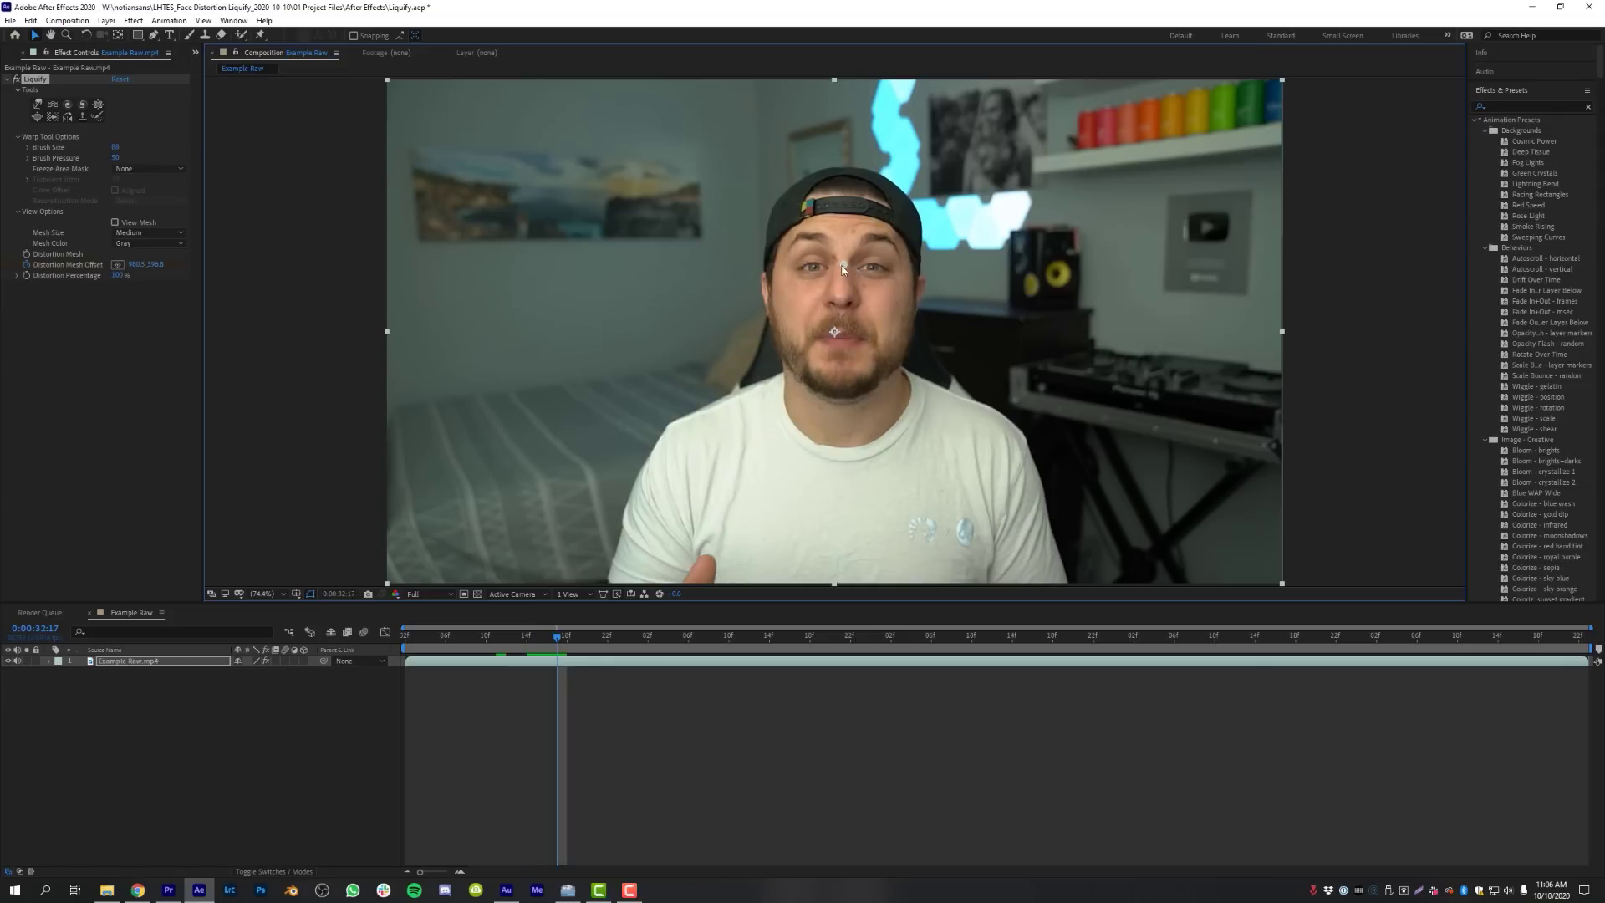
left_click_drag(844, 264, 851, 267)
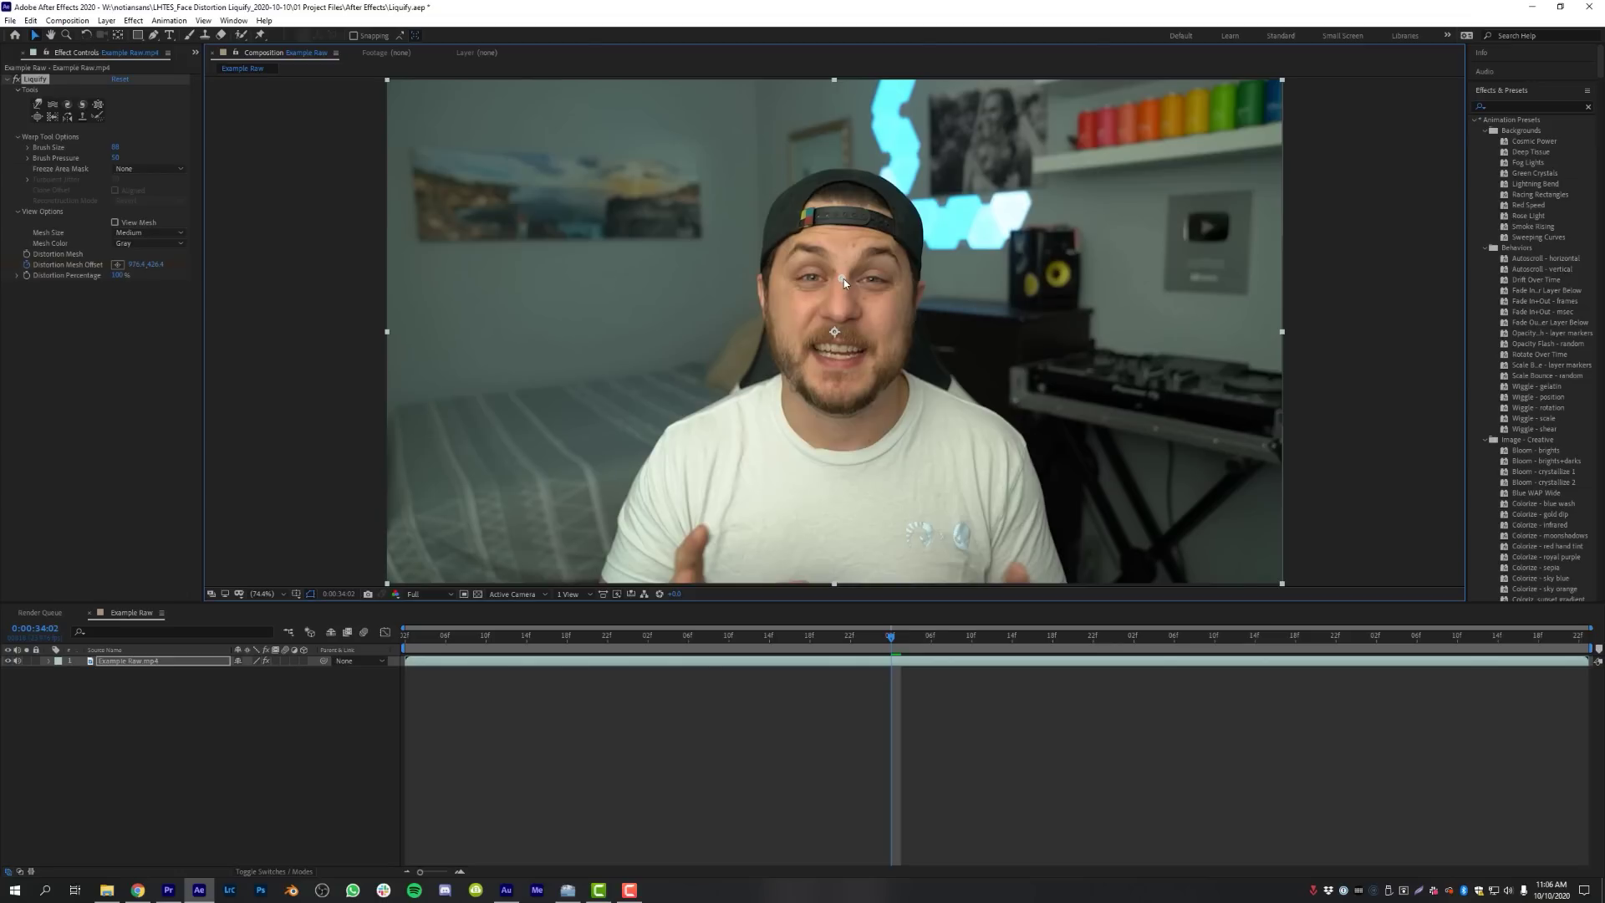
Step: Reveal the footage layer's Distortion Mesh Offset keyframes and scrub through them, returning to 0:00:32:11
left_click(673, 664)
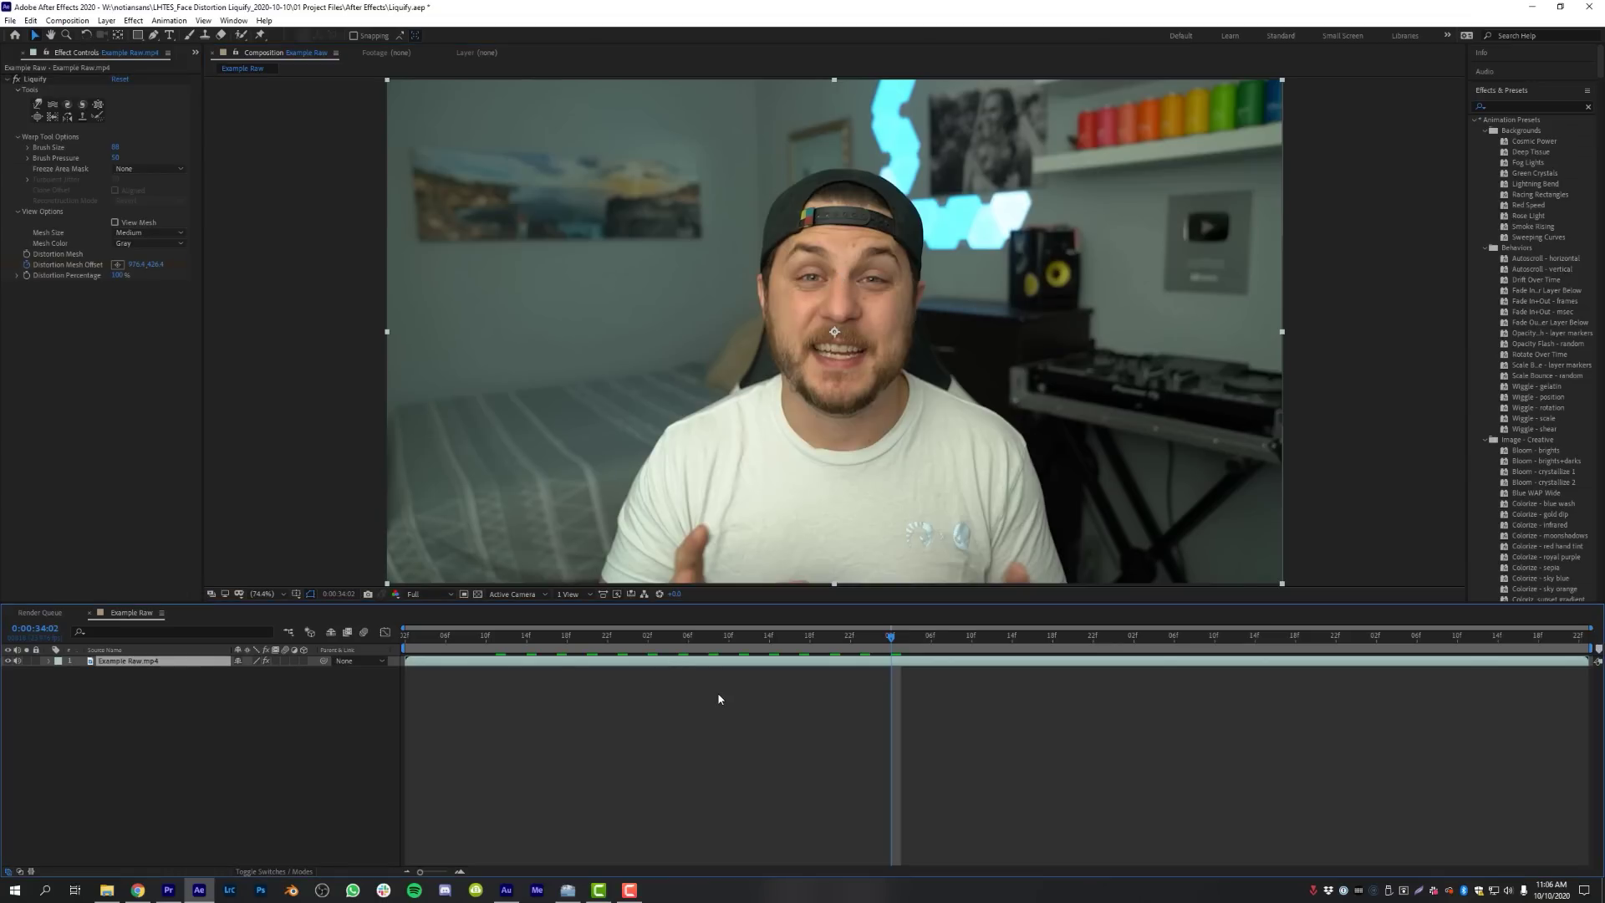
key("u")
left_click_drag(910, 676, 420, 713)
left_click(902, 750)
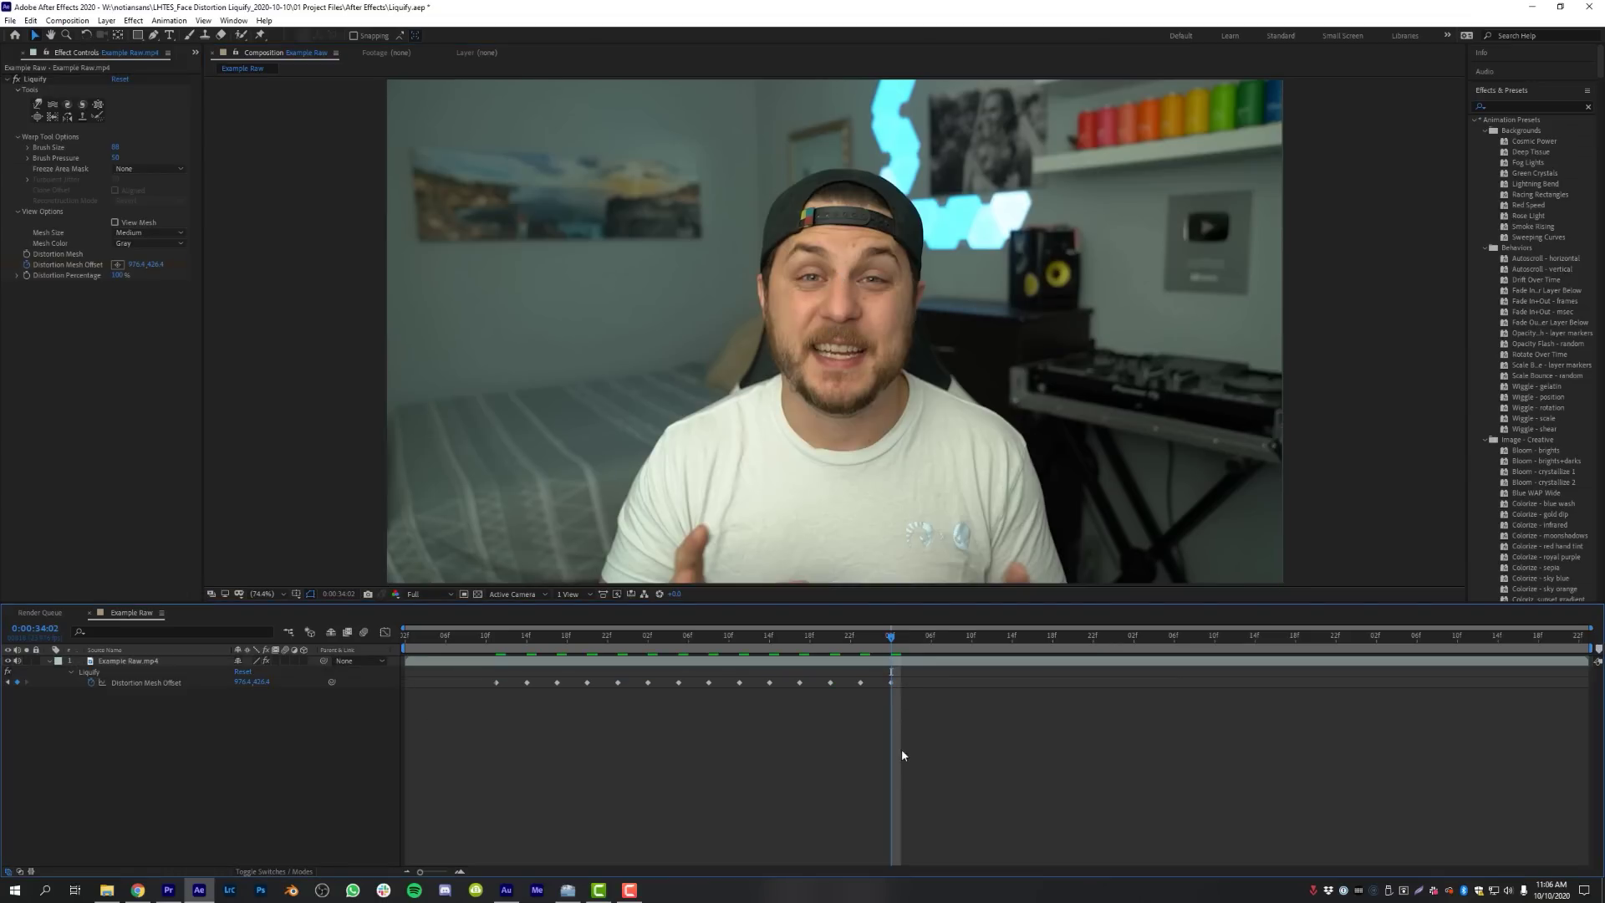
left_click_drag(493, 637, 502, 640)
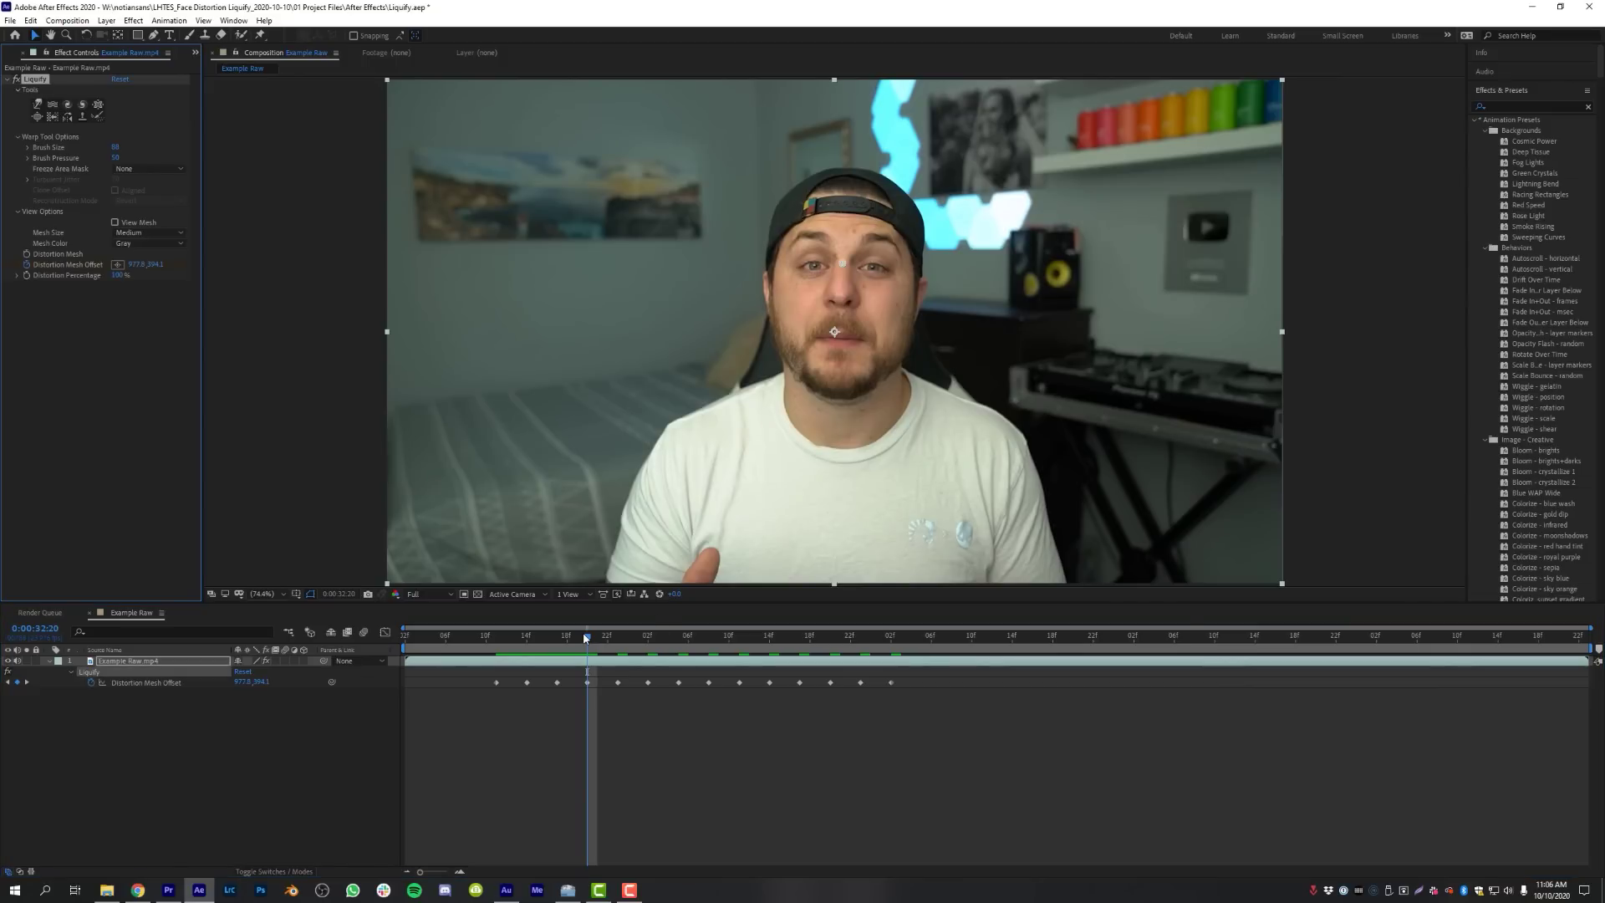
left_click_drag(586, 637, 497, 690)
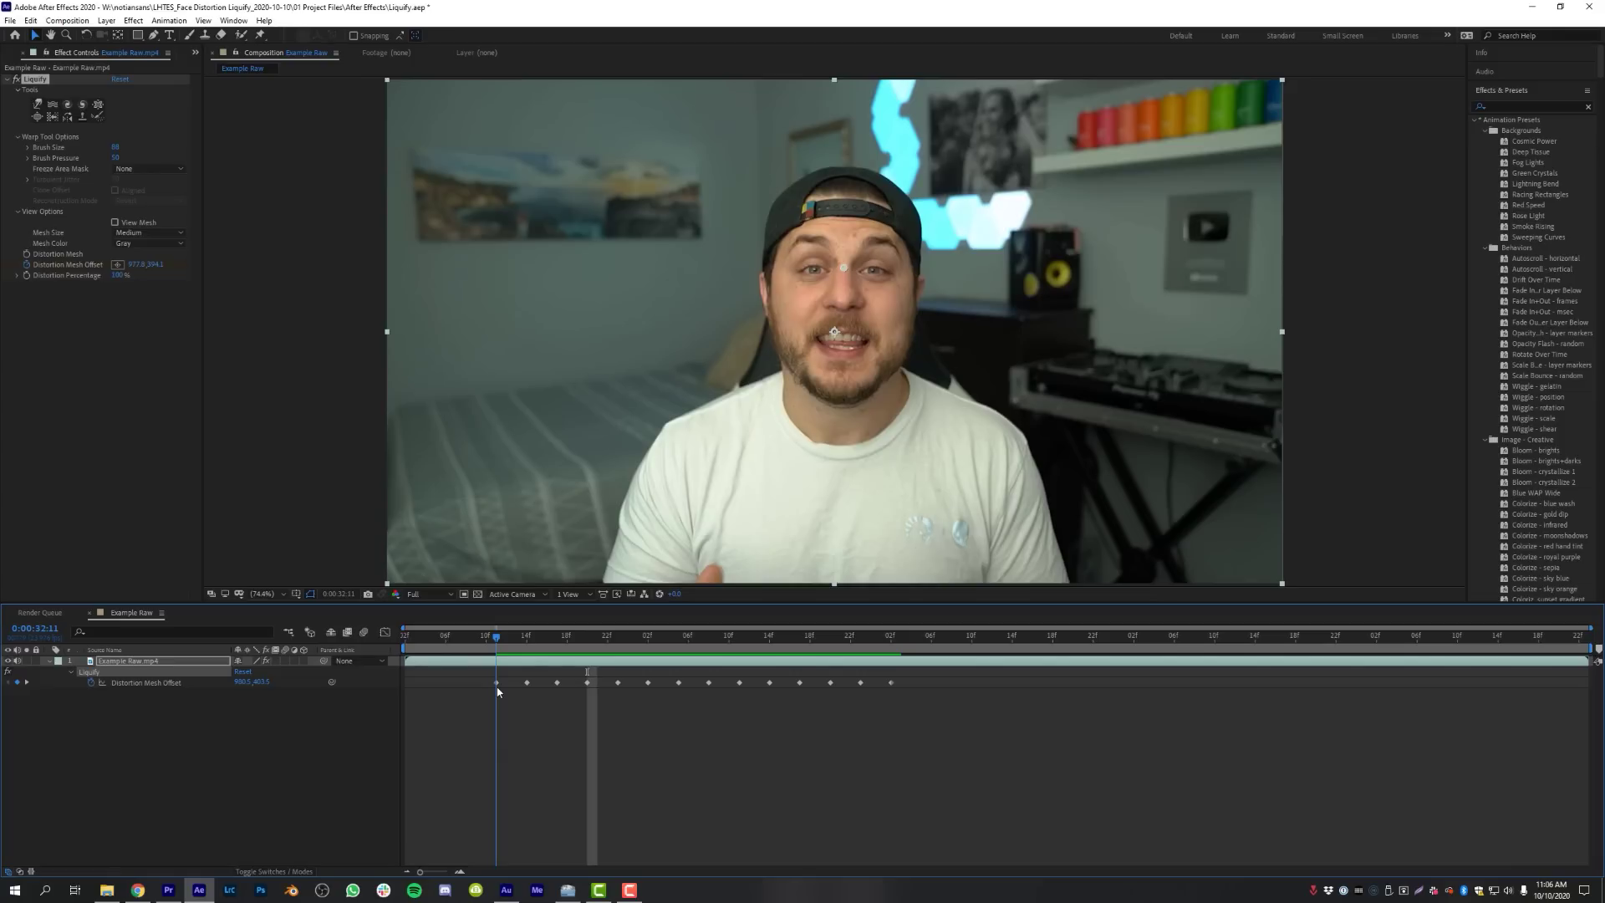
Step: Enlarge both eyes at 0:00:32:11 with Liquify's Bloat tool and preview the tracked distortion
left_click(37, 119)
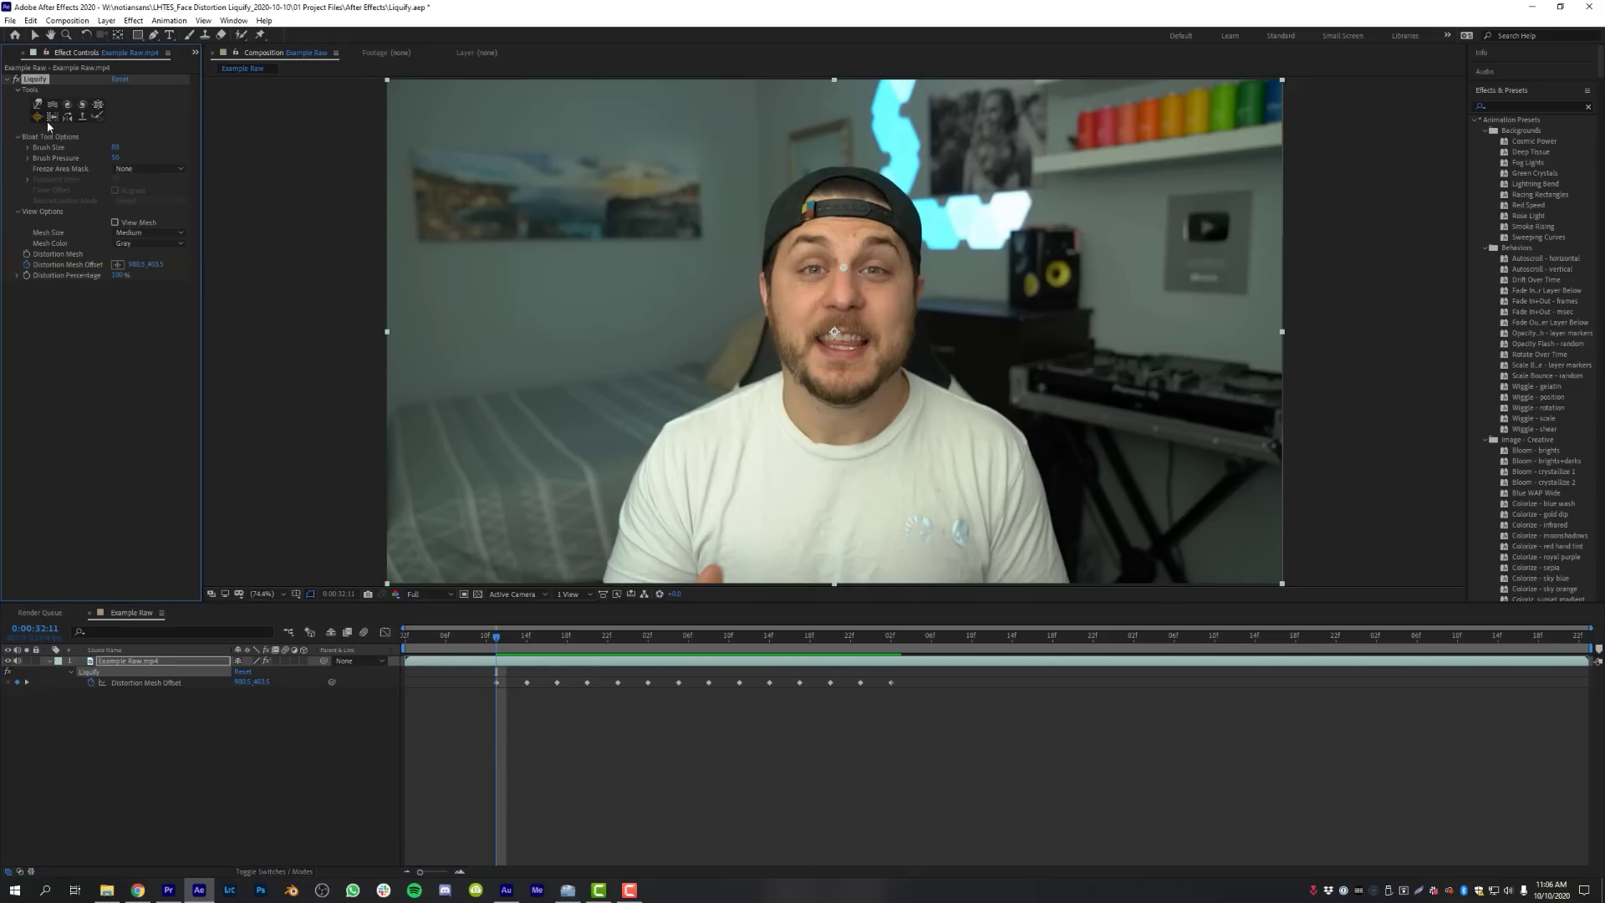
left_click(815, 270)
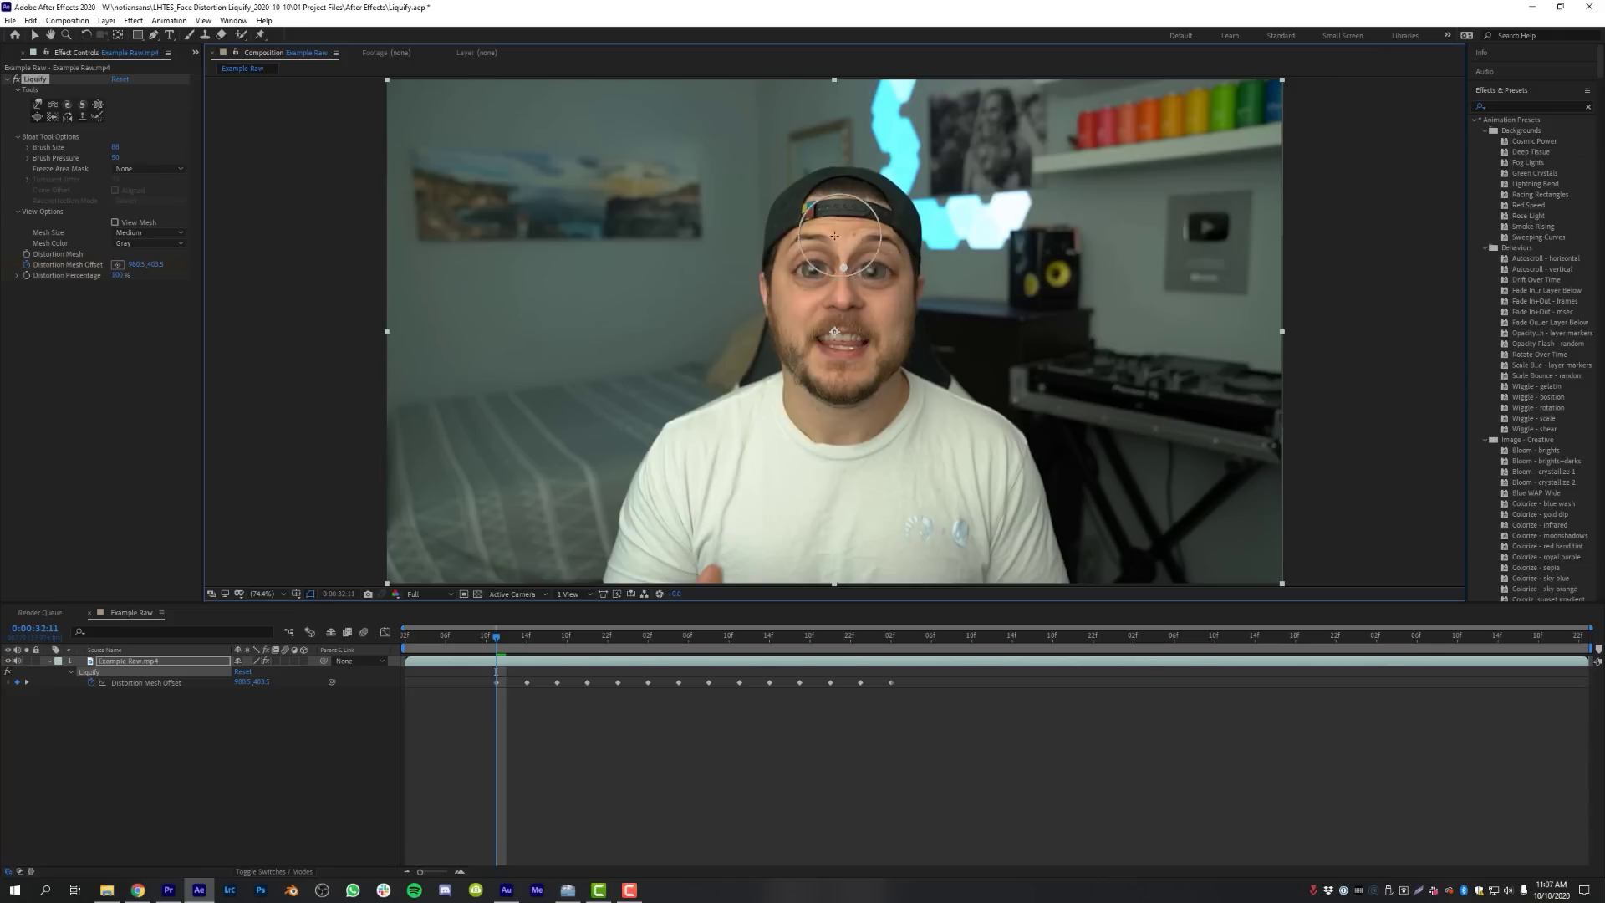
key("space")
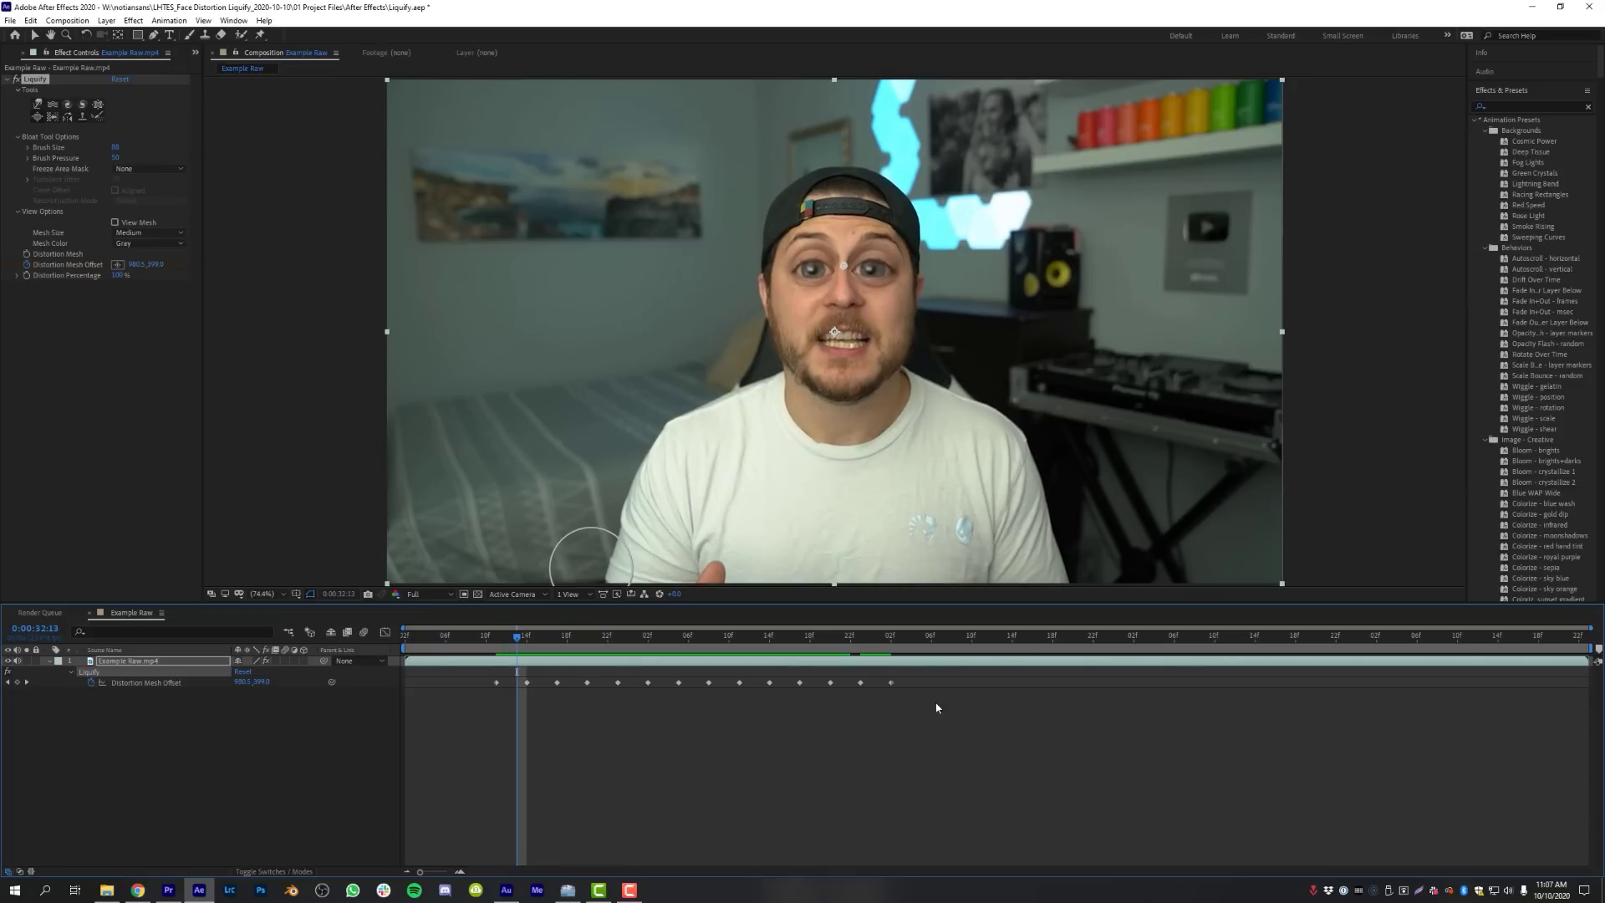
Step: Try deleting all Distortion Mesh Offset keyframes to preview the bloated eyes without tracking, then restore the keyframes and undo the bloat
left_click_drag(908, 677, 443, 698)
key("Delete")
key("space")
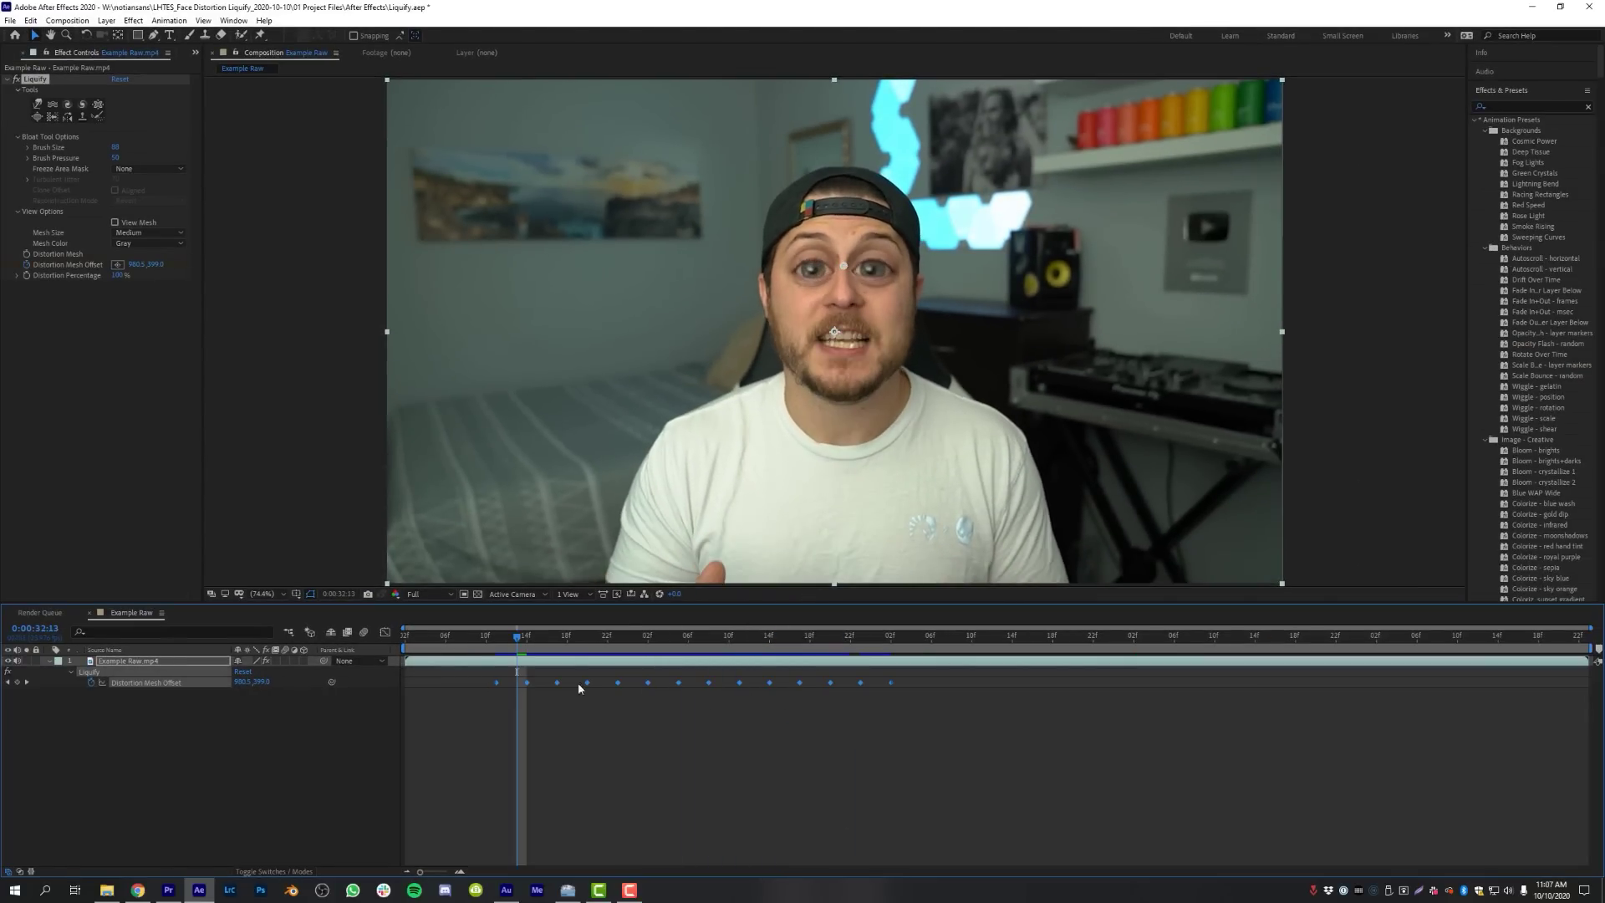
left_click_drag(485, 643, 494, 680)
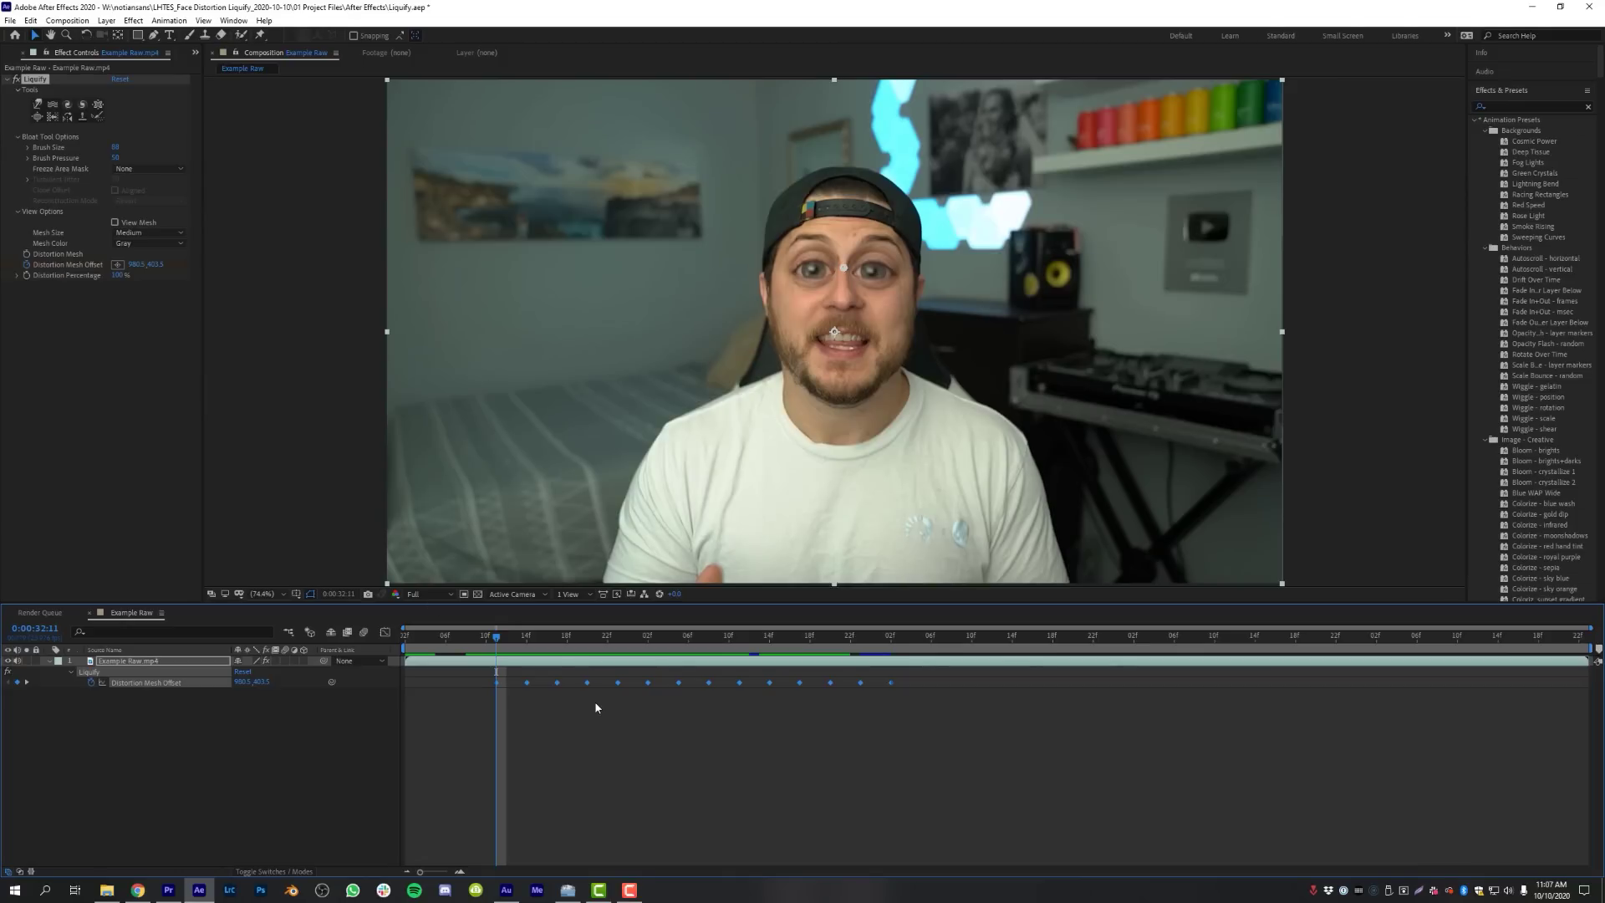
left_click(595, 707)
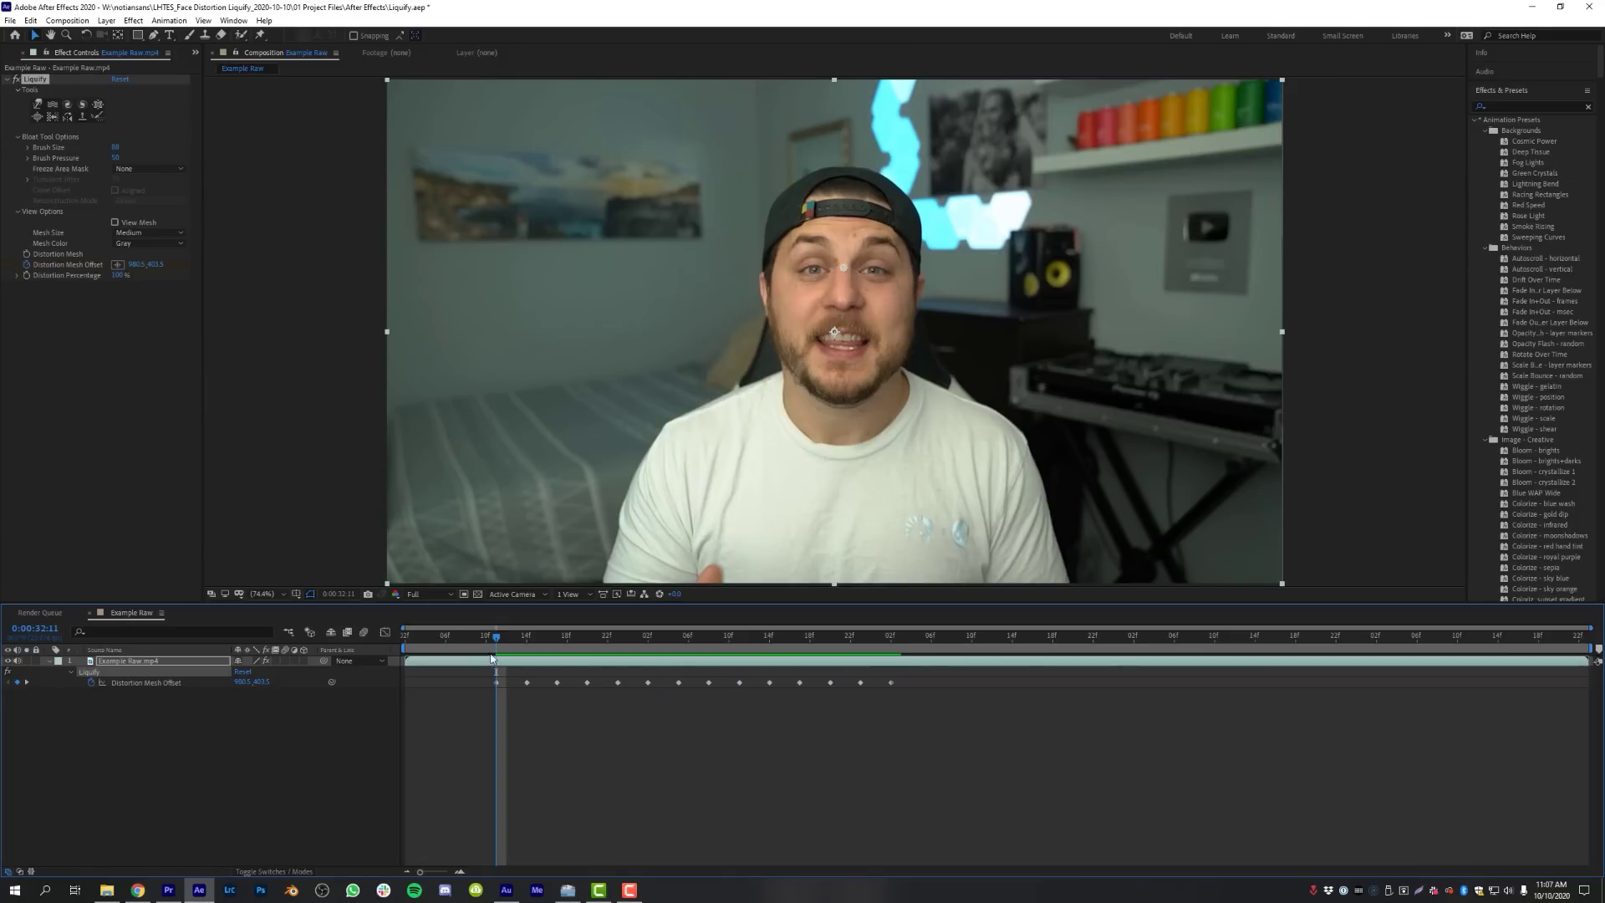
Step: Enable Distortion Mesh keyframing at 0:00:32:11 and enlarge both eyes with the Bloat tool at 0:00:32:17
left_click(25, 255)
left_click_drag(510, 642, 556, 644)
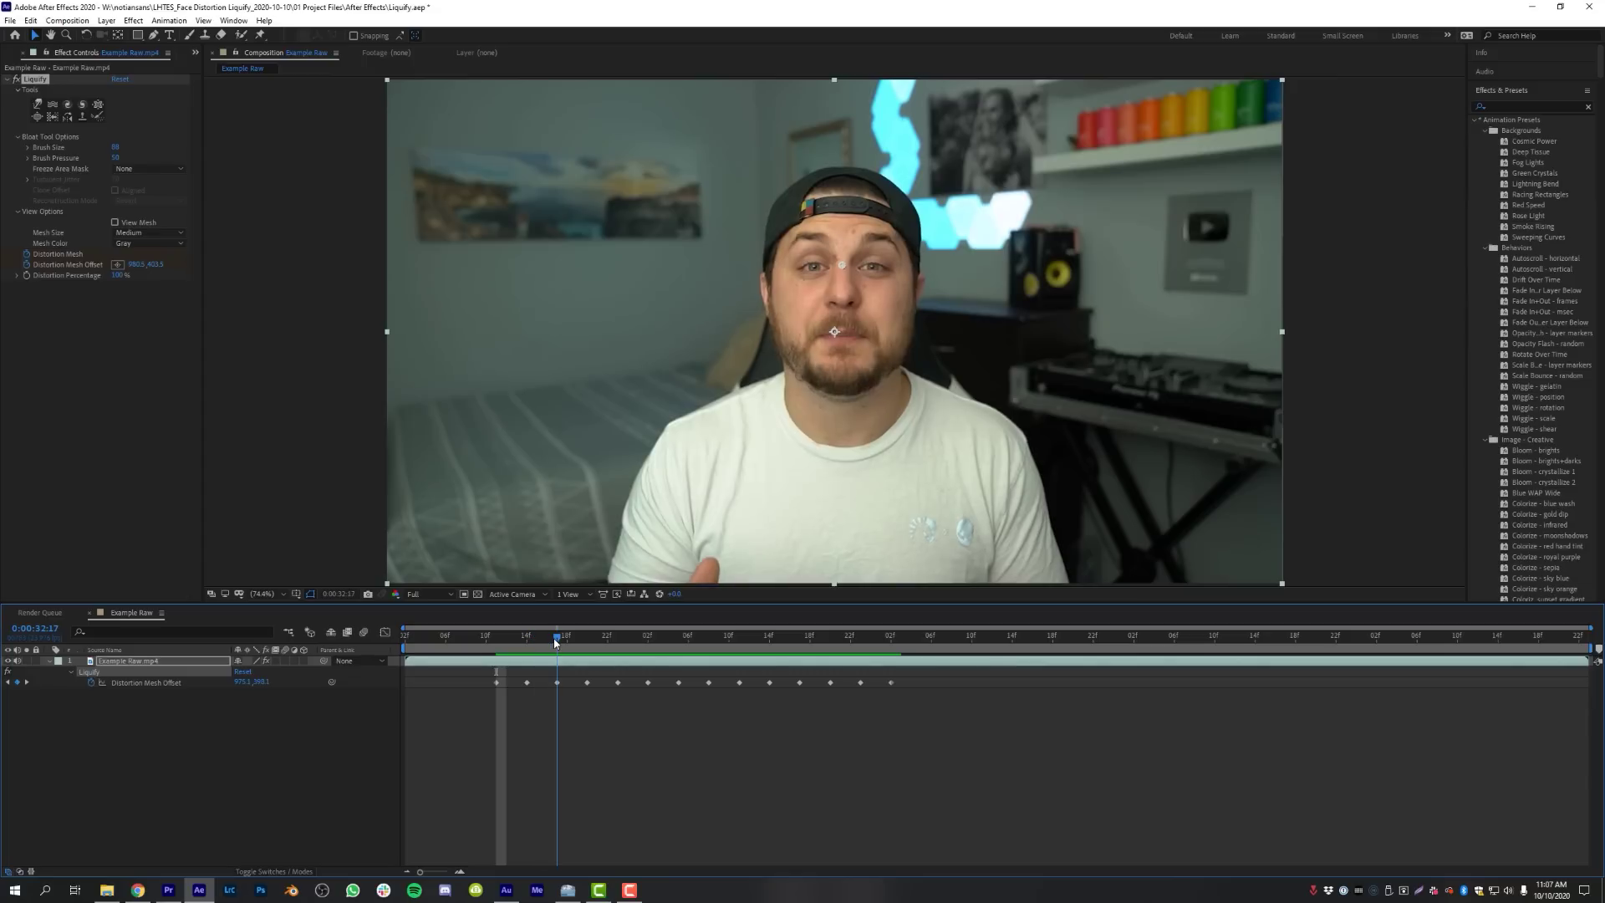
left_click(36, 118)
left_click(814, 265)
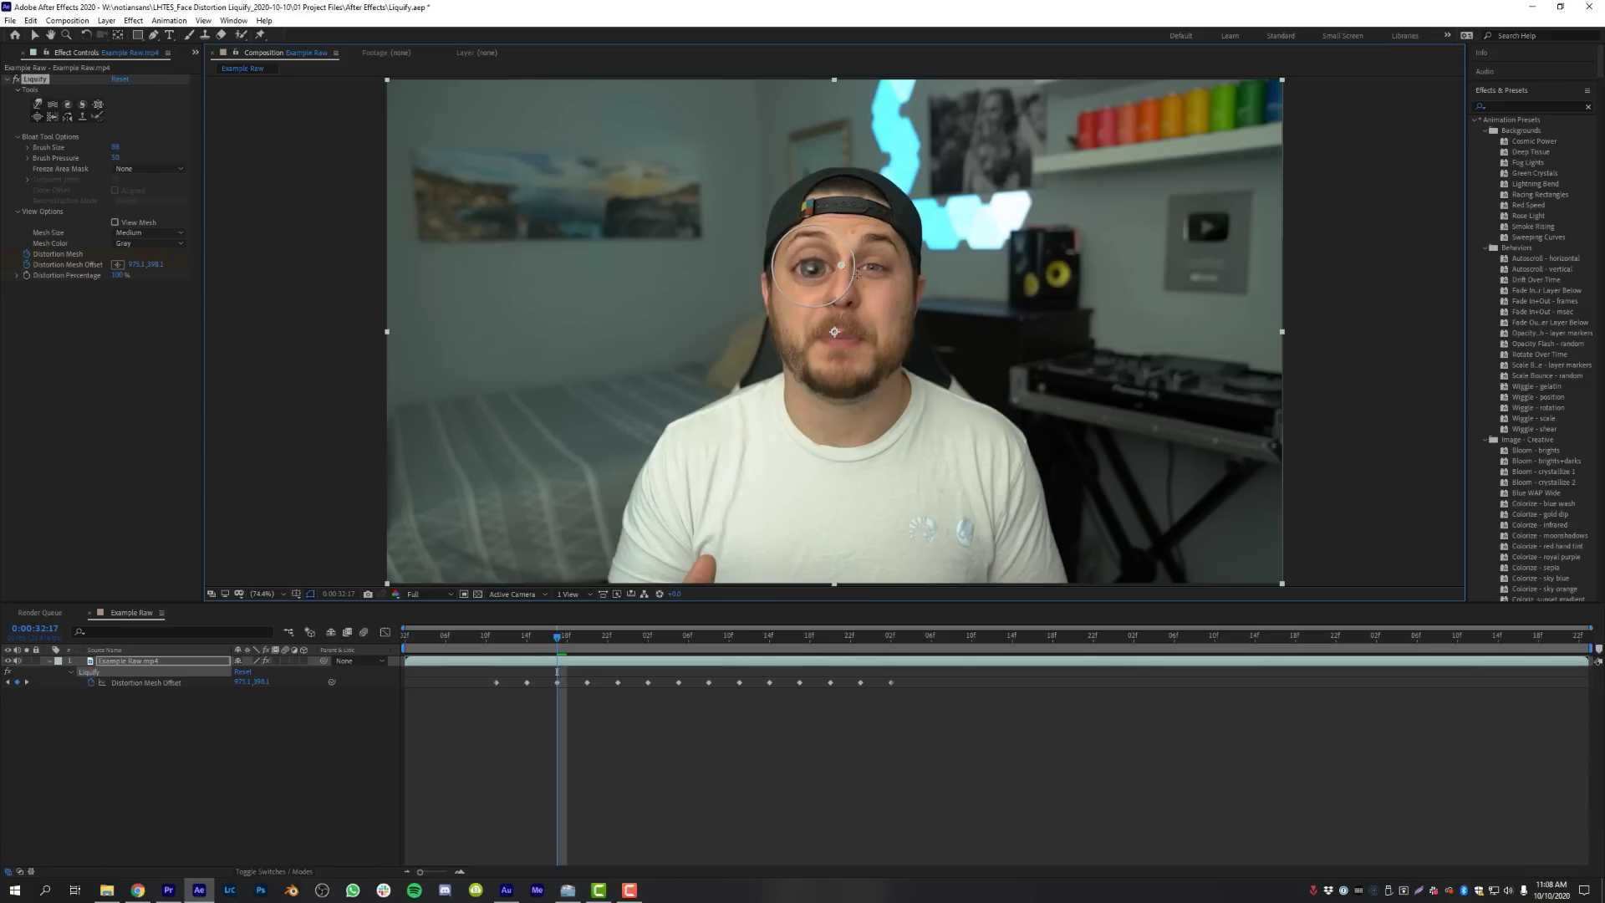
left_click_drag(872, 268, 874, 269)
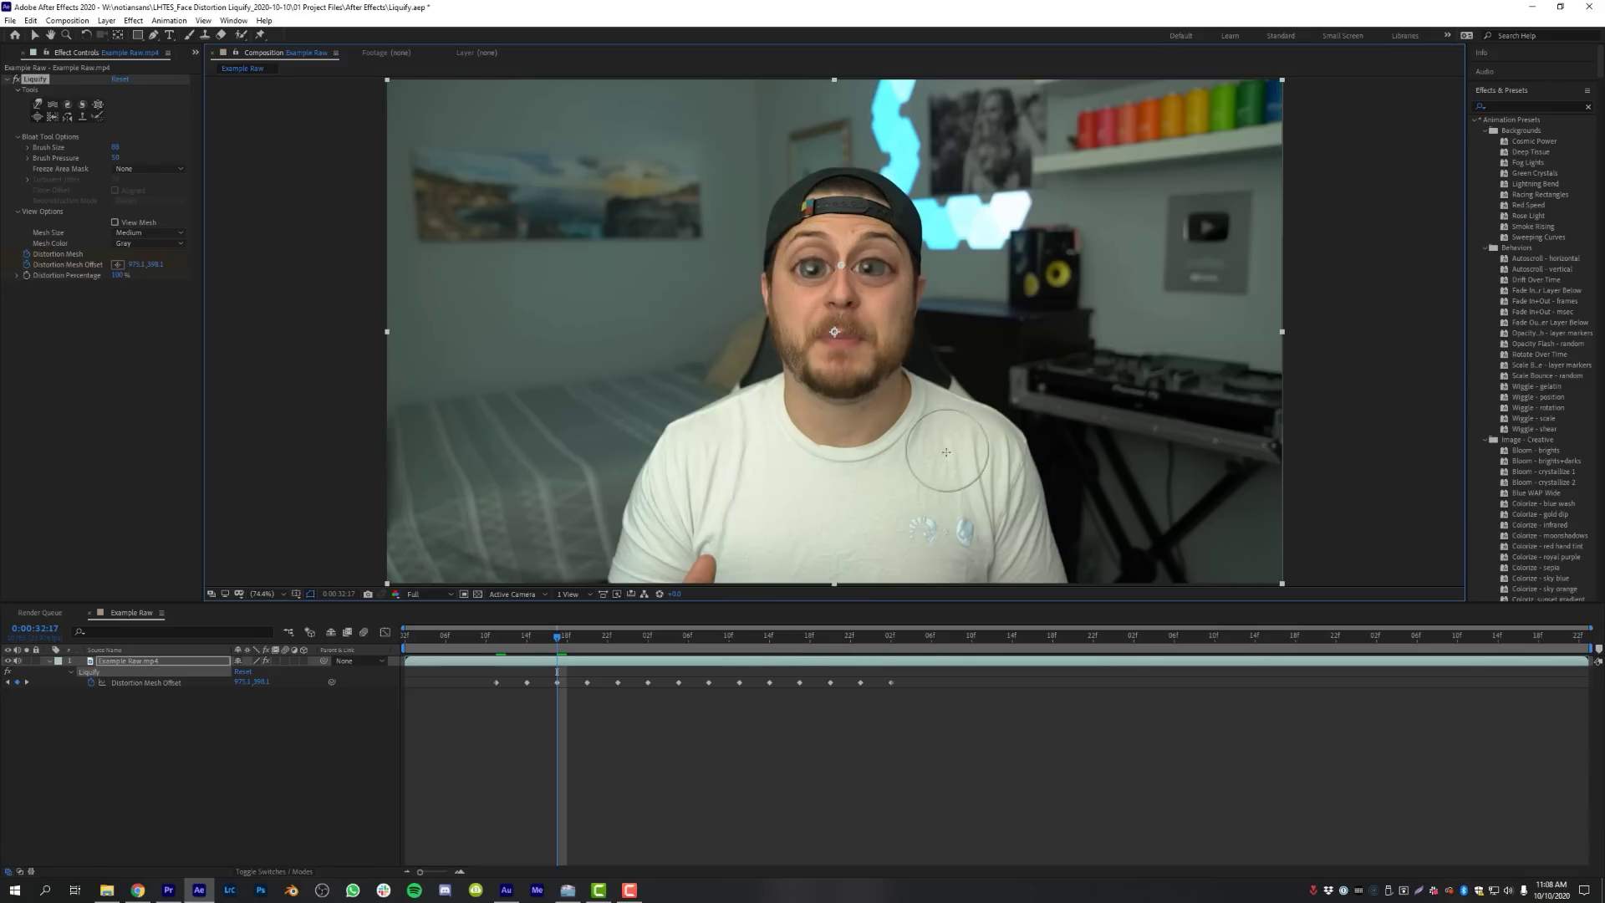
Step: Reveal the Distortion Mesh keyframes, turn on the mesh view, and examine how the mesh changes from 0:00:32:11 to 0:00:32:23
left_click(573, 666)
key("u")
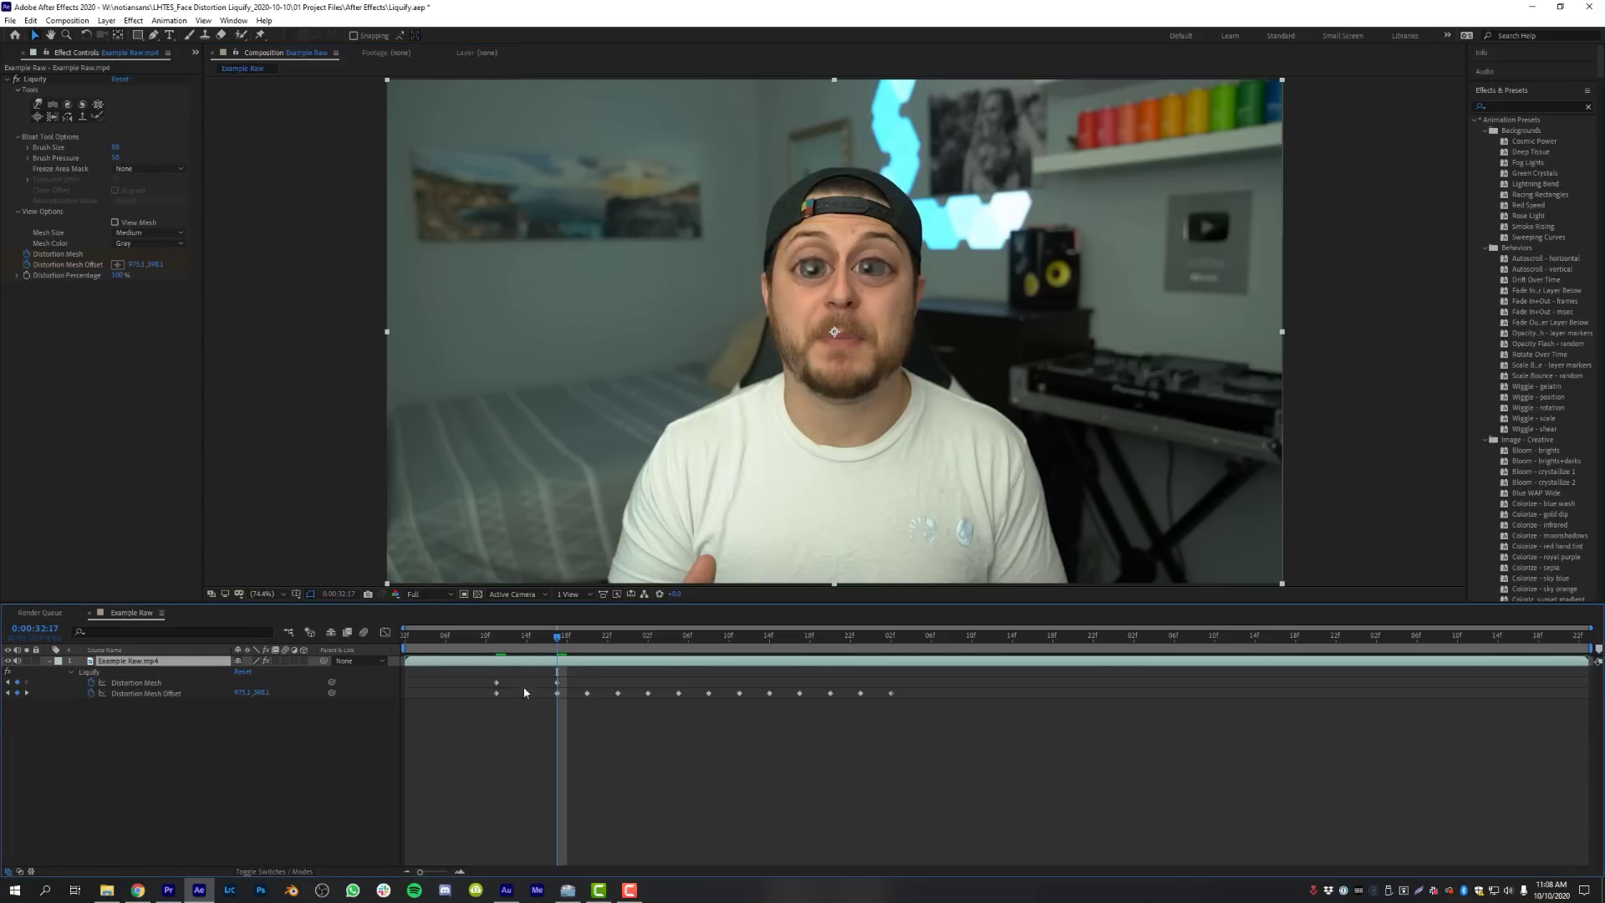
left_click_drag(527, 639, 496, 640)
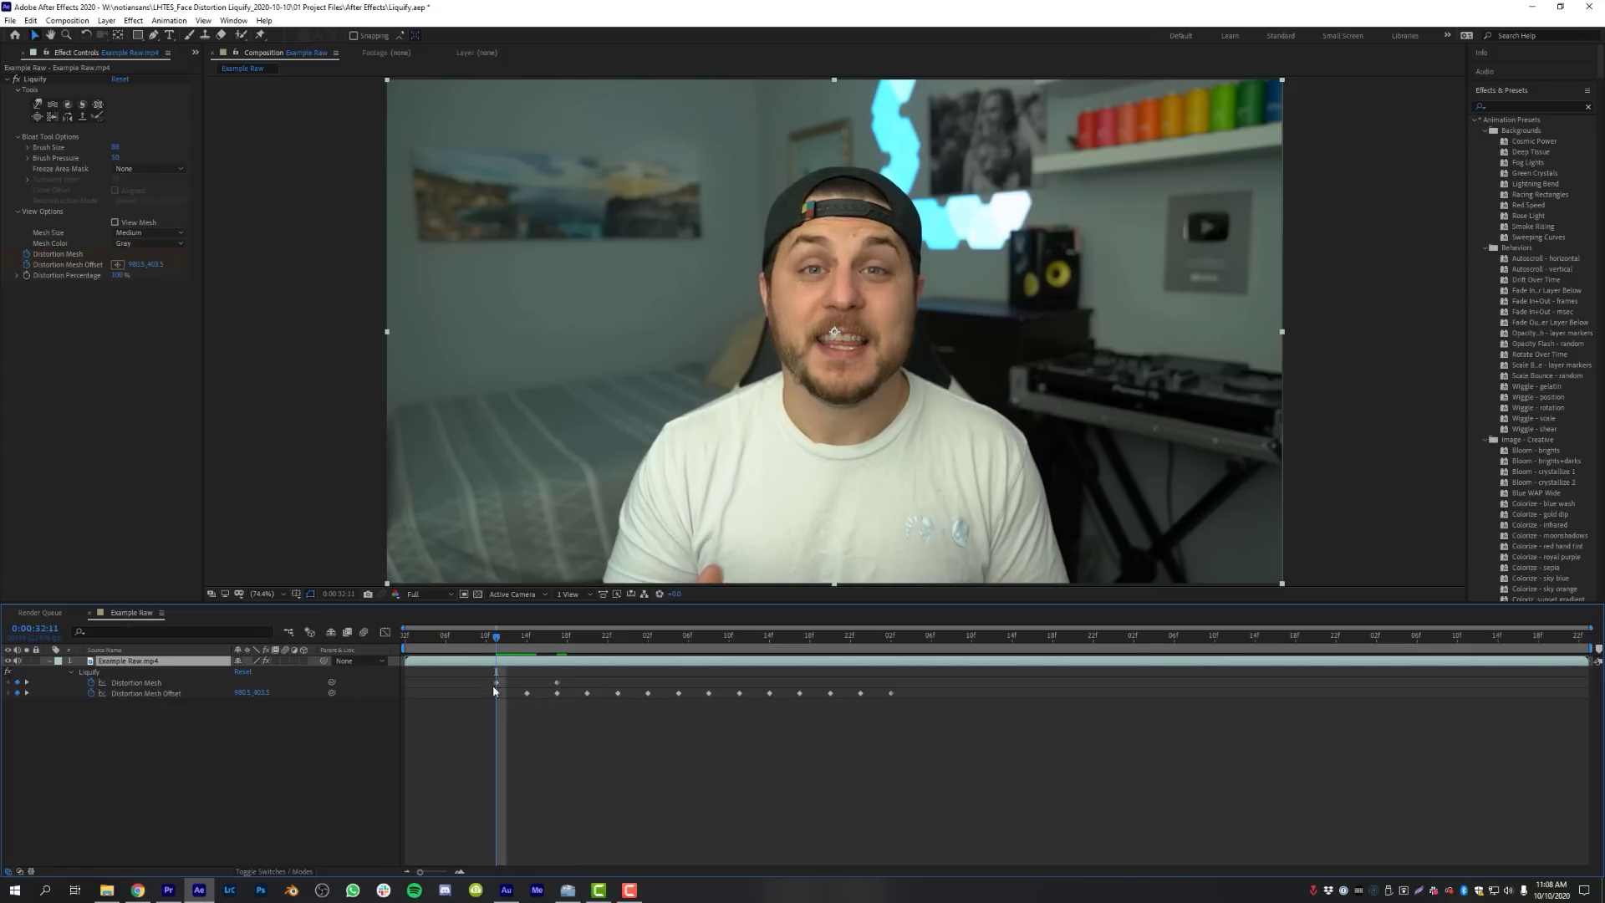
left_click(115, 221)
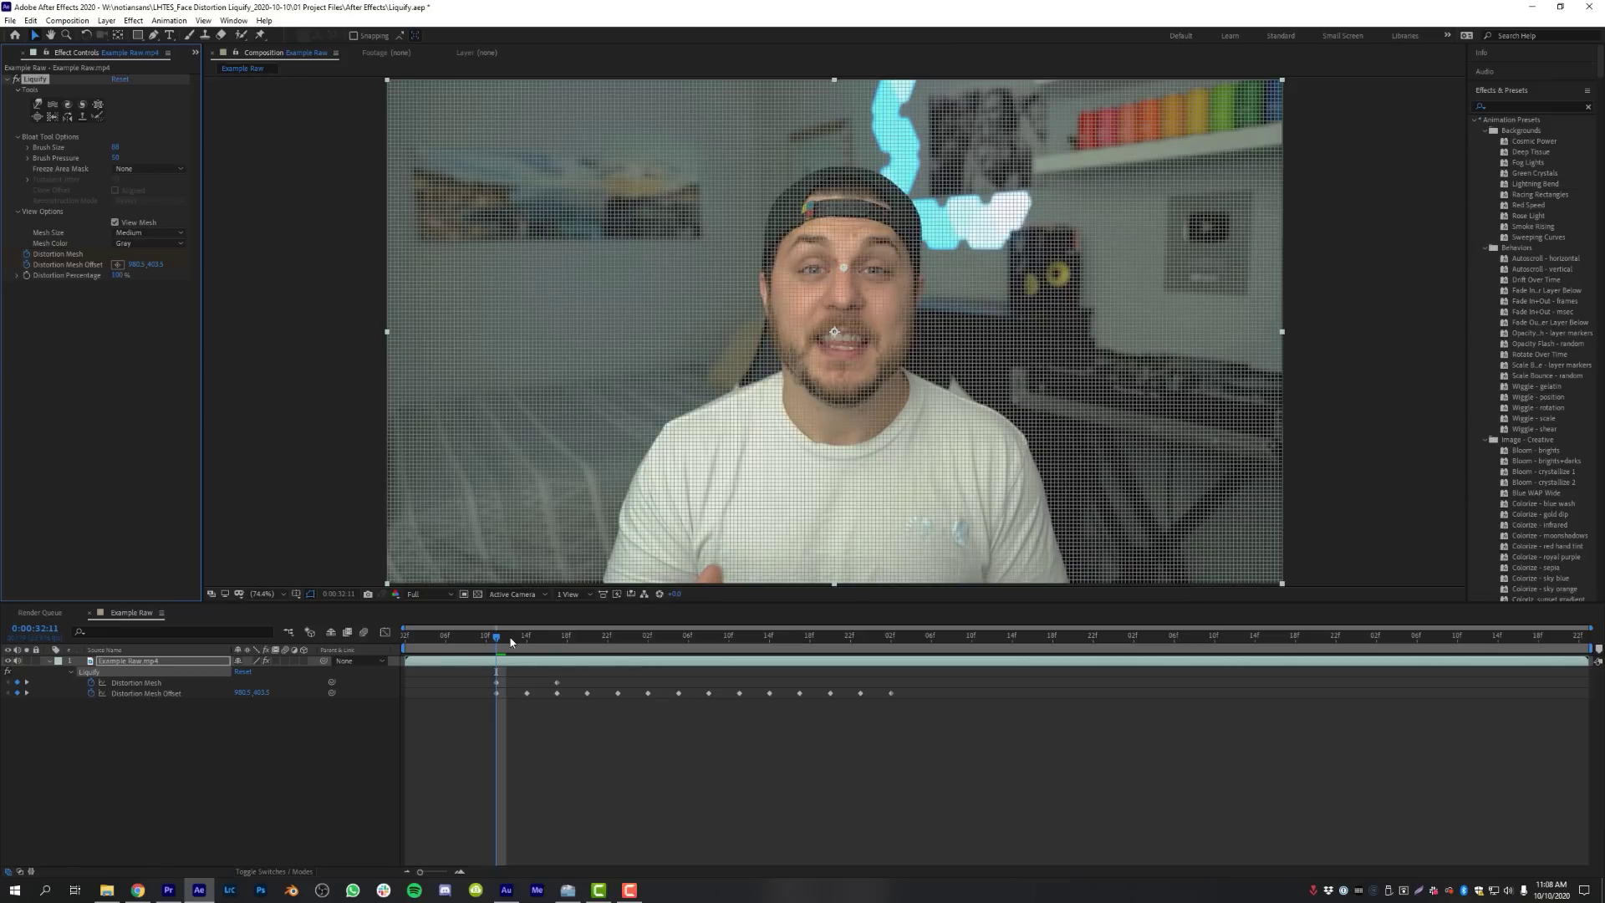
left_click_drag(511, 641, 557, 641)
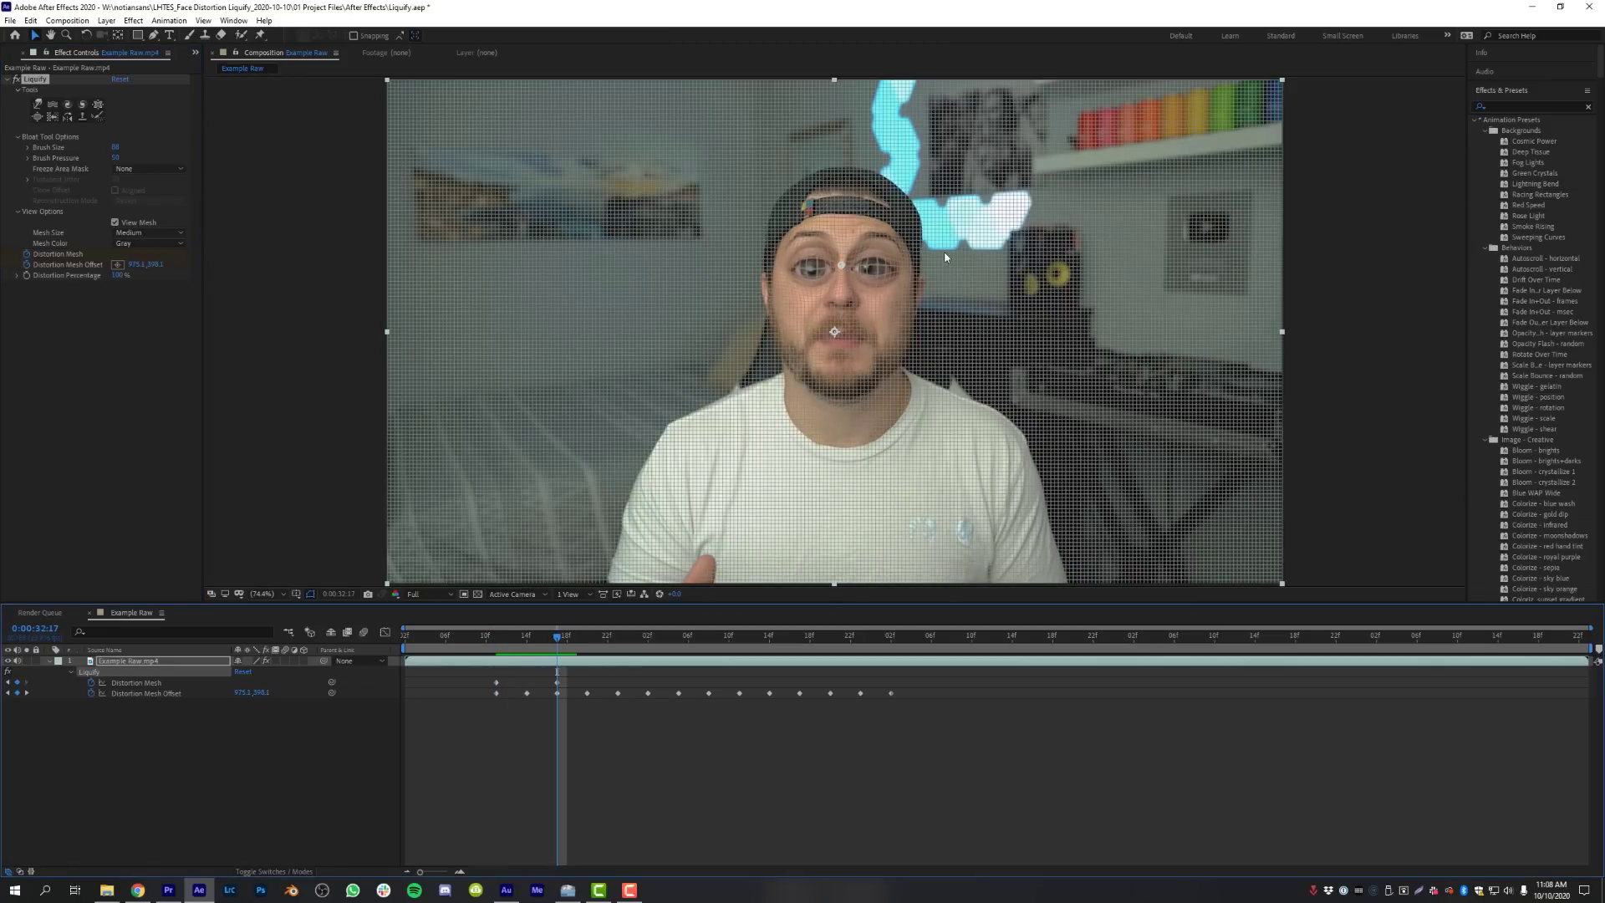
mouse_move(557, 642)
left_mouse_down()
mouse_move(494, 642)
mouse_move(618, 651)
left_mouse_up()
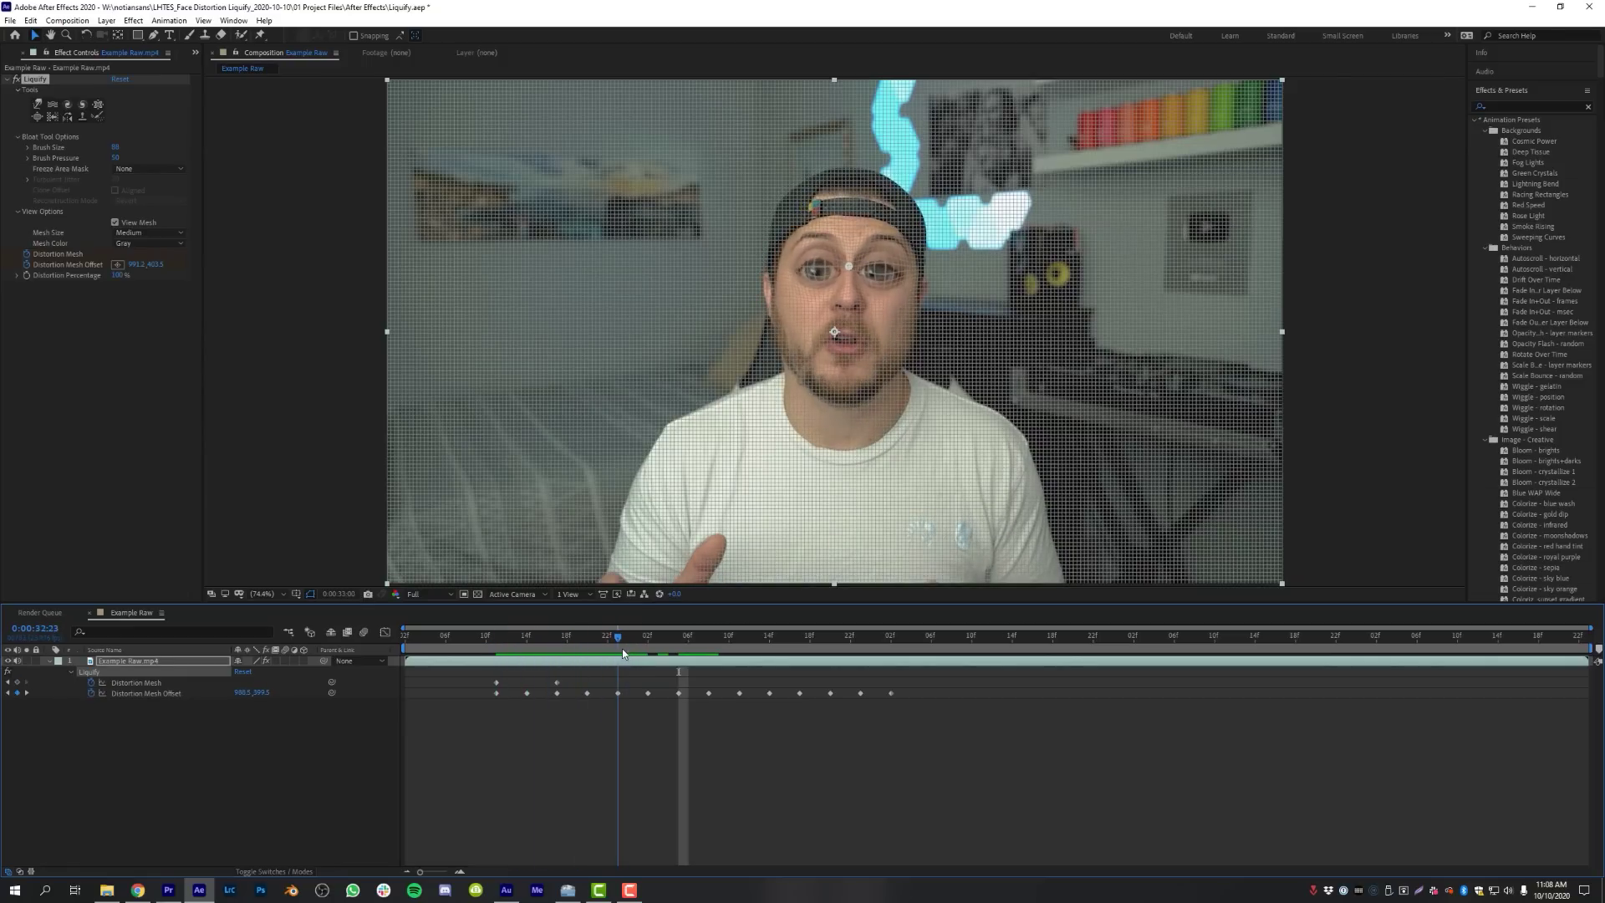
Step: Try pasting a copy of the first Distortion Mesh keyframe at 0:00:32:23, then undo it
left_click(505, 682)
left_click(496, 682)
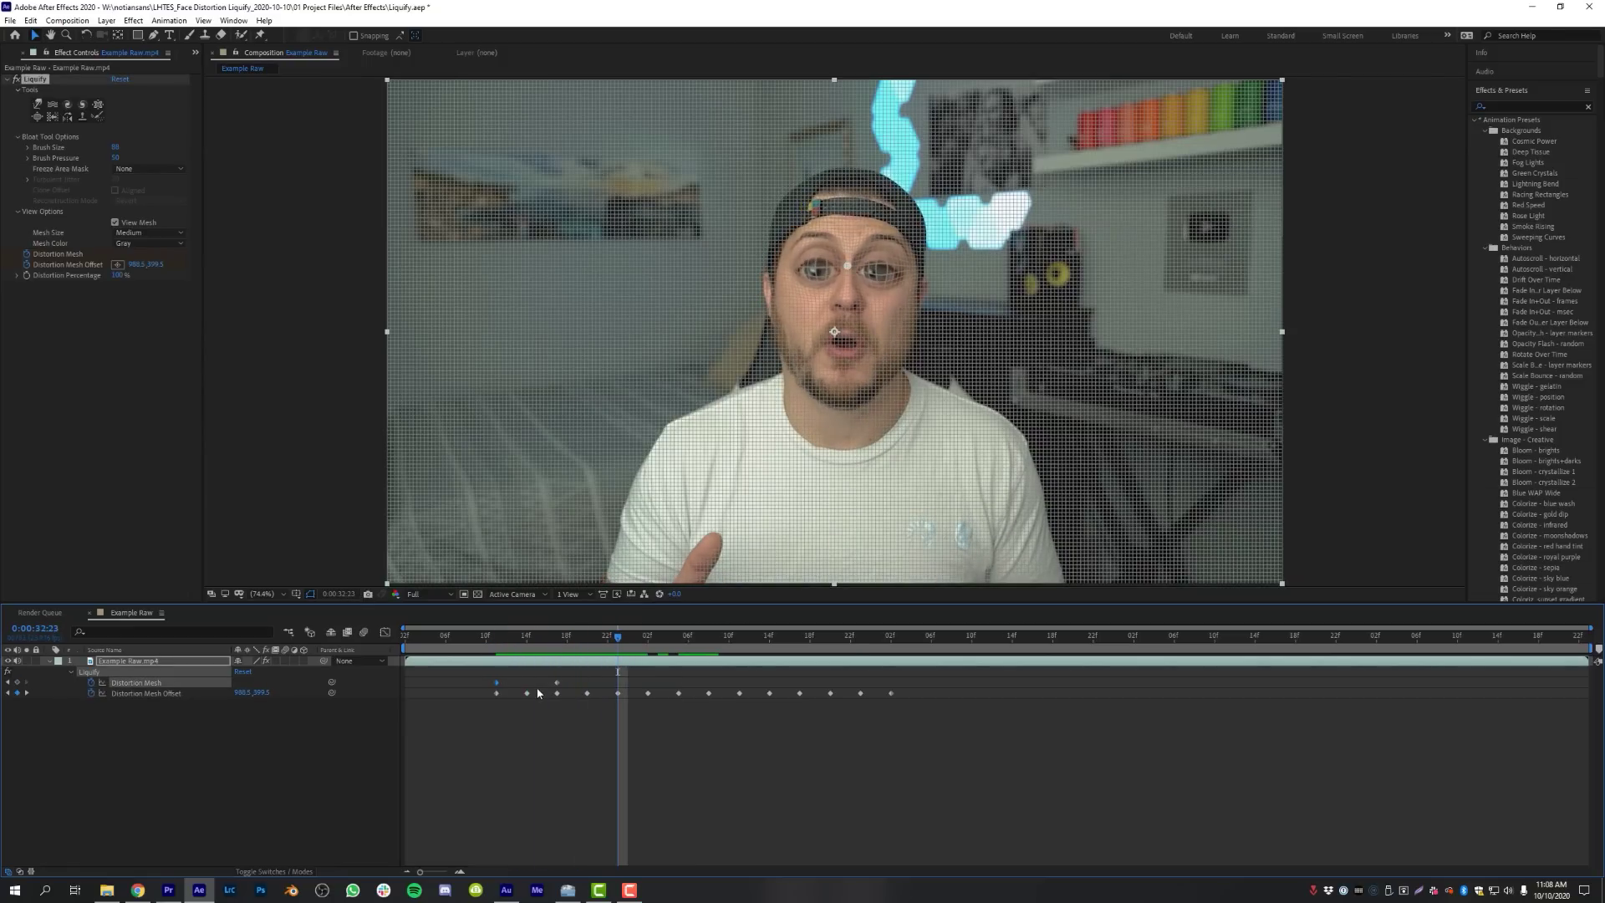
key("ctrl+v")
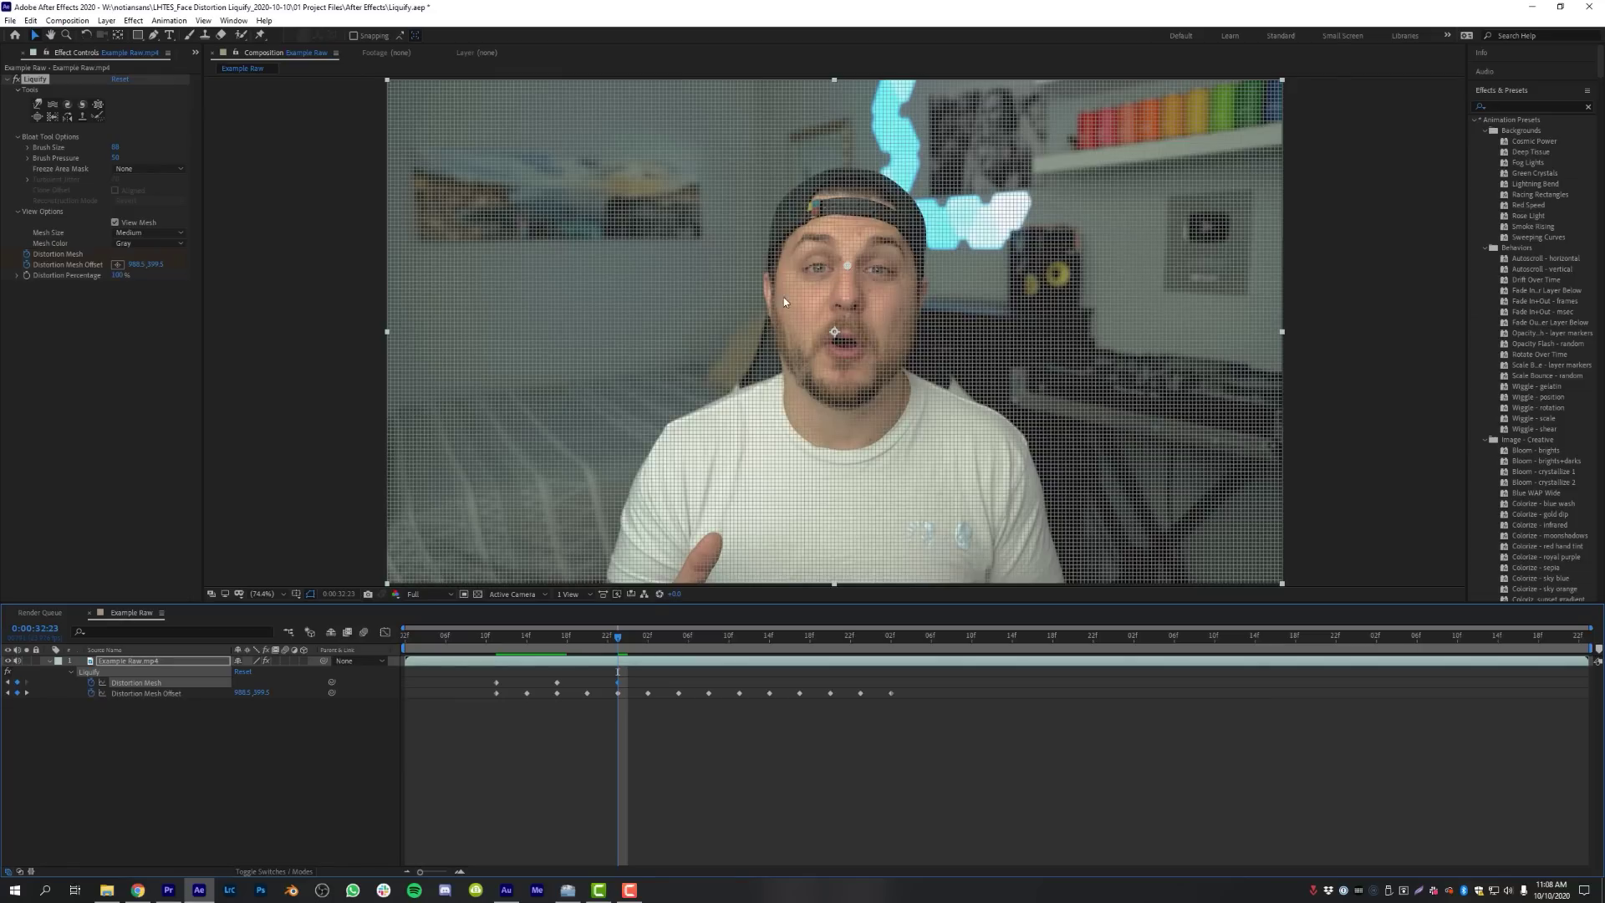
key("ctrl+z")
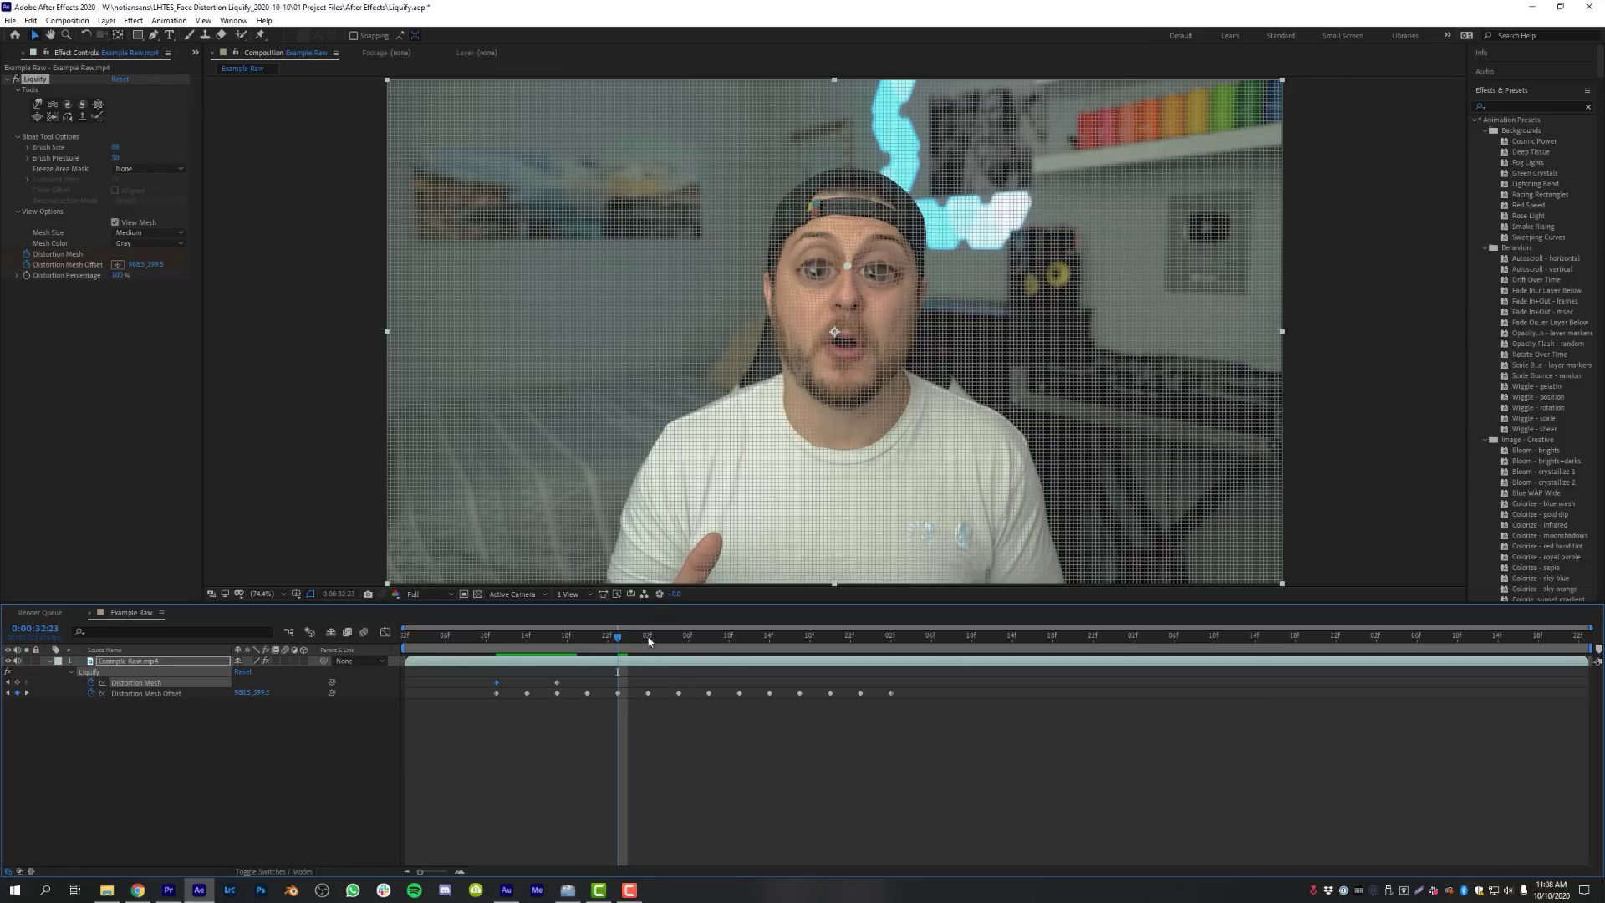
Step: Return both eyes to their original shape at 0:00:32:23 using the Reconstruction tool in Revert mode
left_click(97, 117)
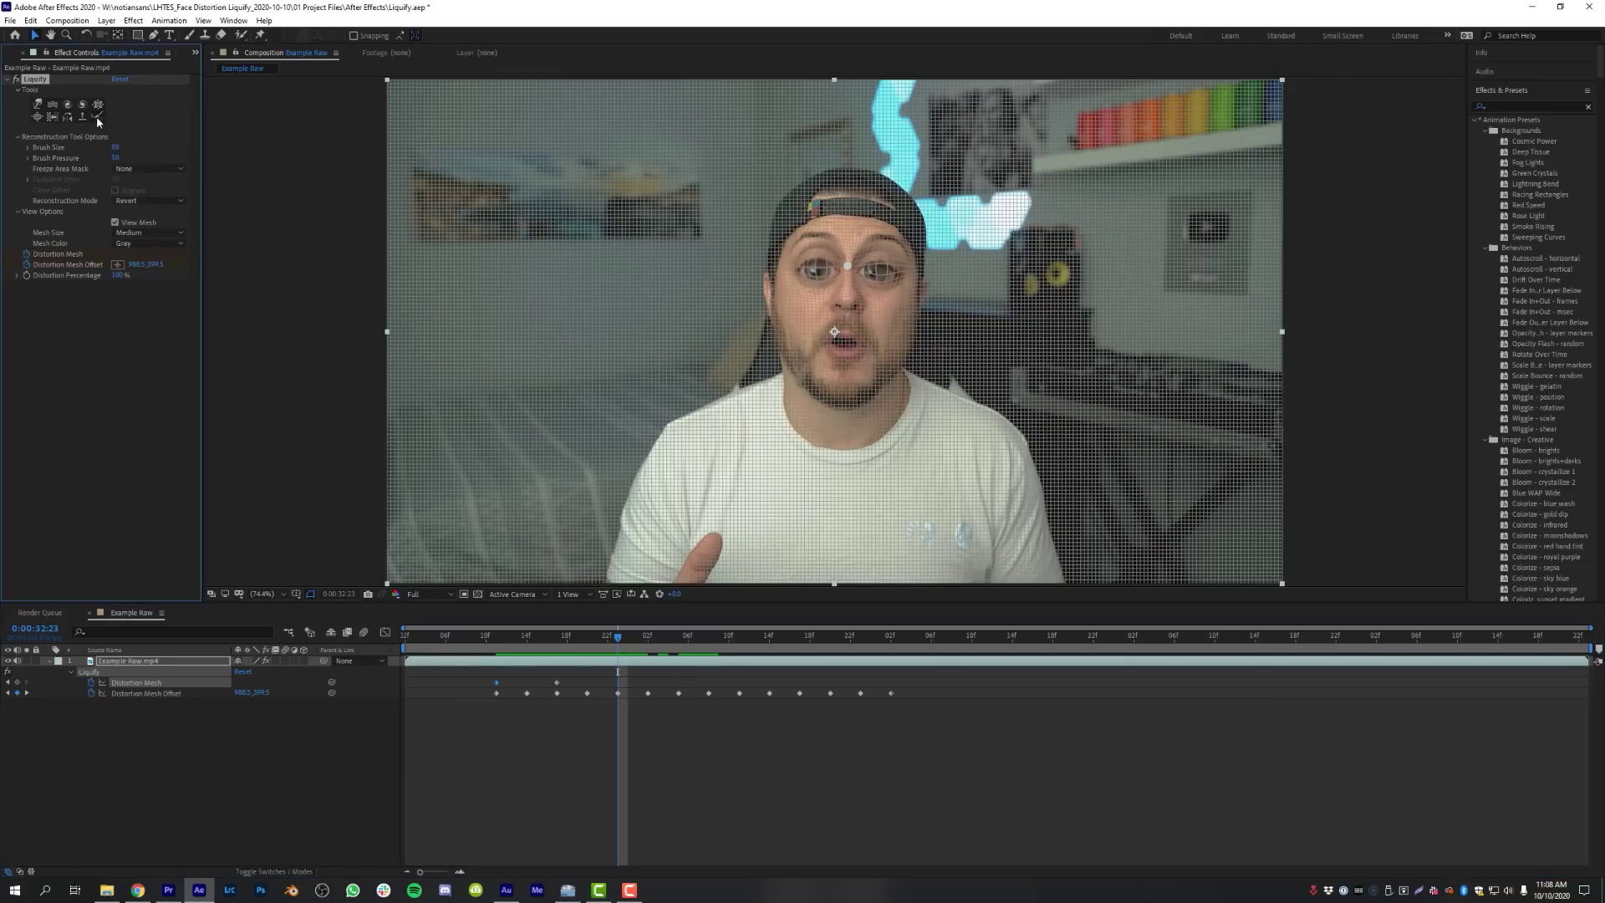
mouse_move(811, 266)
left_mouse_down()
mouse_move(903, 268)
mouse_move(786, 266)
mouse_move(810, 266)
left_mouse_up()
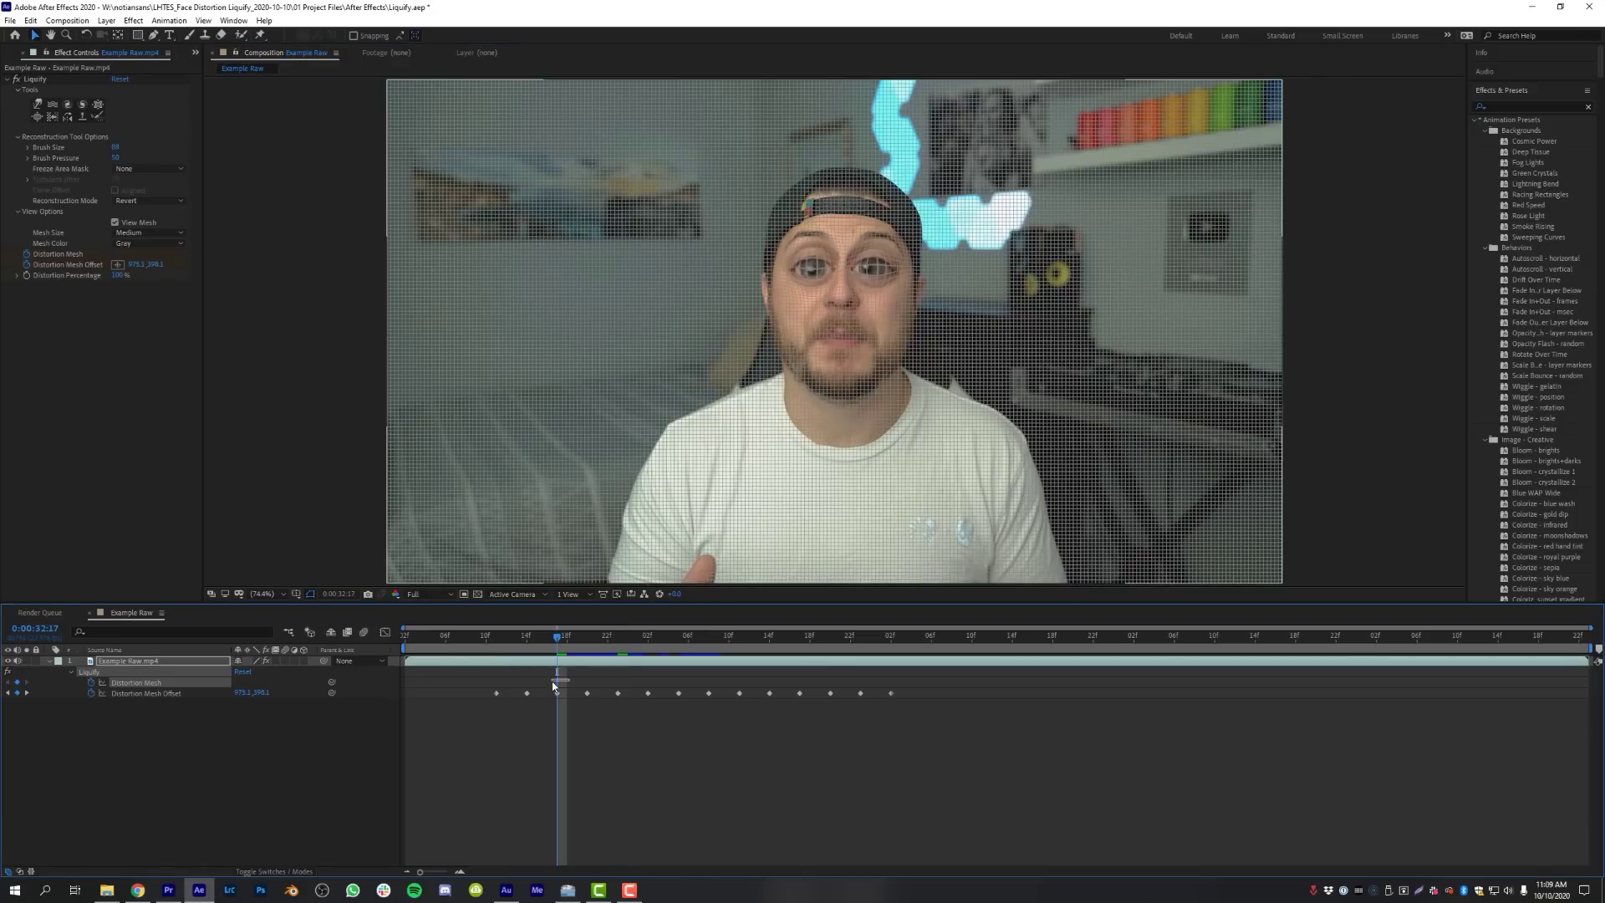
Step: Turn off Distortion Mesh keyframing at 0:00:32:17 and enable Distortion Percentage keyframing at 0:00:32:11
left_click(554, 682)
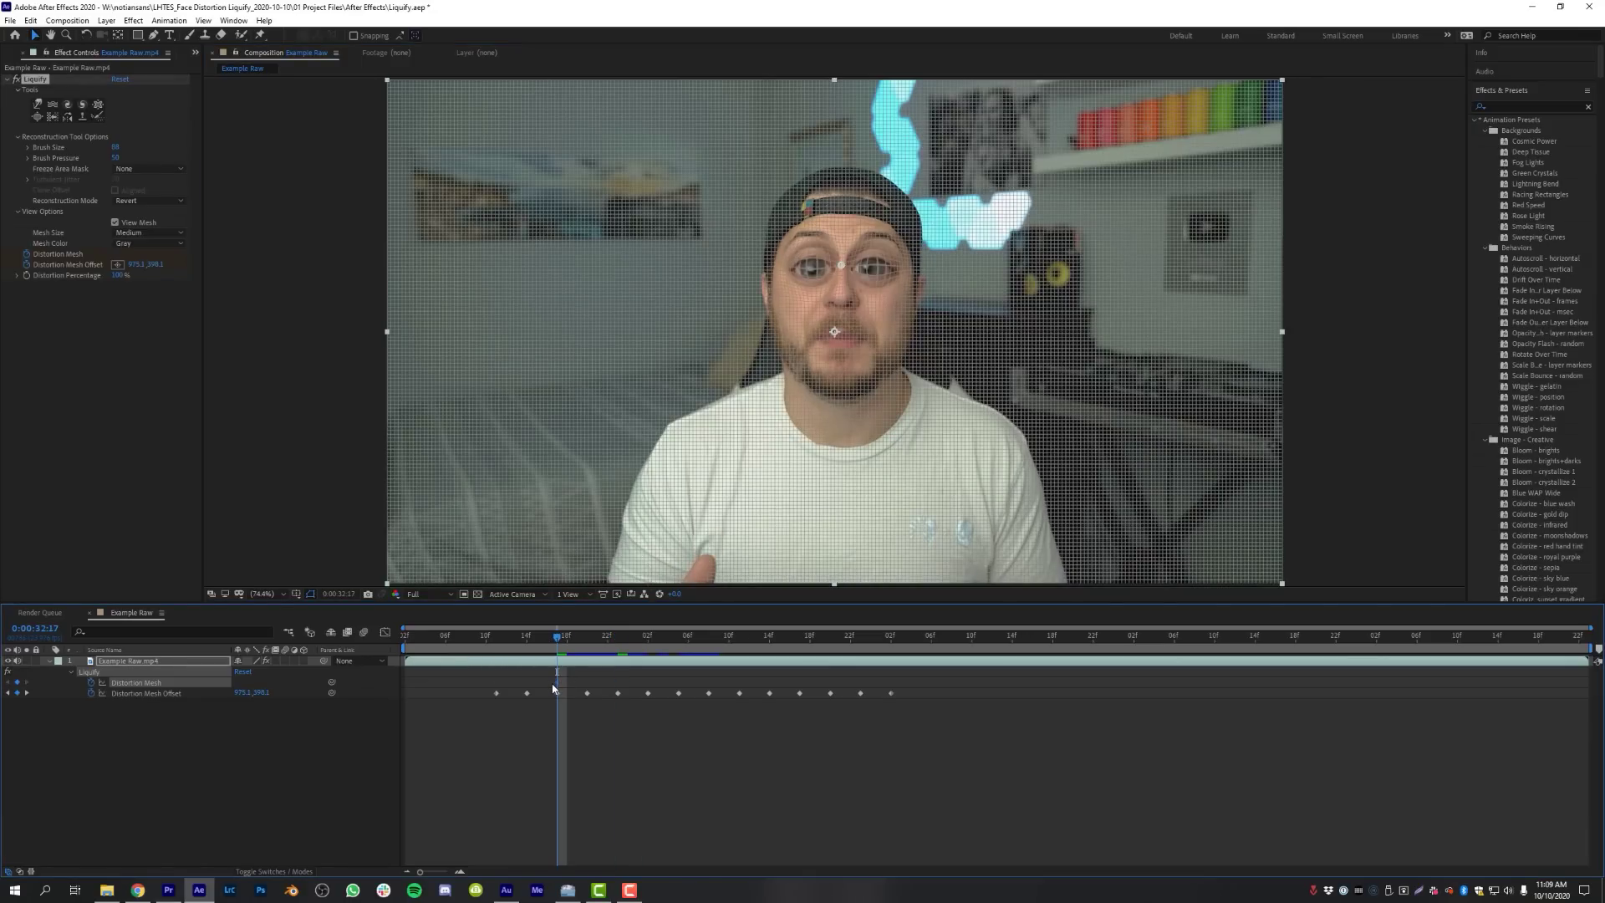
left_click_drag(562, 637, 577, 637)
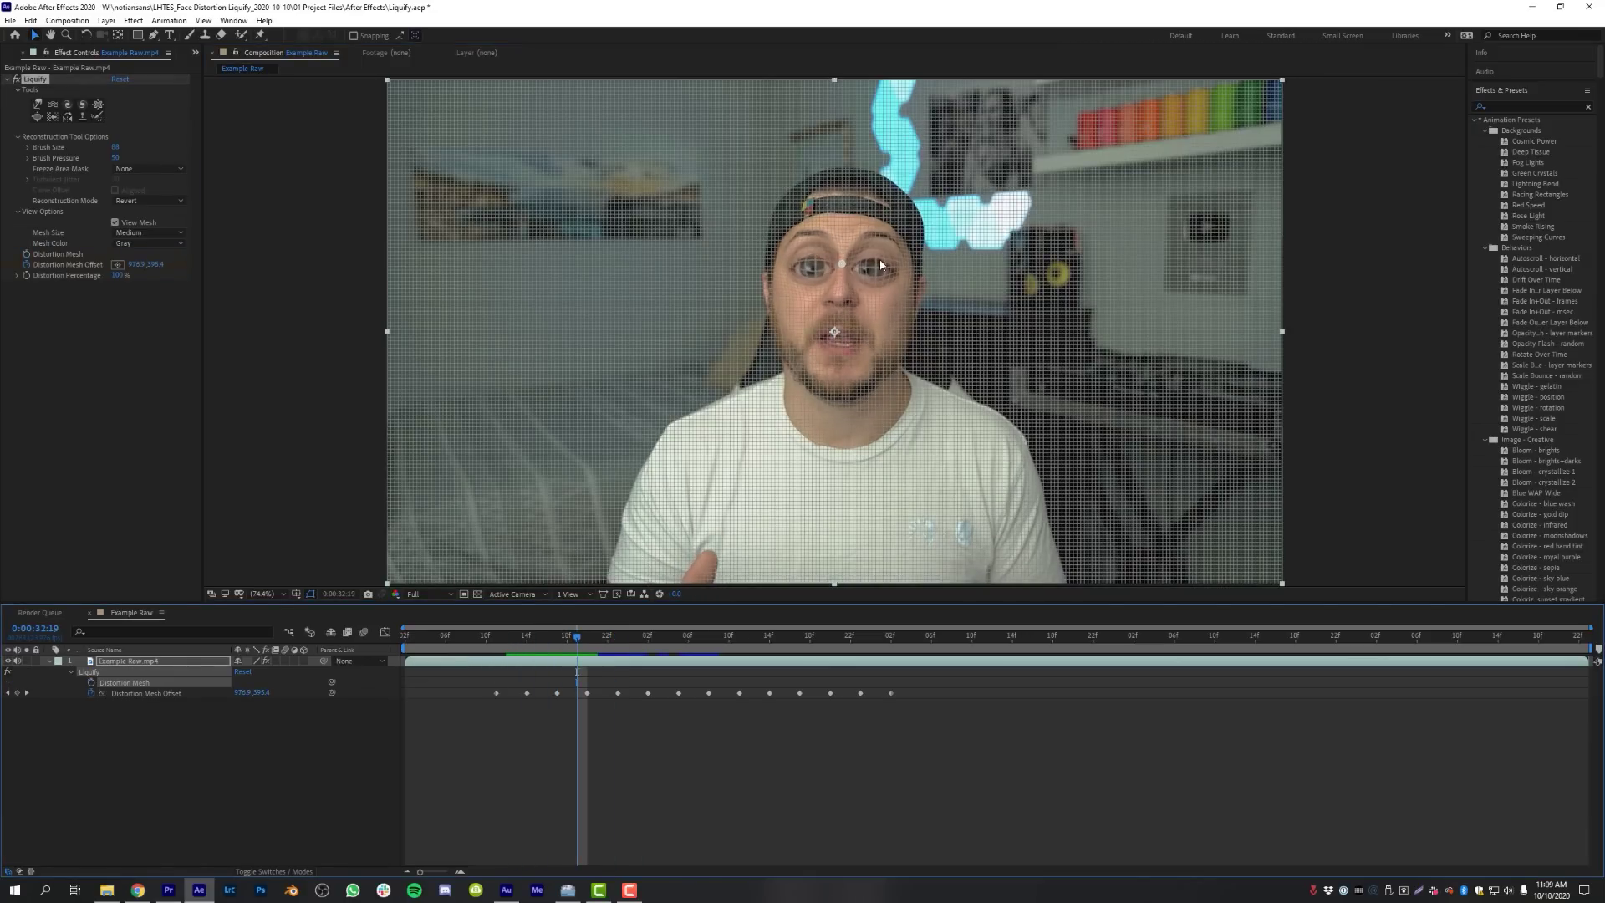
left_click(497, 638)
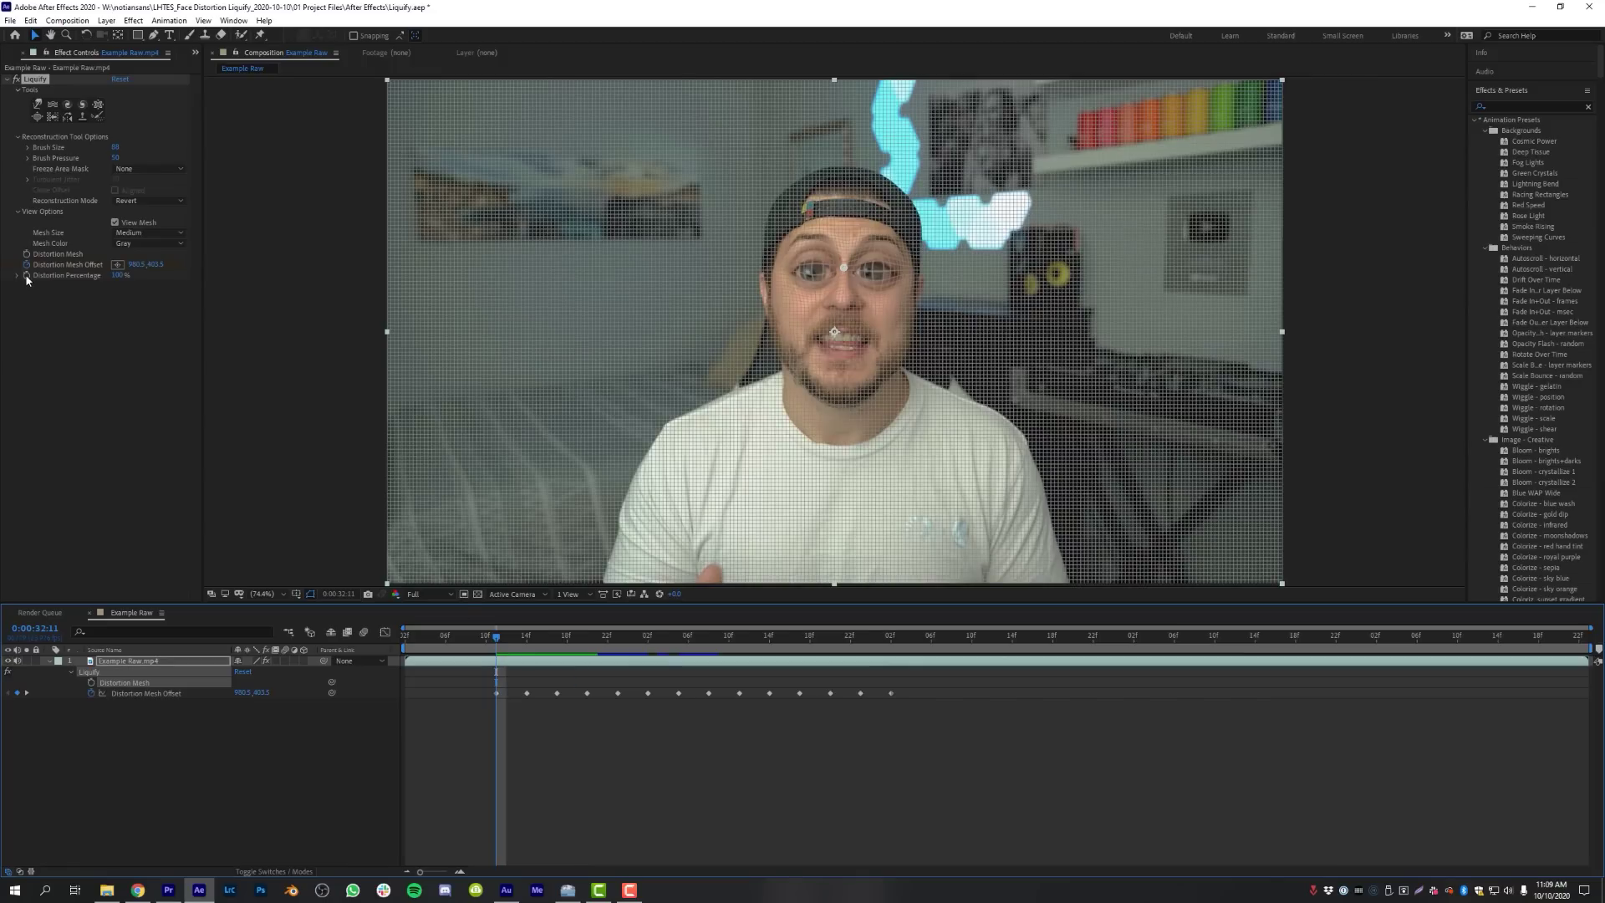
left_click(26, 280)
Step: Add a Distortion Percentage keyframe at 0:00:32:17 and set the one at 0:00:32:11 to 0%
left_click(556, 637)
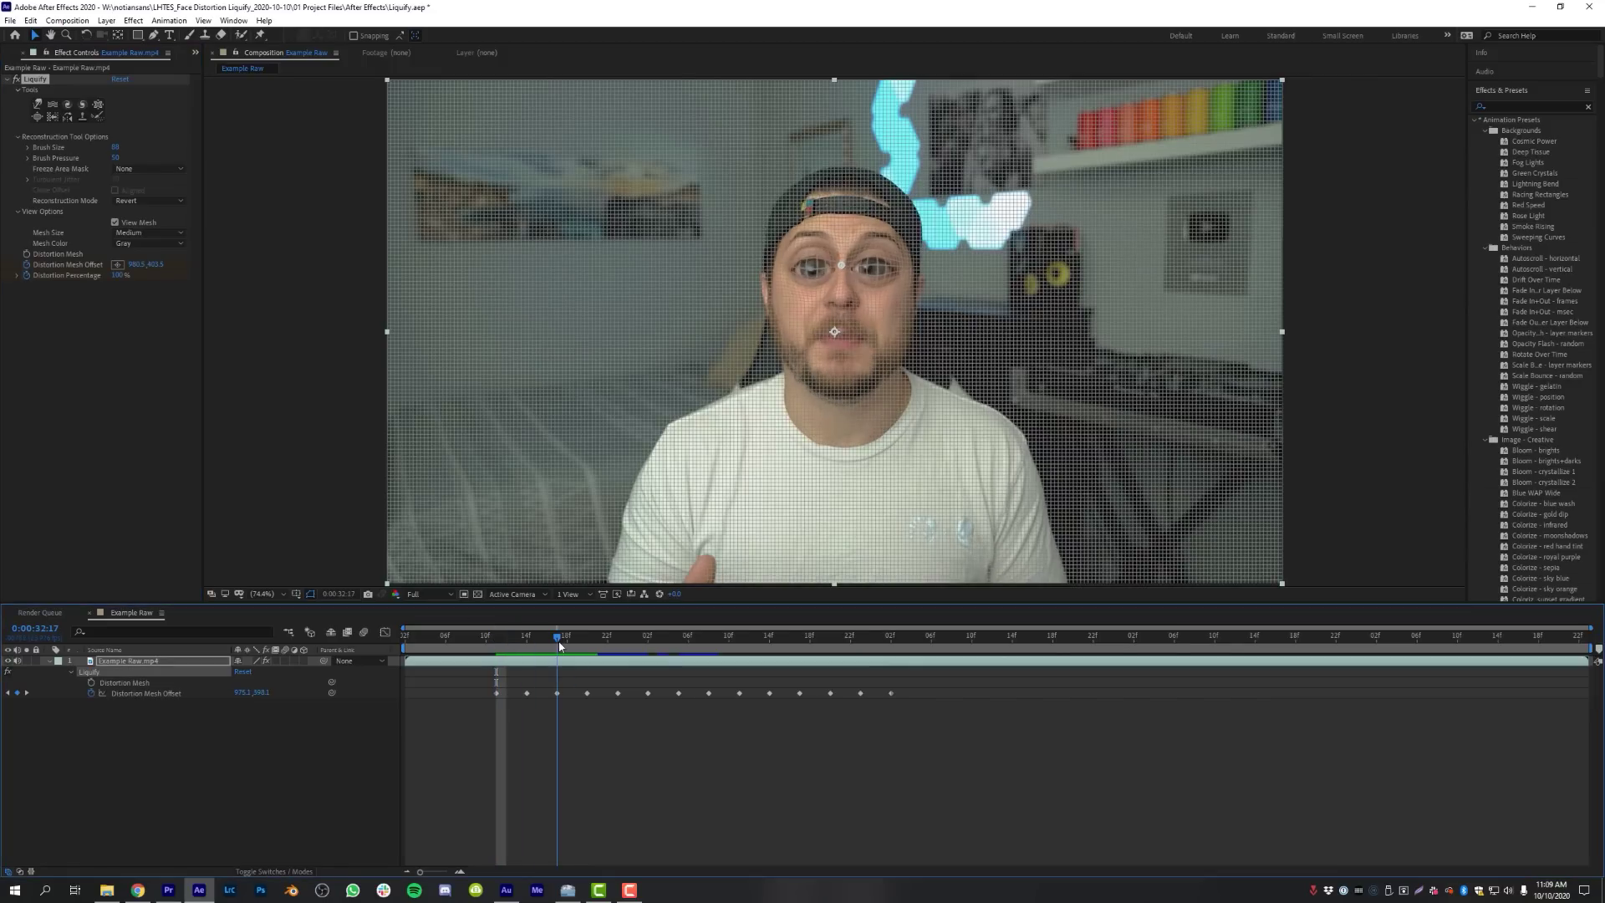
key("u")
key("u")
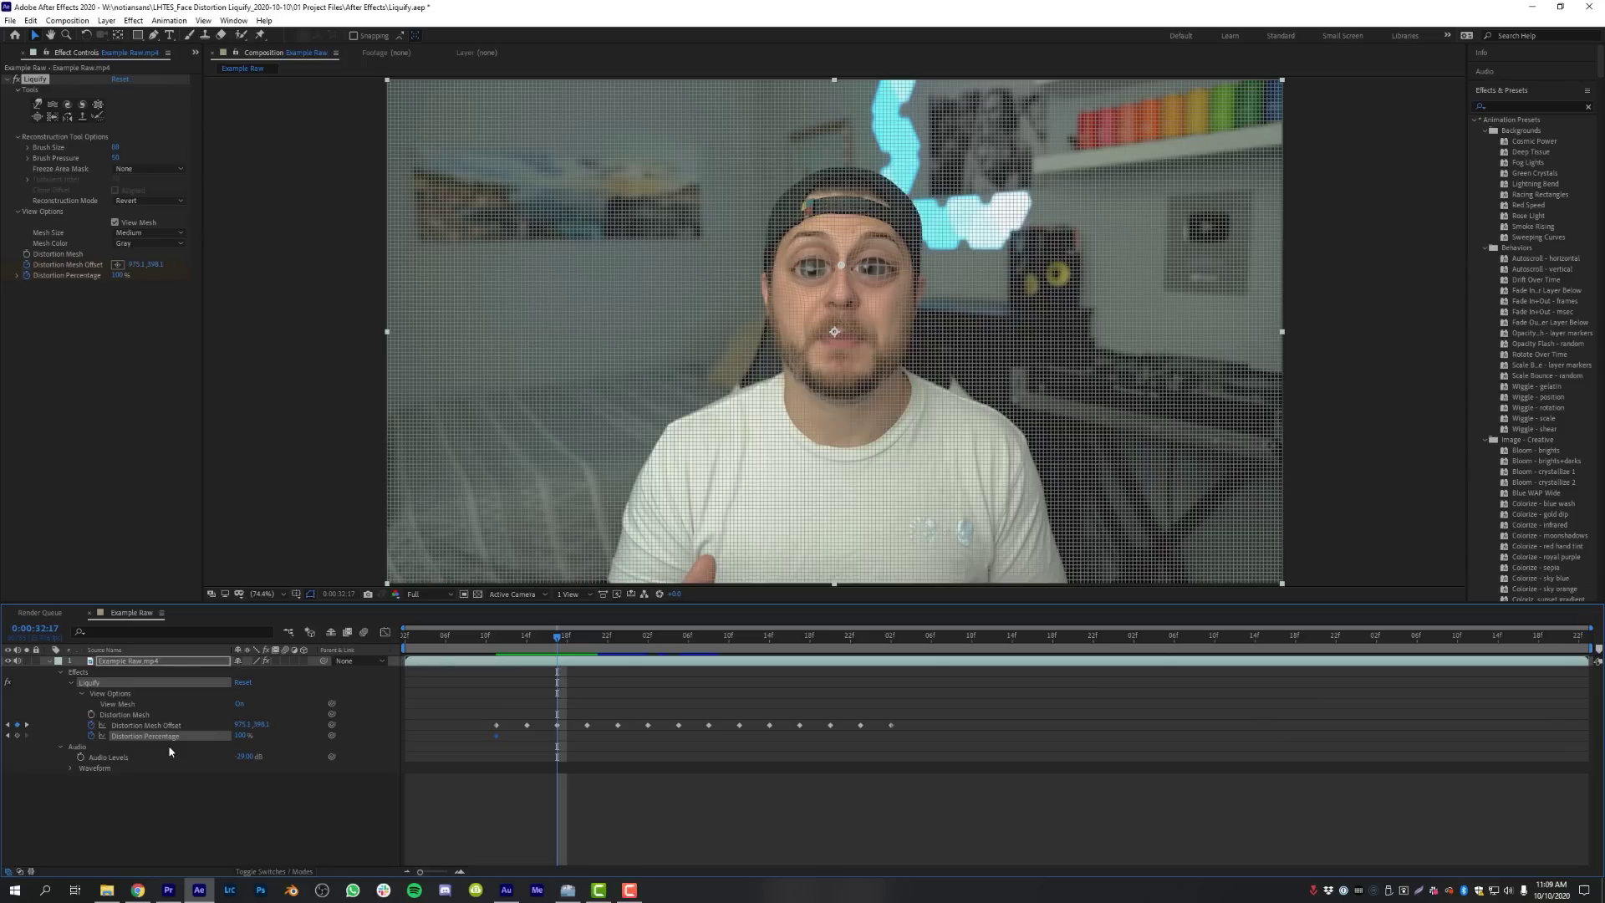
left_click(8, 735)
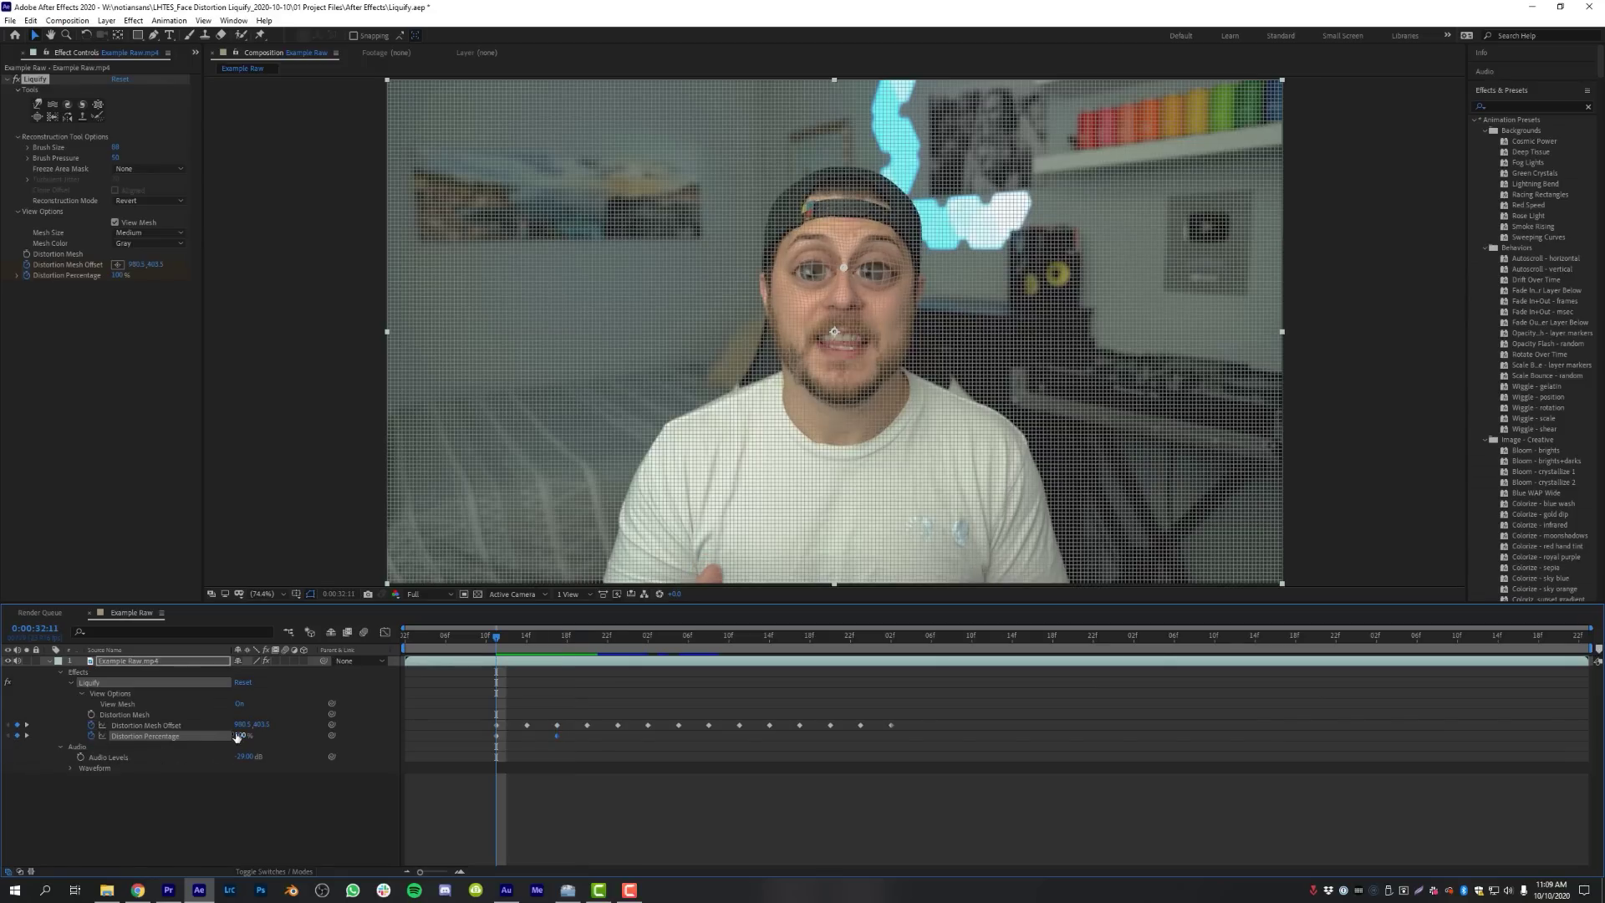
type("0")
key("Return")
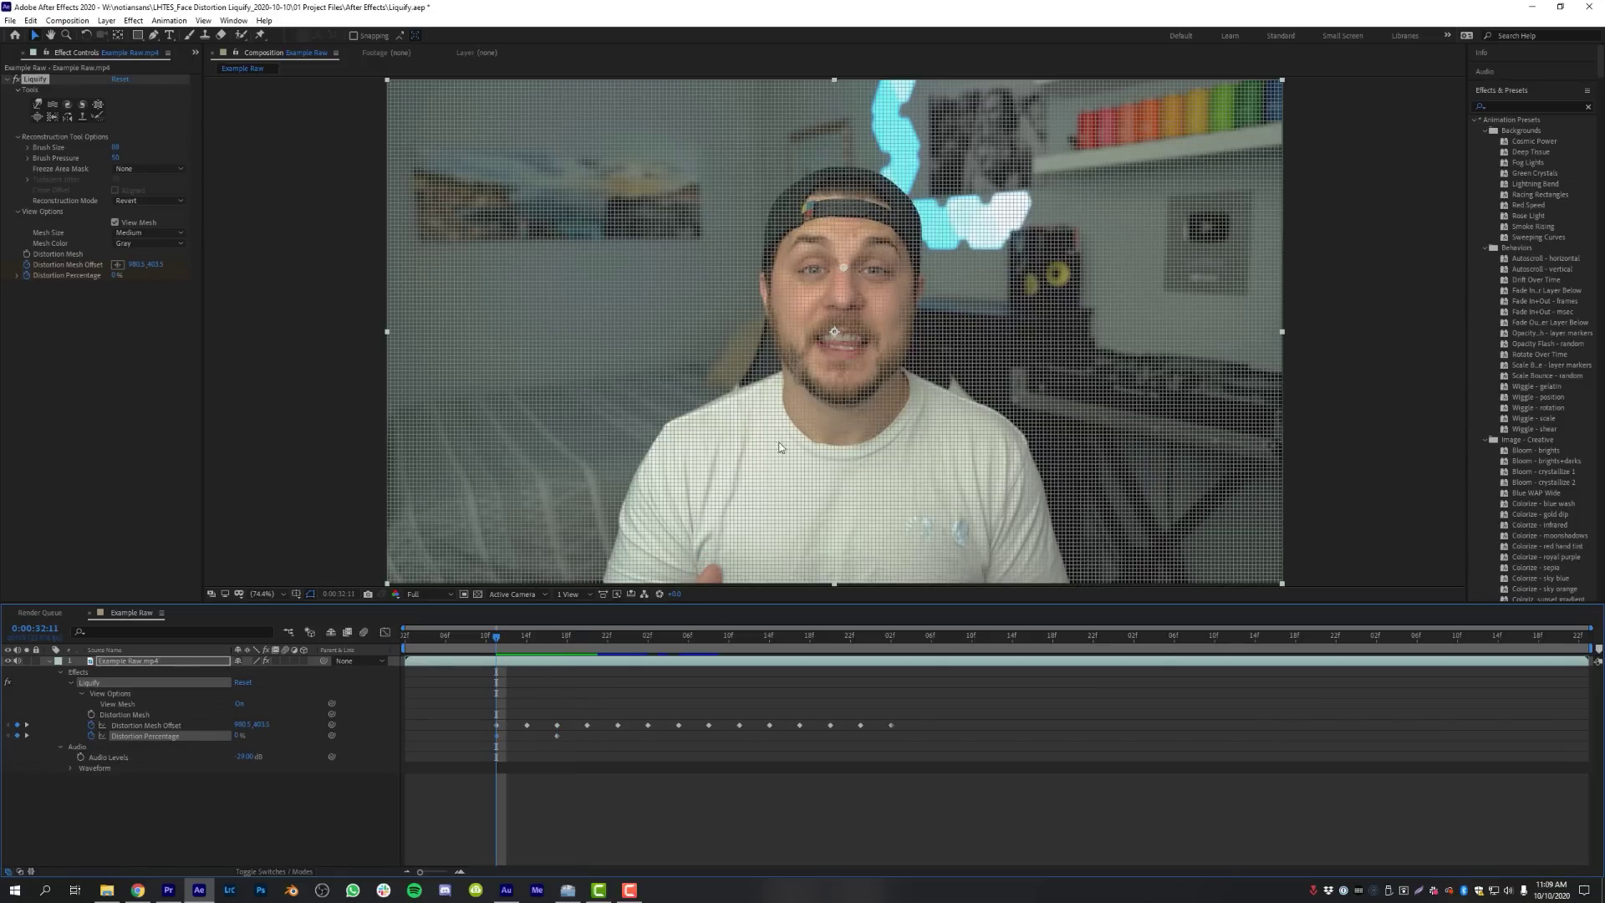
Step: Raise the Distortion Percentage above 100% at 0:00:32:17 to exaggerate the bloated eyes, and turn off the mesh view
left_click_drag(496, 646, 555, 646)
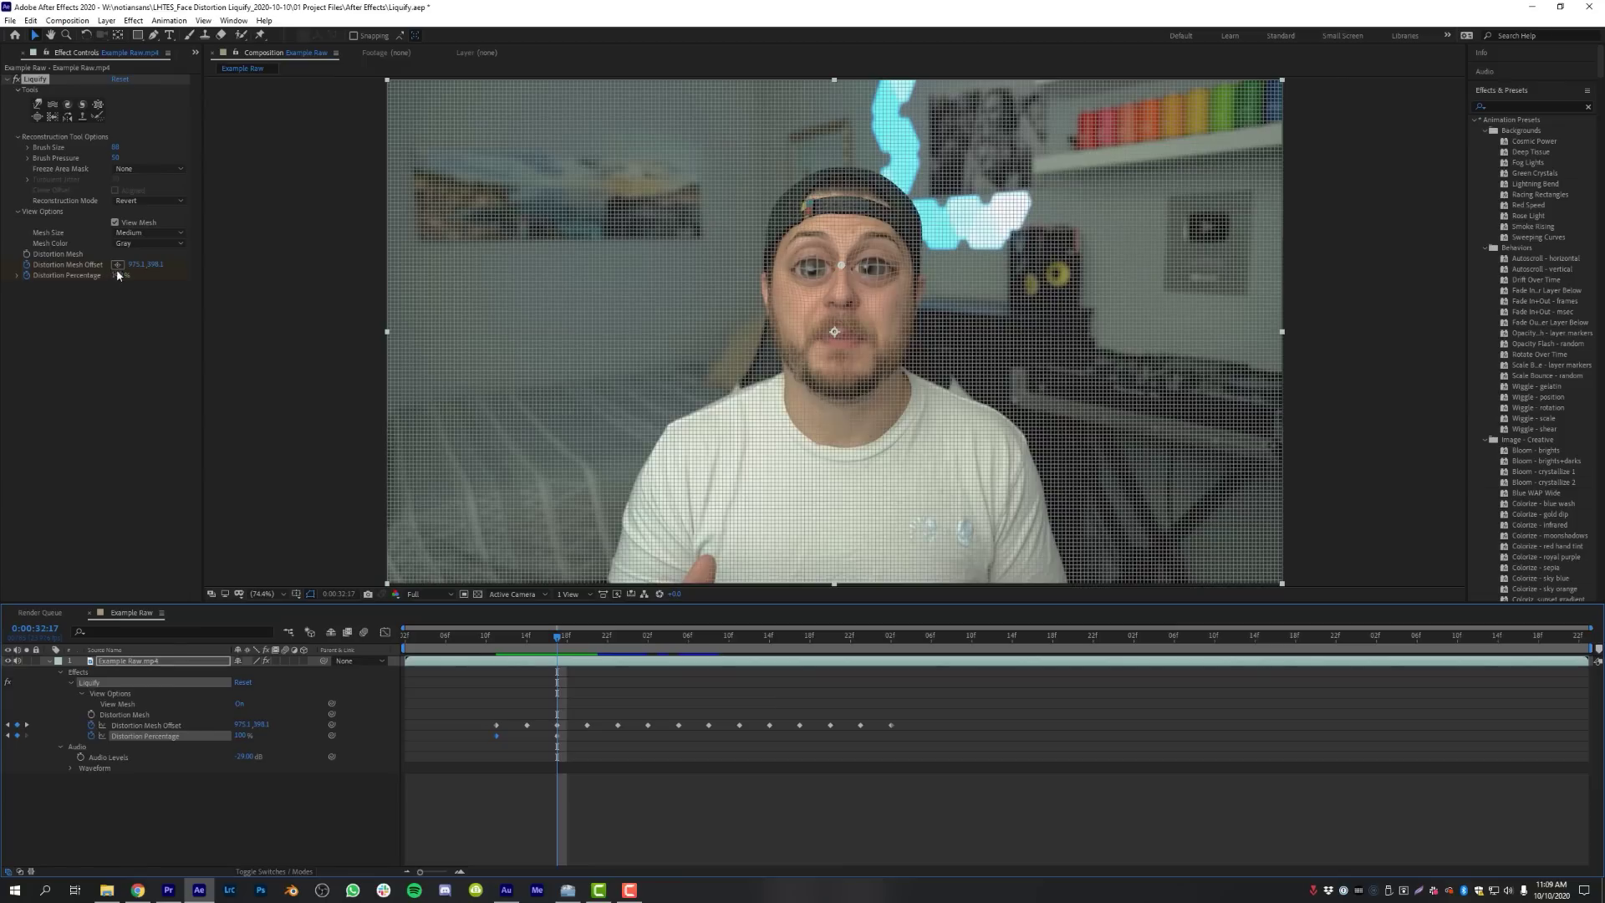
left_click_drag(118, 275, 296, 269)
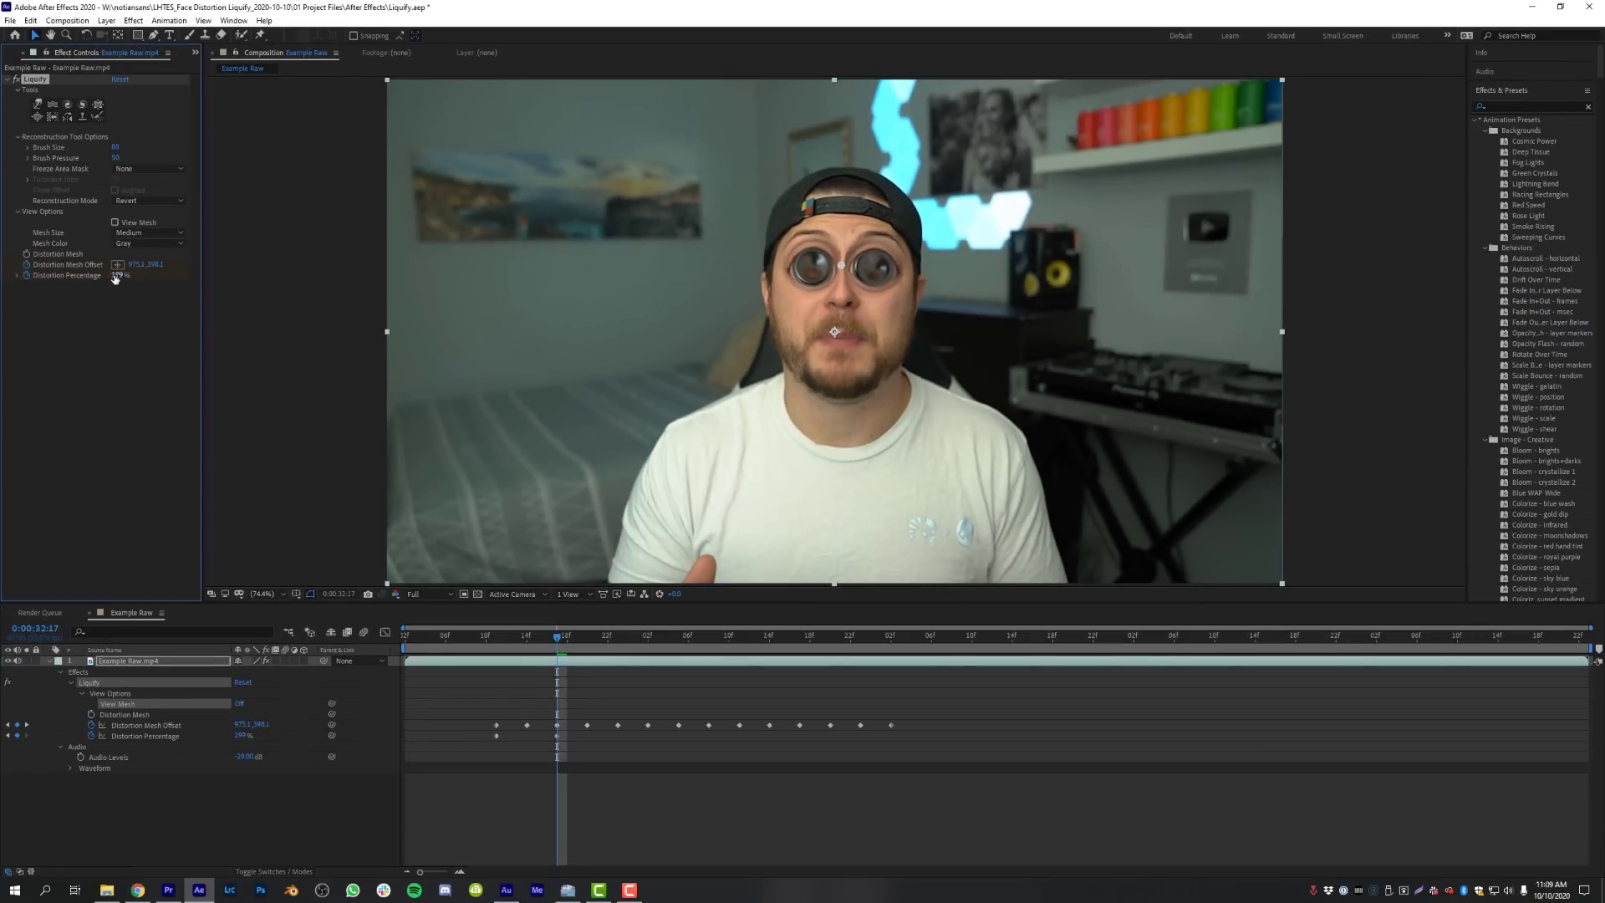
Step: Reduce the Distortion Percentage at 0:00:32:17 to a milder eye bloat and play the animation back from 0:00:32:11
left_click_drag(118, 275, 311, 297)
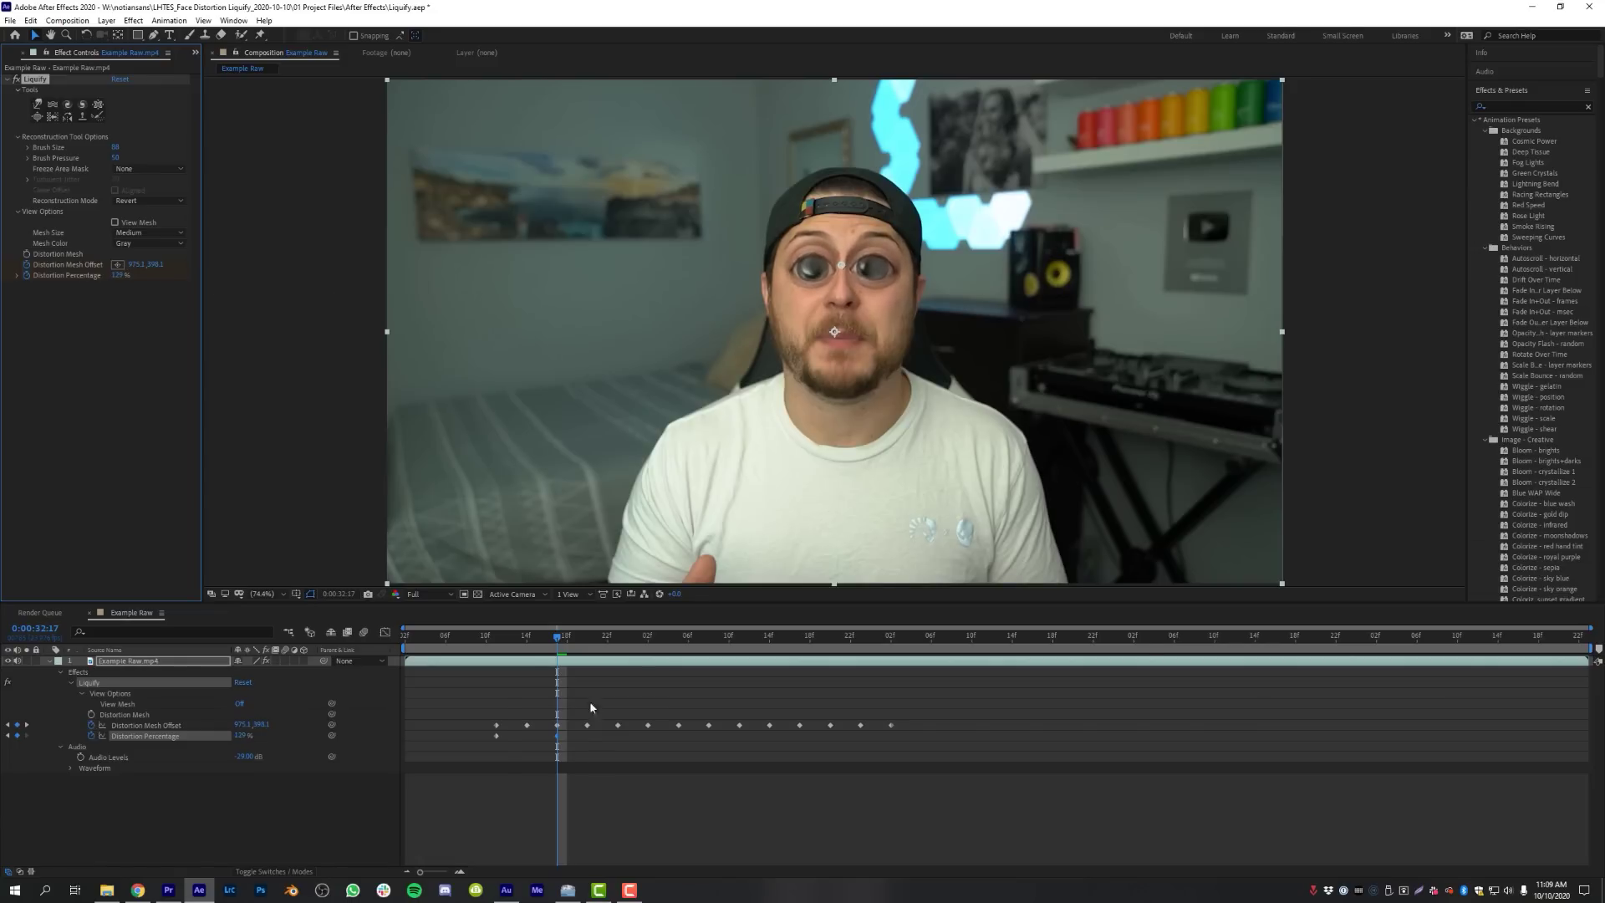
left_click_drag(557, 637, 497, 642)
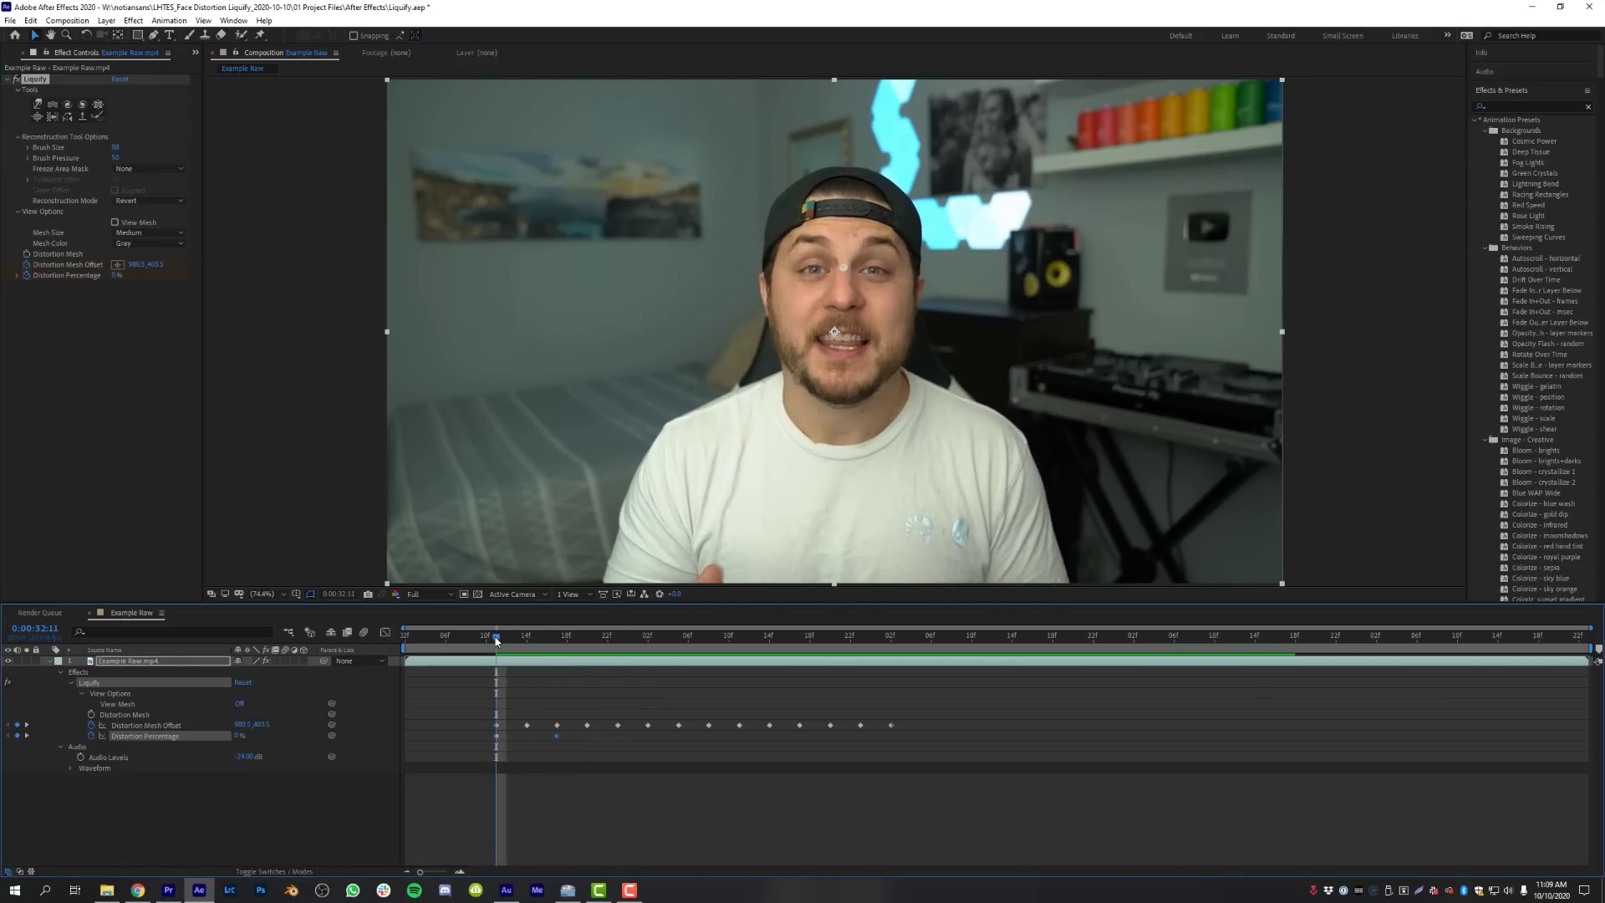
key("space")
key("space")
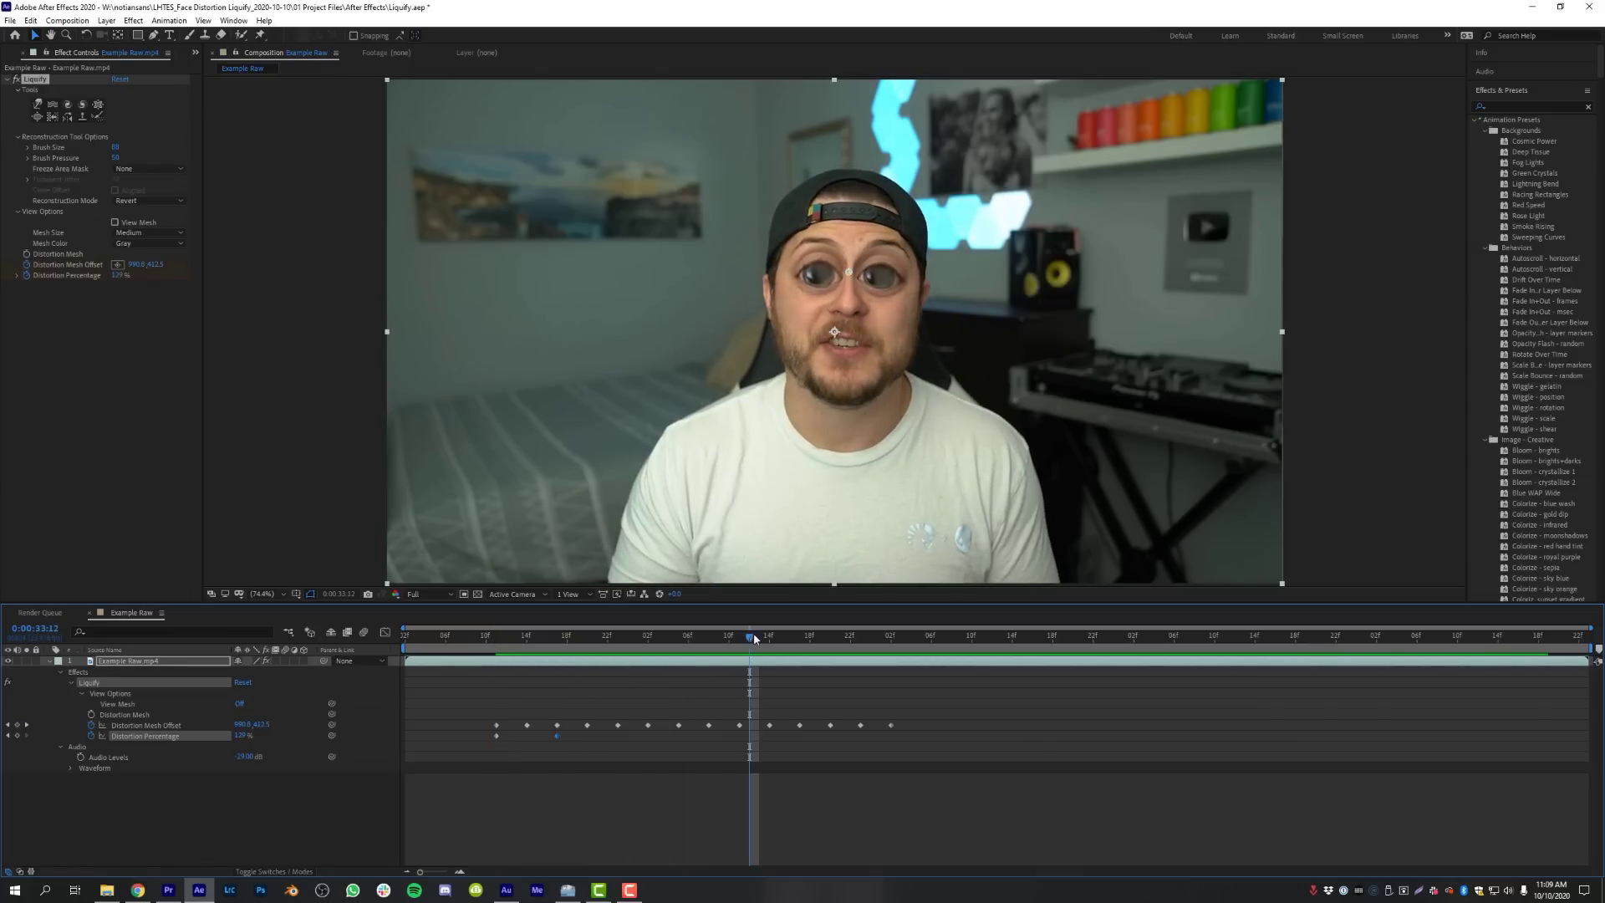
Step: Add a holding Distortion Percentage keyframe at 0:00:33:11 and one of 0% at 0:00:33:17, and preview the eyes' animation
left_click_drag(753, 636, 739, 636)
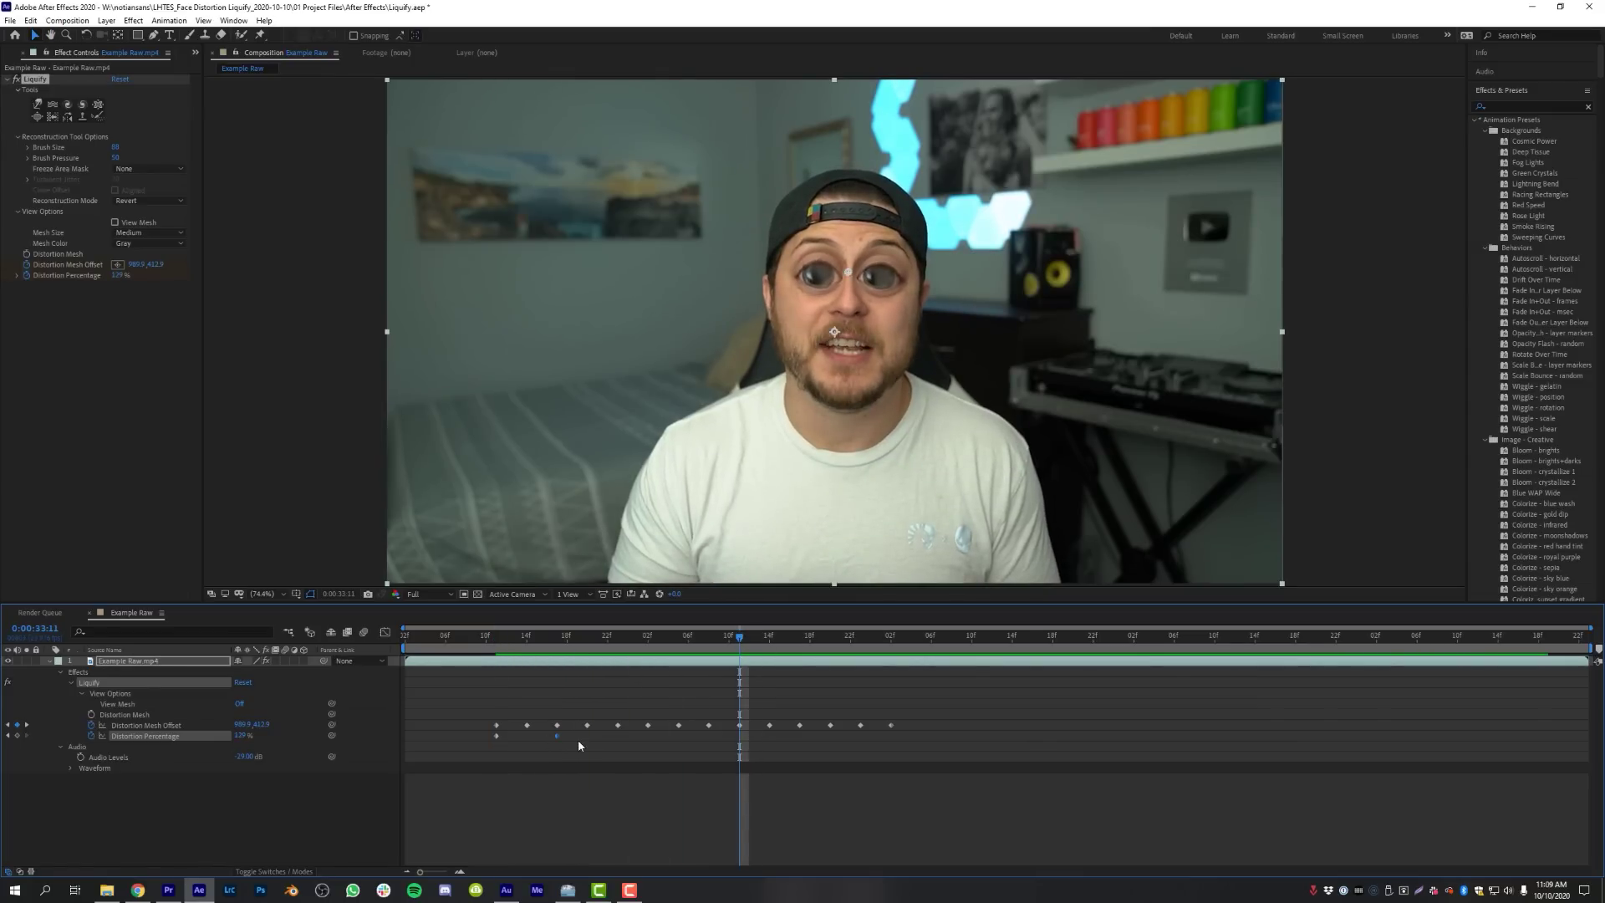
left_click(799, 637)
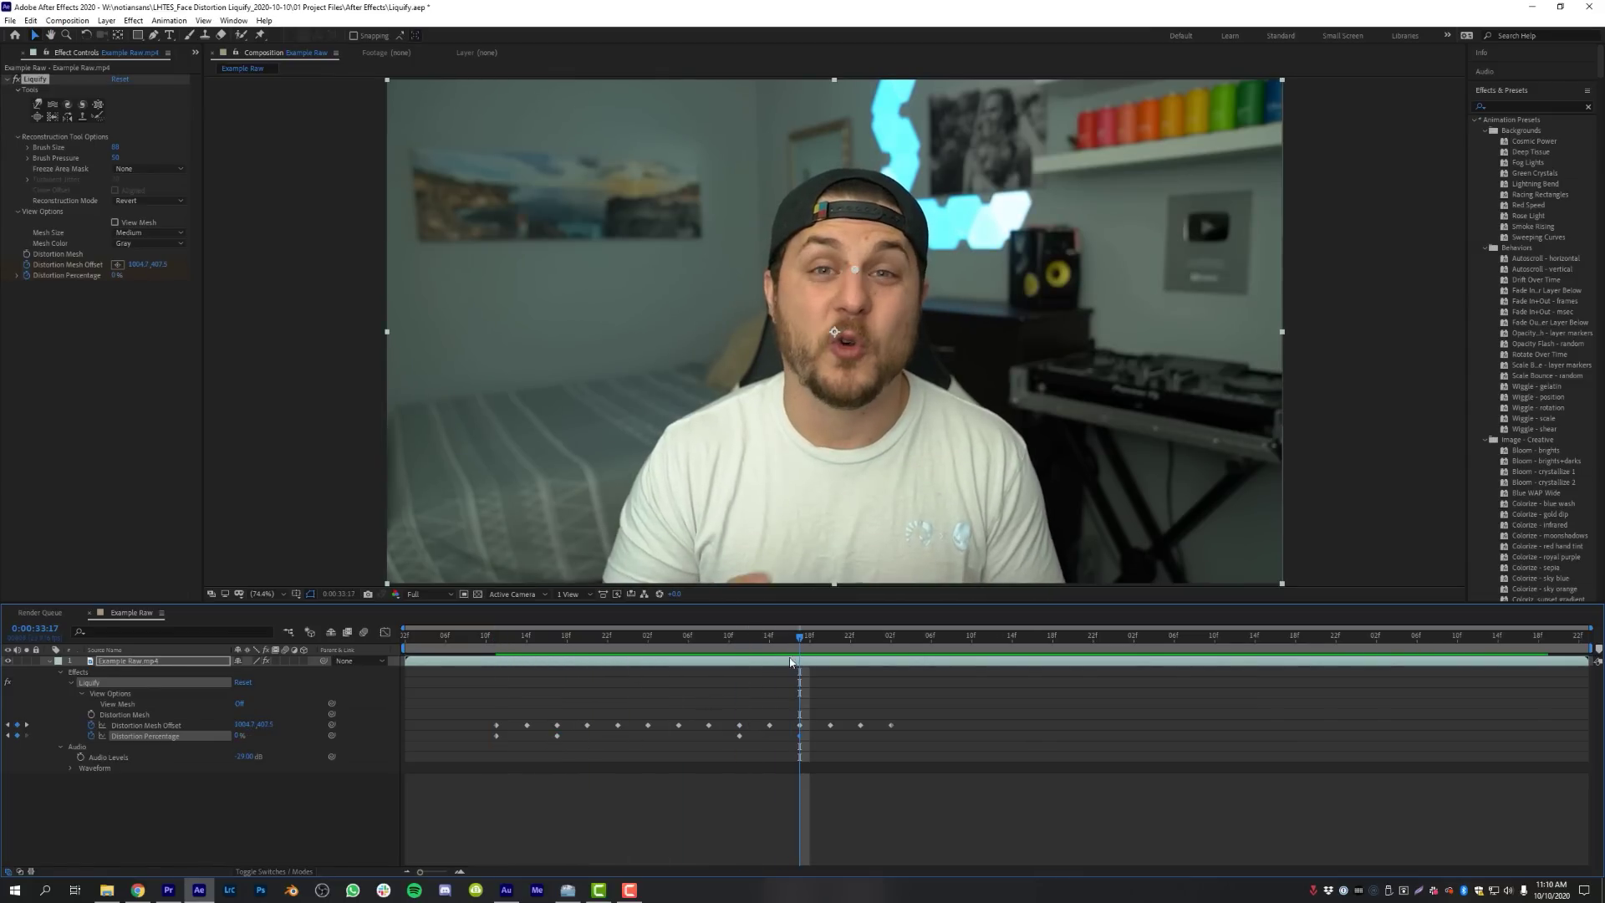
left_click_drag(796, 641, 557, 648)
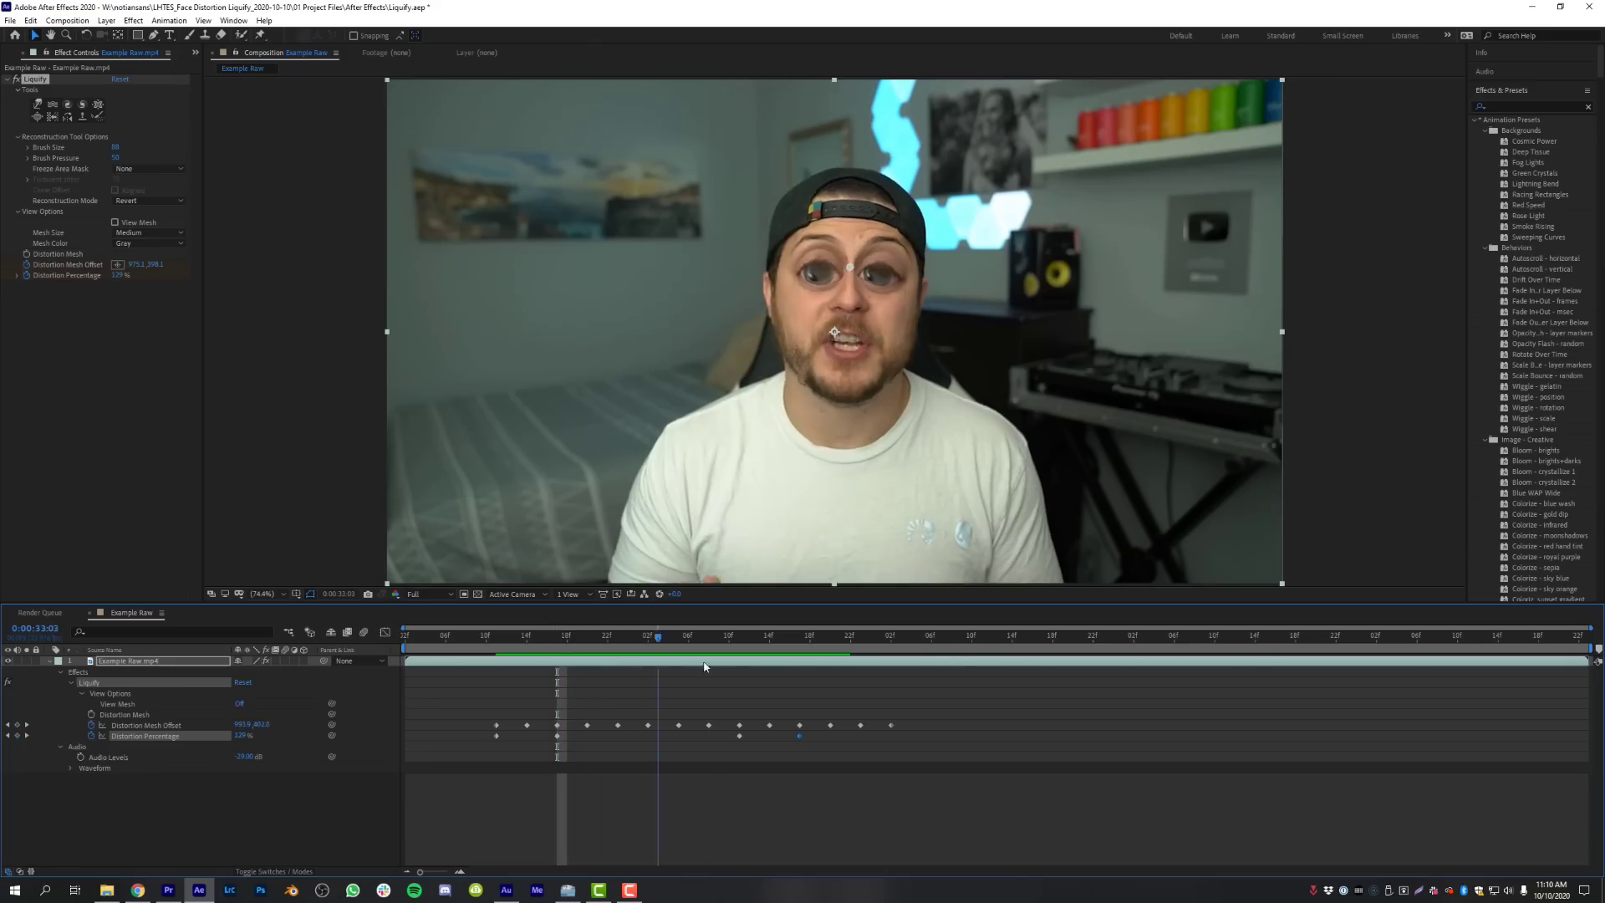
left_click_drag(704, 667, 502, 664)
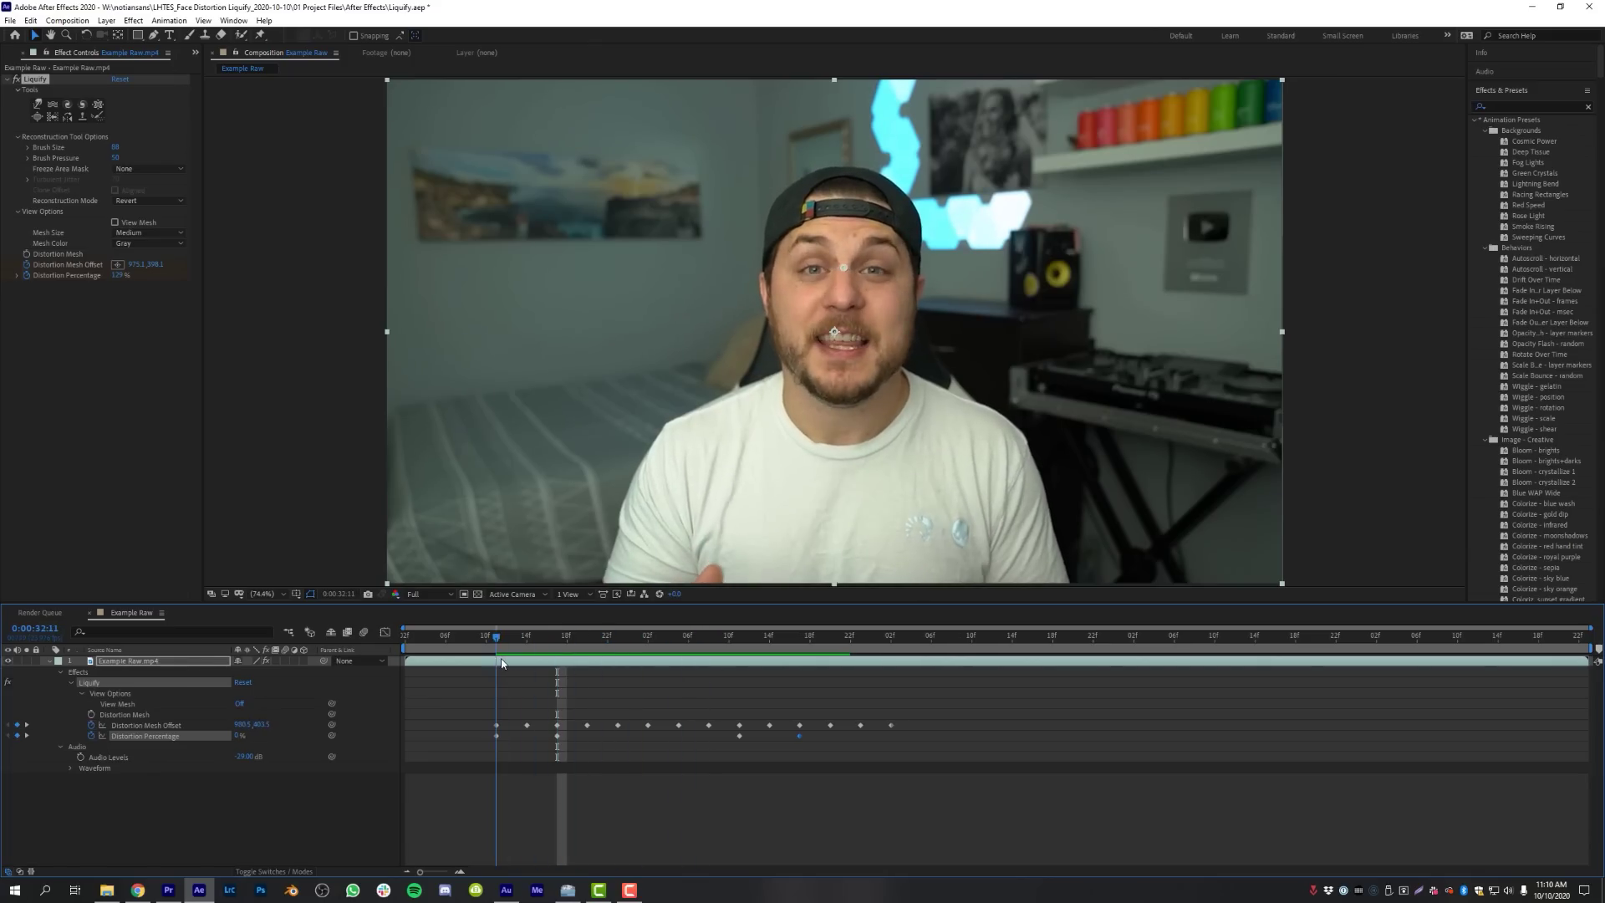
Step: Delete all the Distortion Percentage keyframes and choose the Pucker tool at 0:00:32:20
left_click_drag(814, 736, 478, 746)
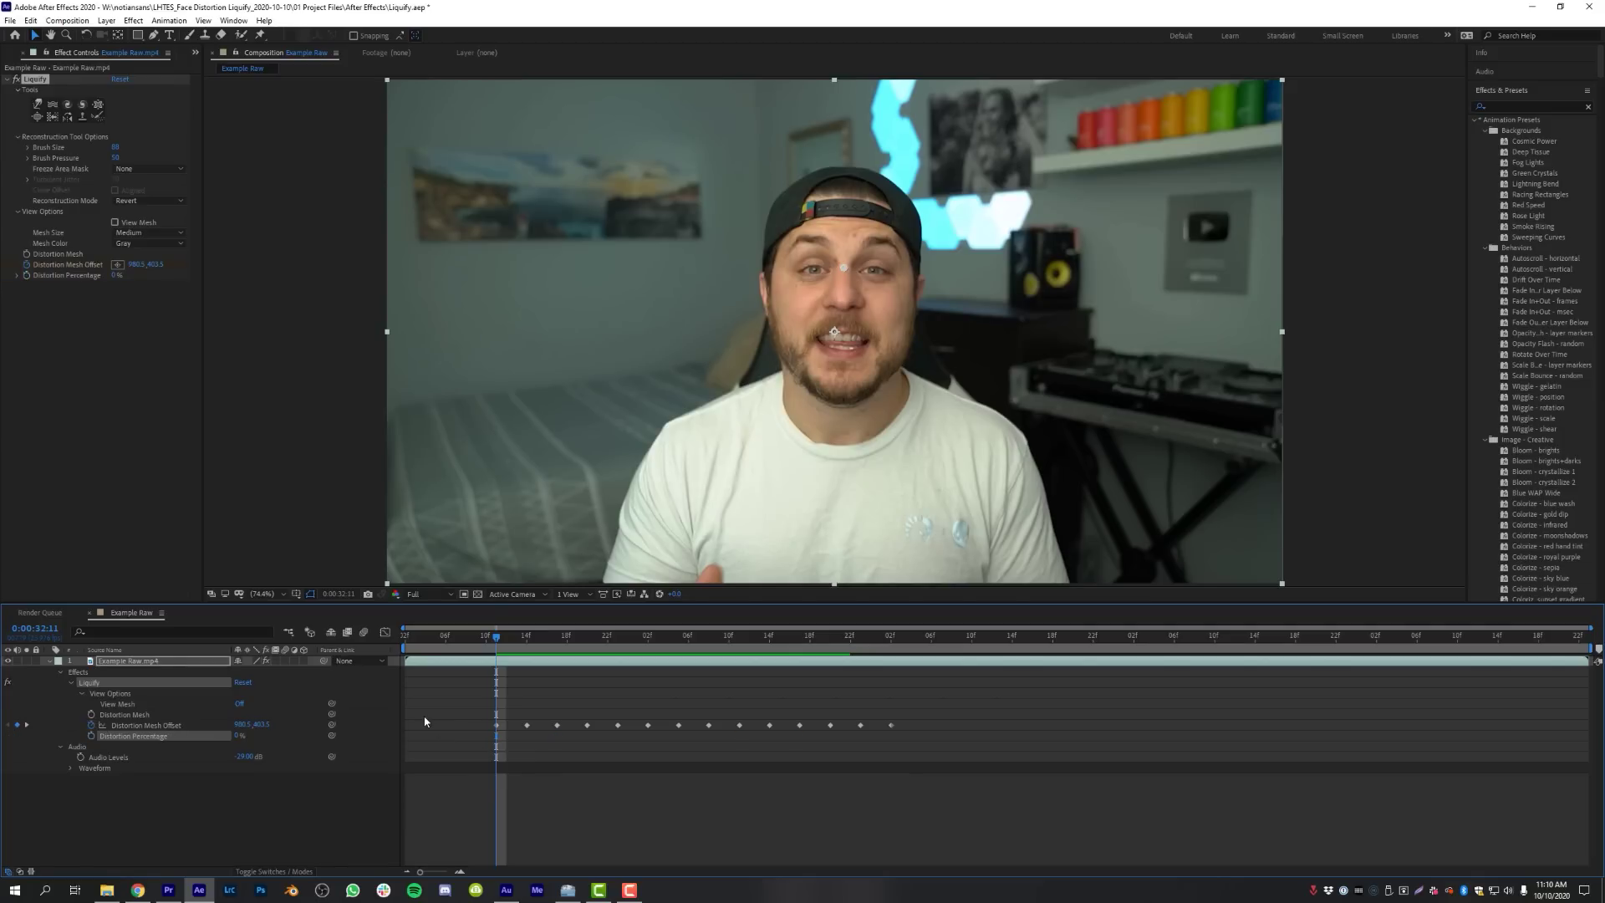
left_click_drag(505, 660, 593, 661)
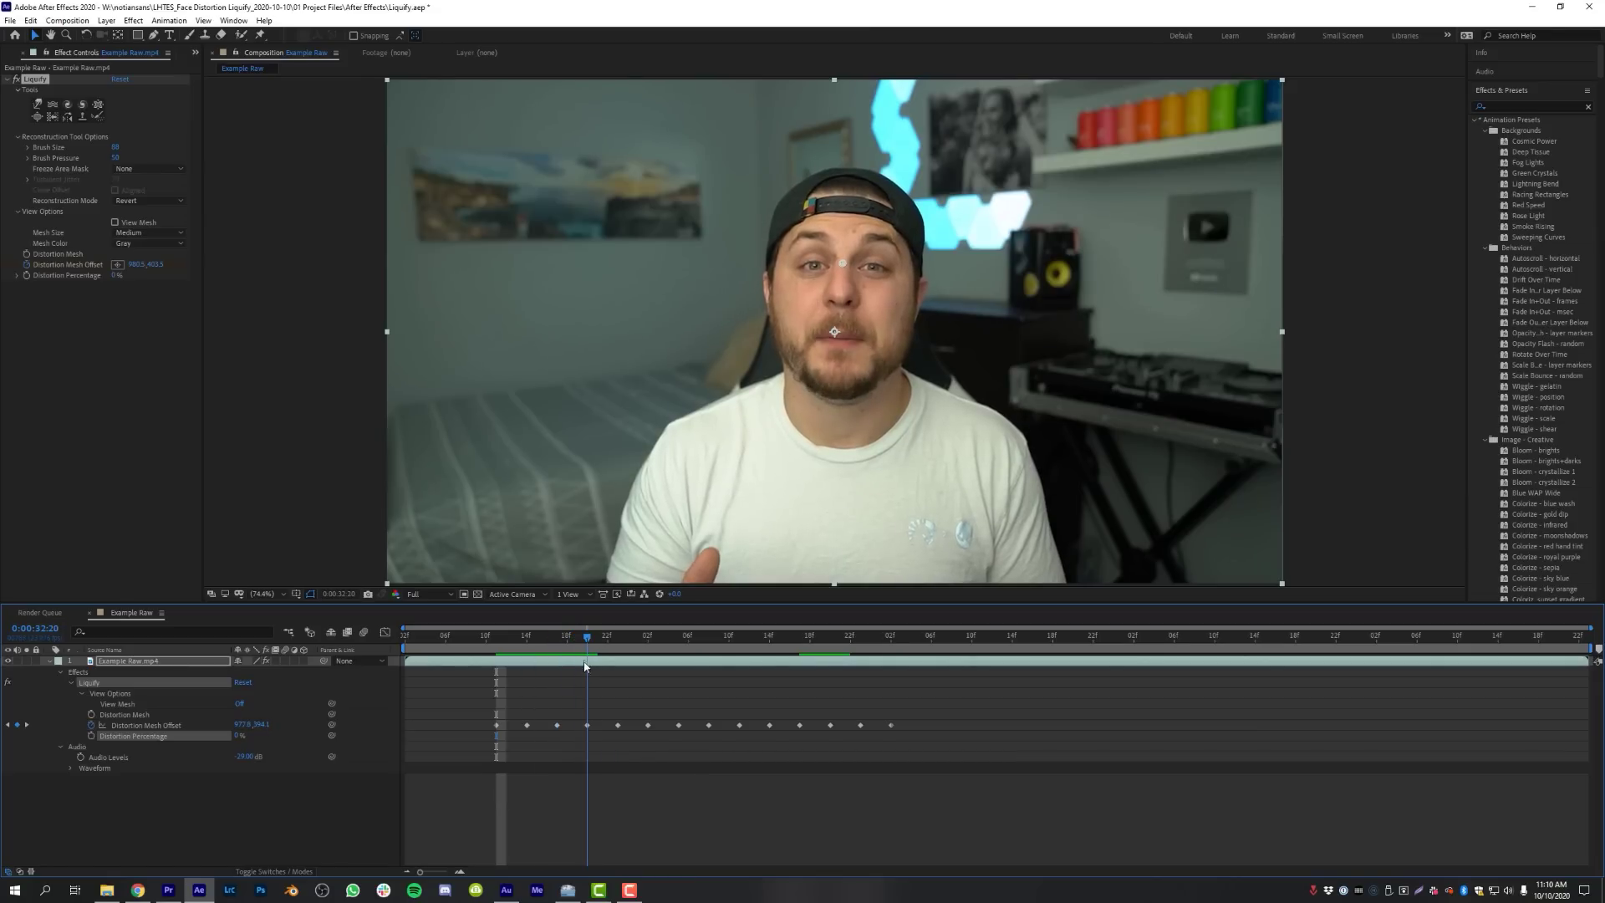
left_click(98, 106)
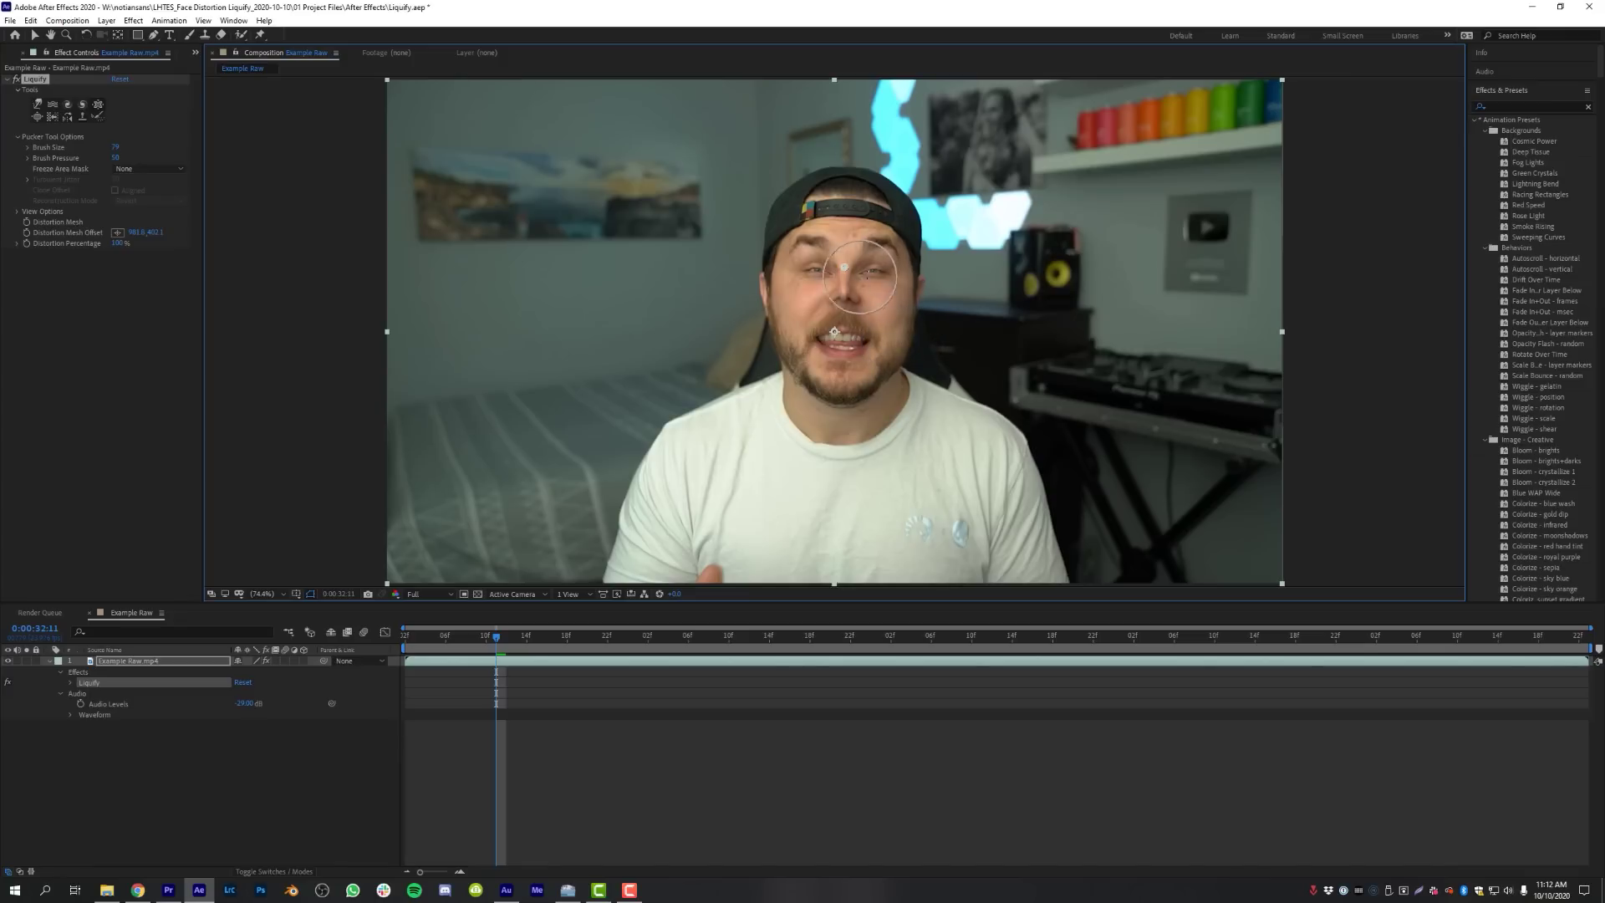
Step: Undo the pucker strokes on both eyes
key("ctrl+z")
key("ctrl+z")
key("ctrl+z")
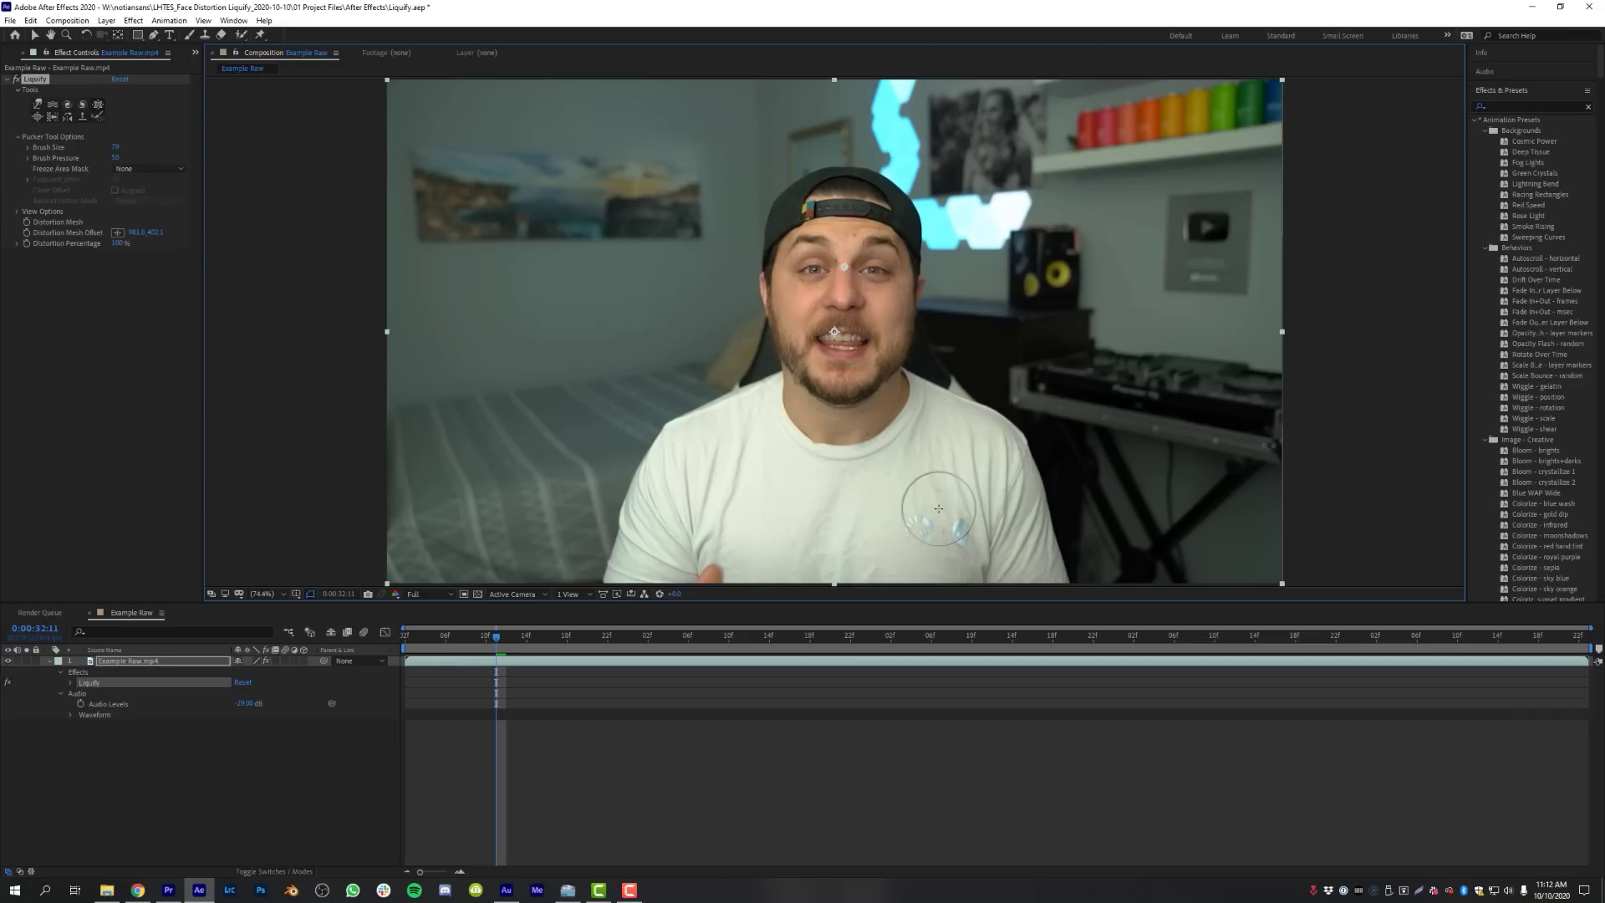
Step: Place the Distortion Mesh Offset point on the mouth at 0:00:35:11 and enable its keyframing
left_click_drag(1003, 635, 1162, 648)
key("space")
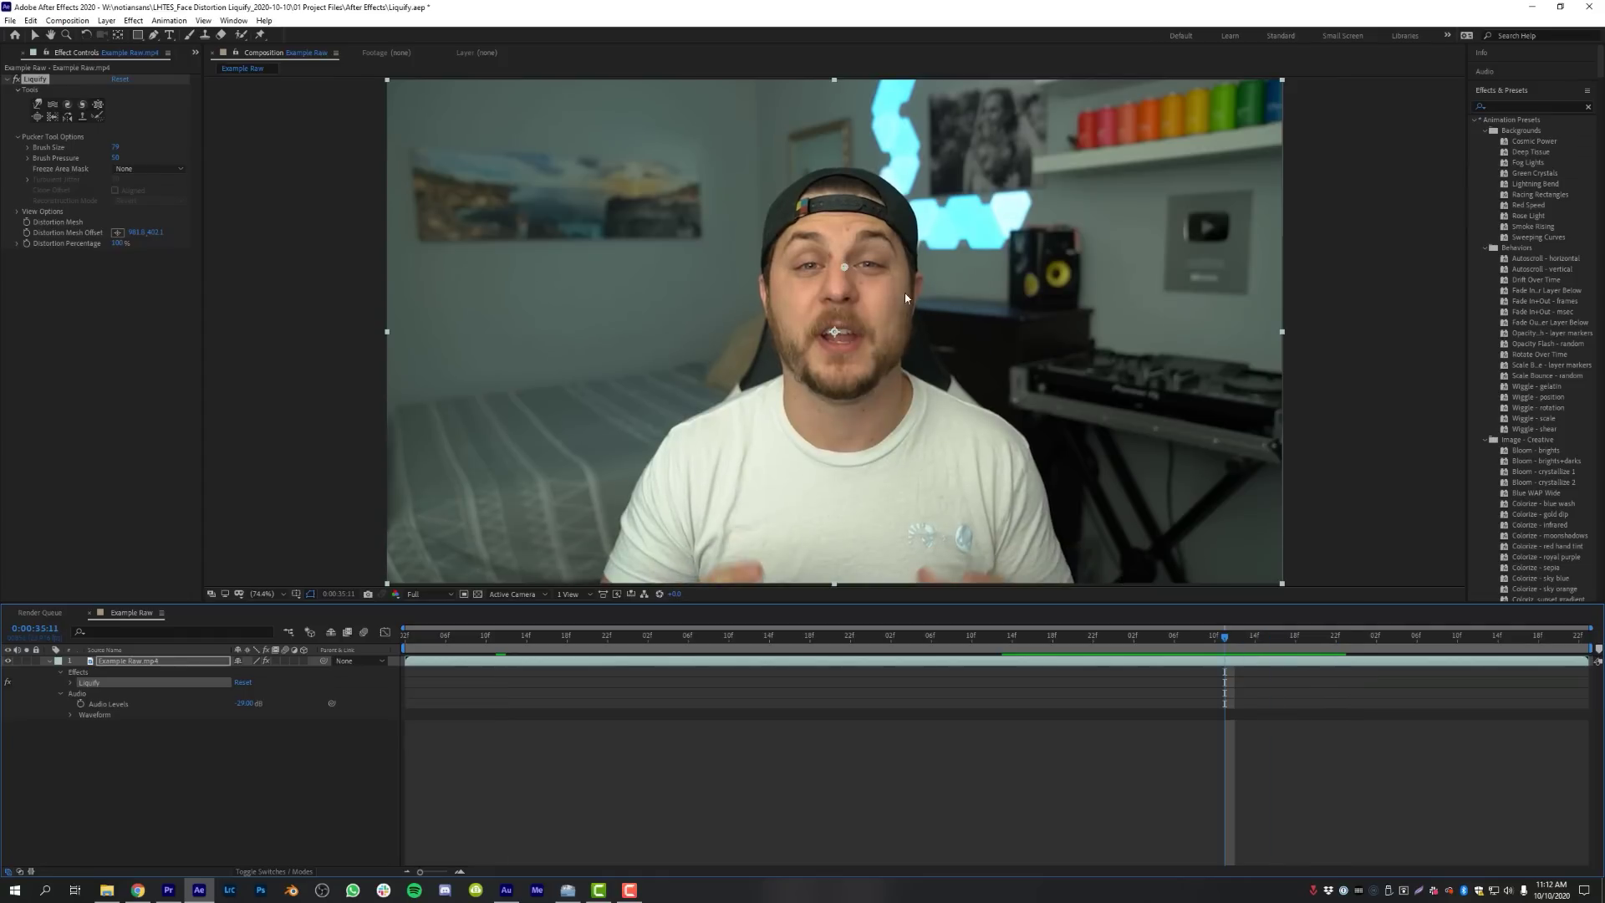
left_click_drag(846, 267, 842, 344)
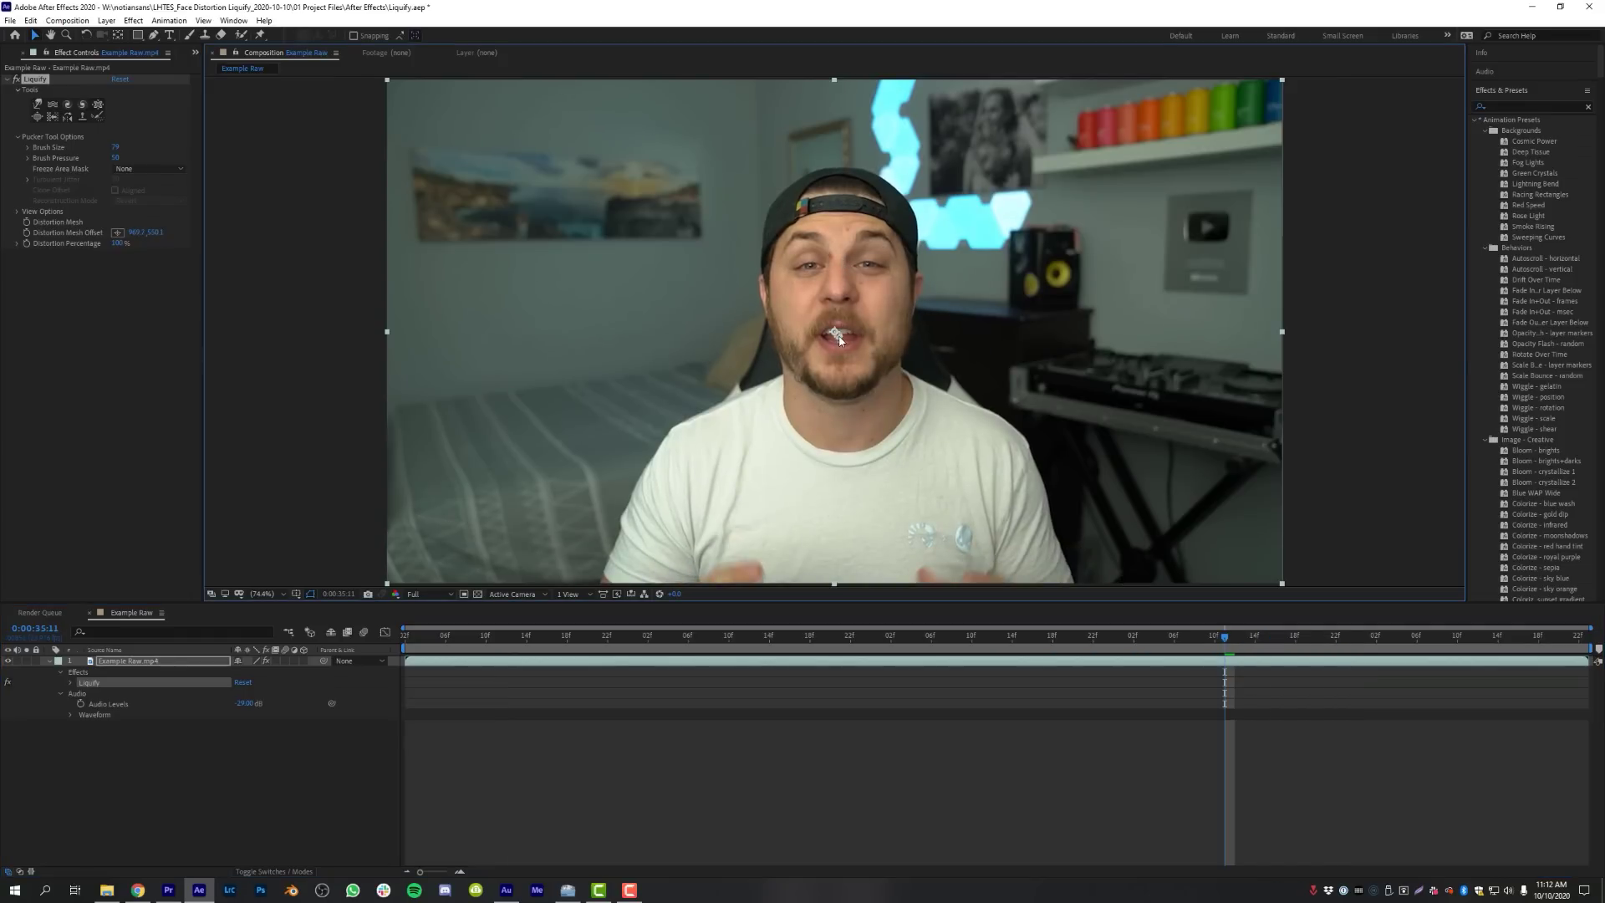
scroll(863, 347, "up", 5)
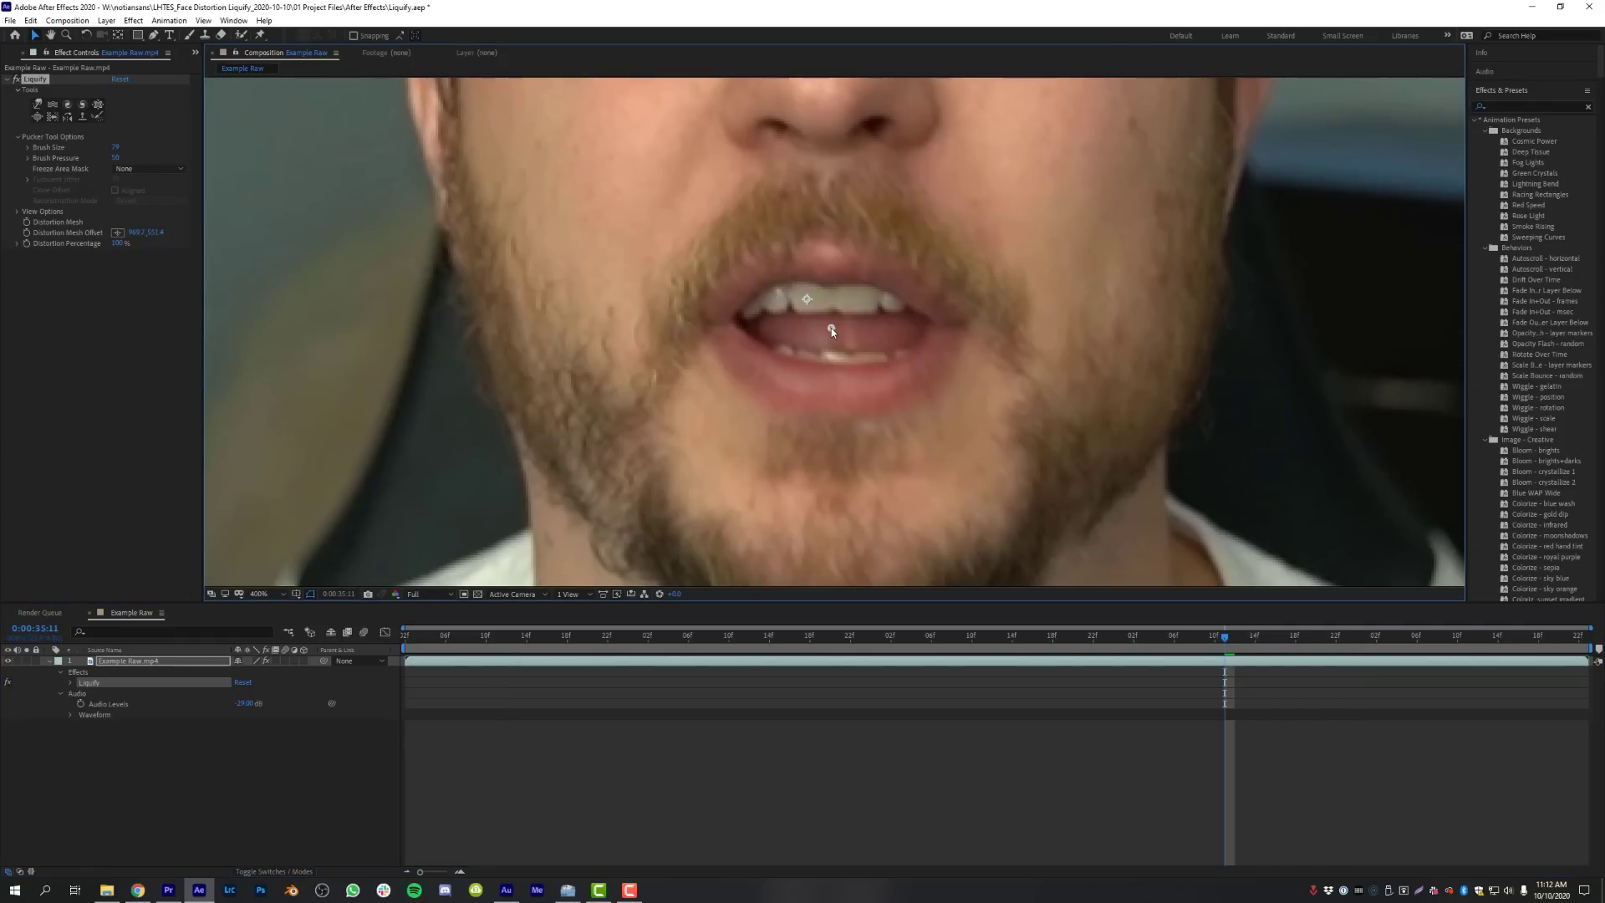
left_click(27, 233)
Step: Track the Distortion Mesh Offset to the mouth with keyframes every three frames from 0:00:35:14 to 0:00:36:08
key("space")
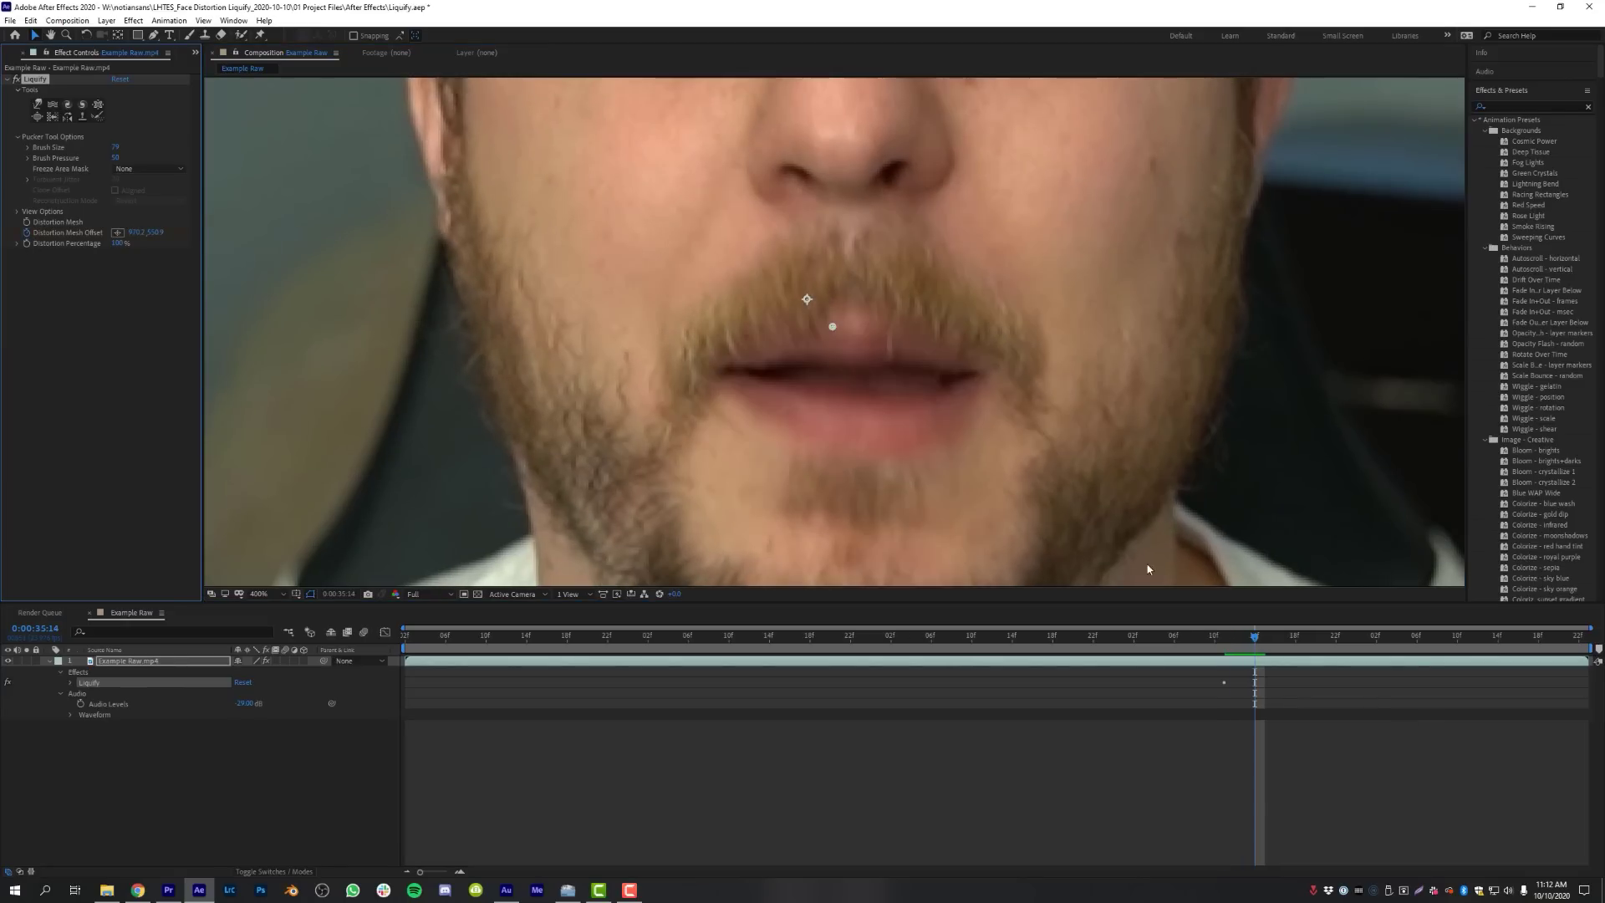
left_click_drag(833, 327, 833, 329)
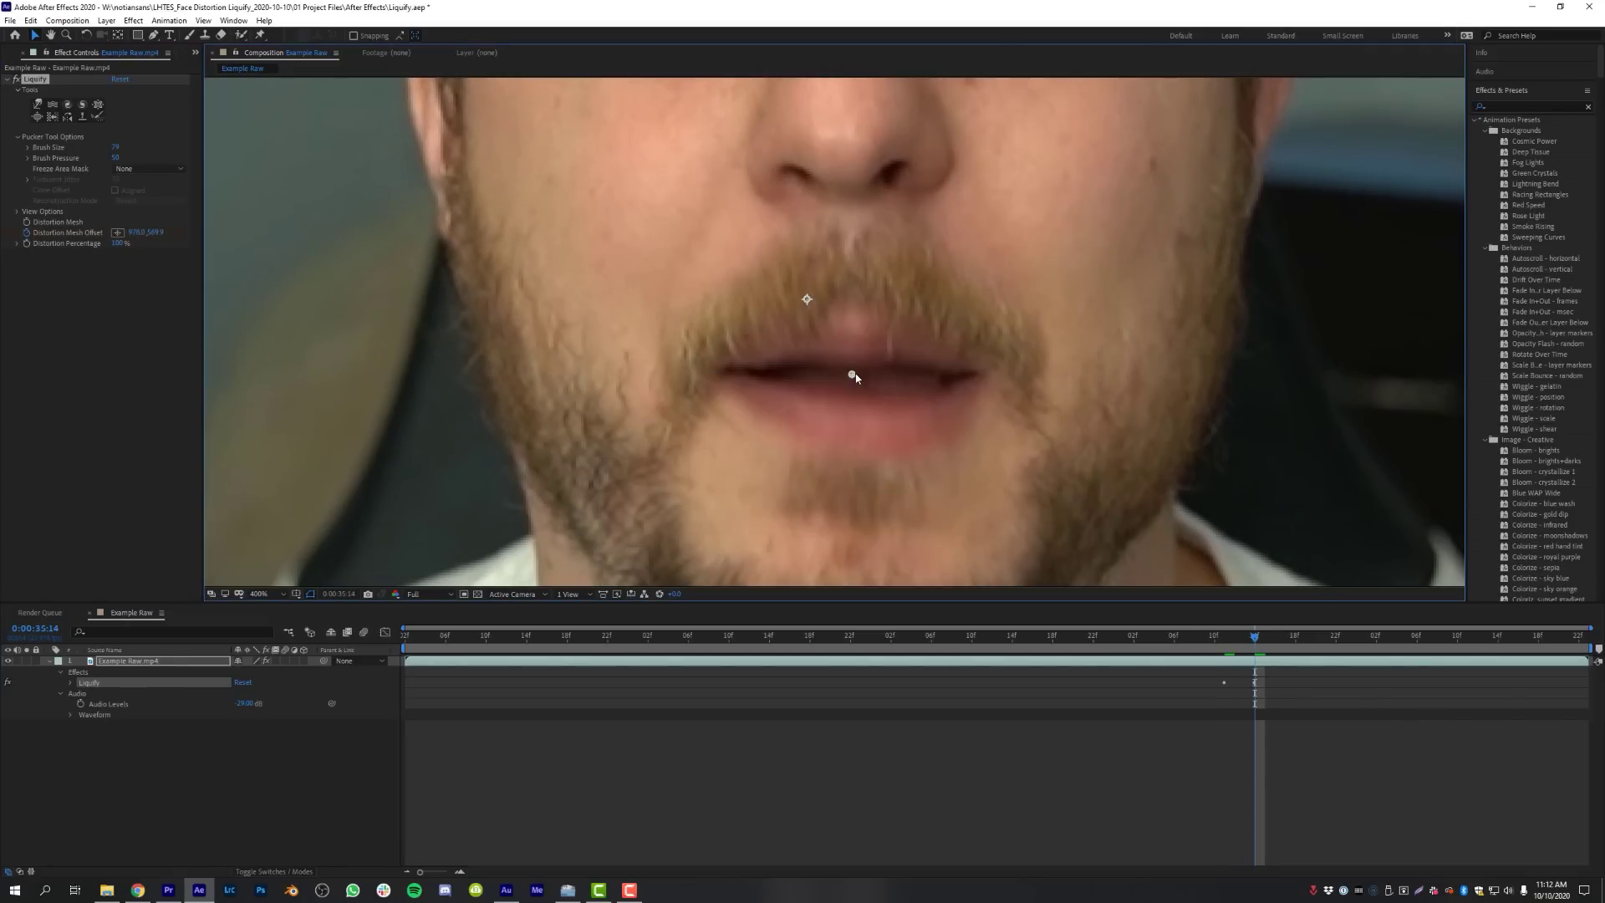
key("Page_Down")
key("Page_Down")
key("Page_Down")
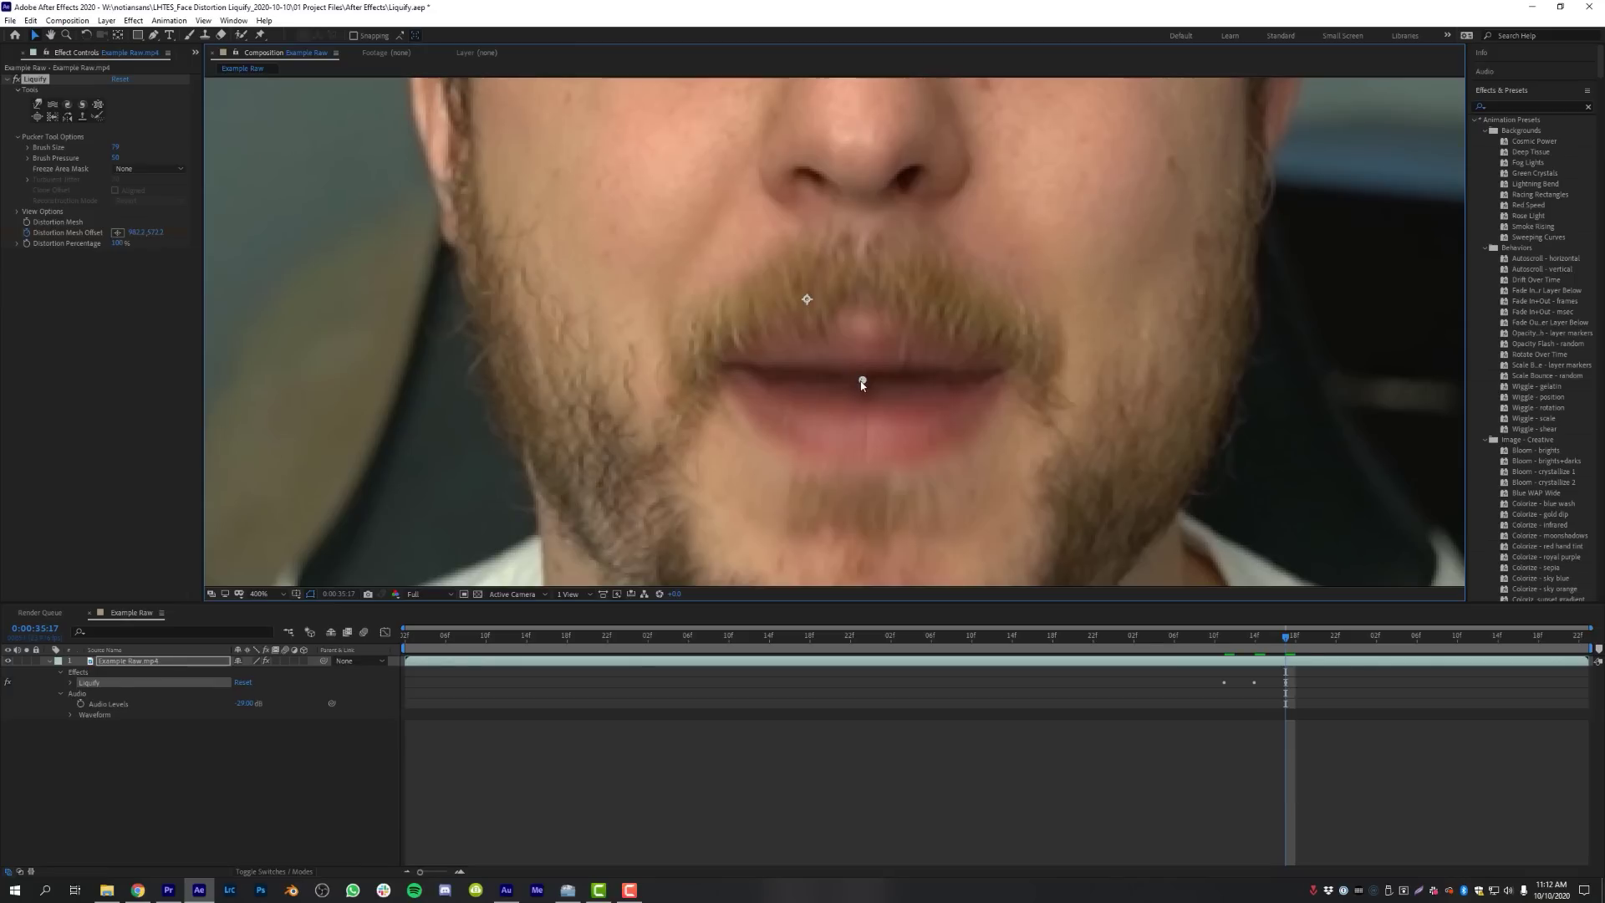
key("Page_Down")
key("Page_Down")
key("Page_Down")
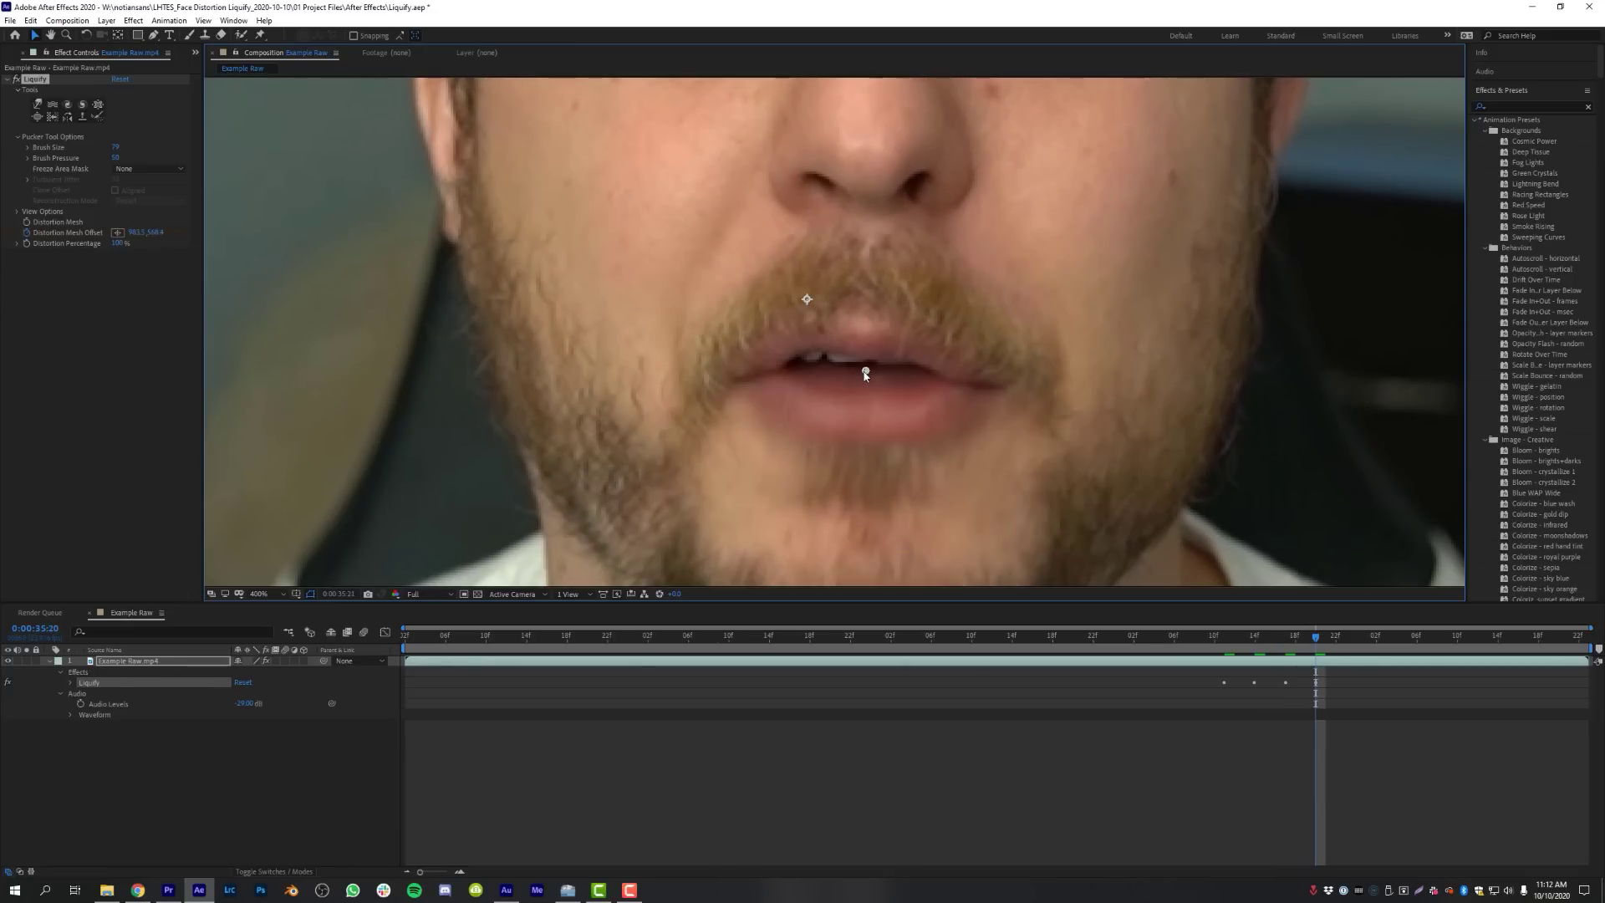
key("Page_Down")
key("Page_Down")
key("Page_Down")
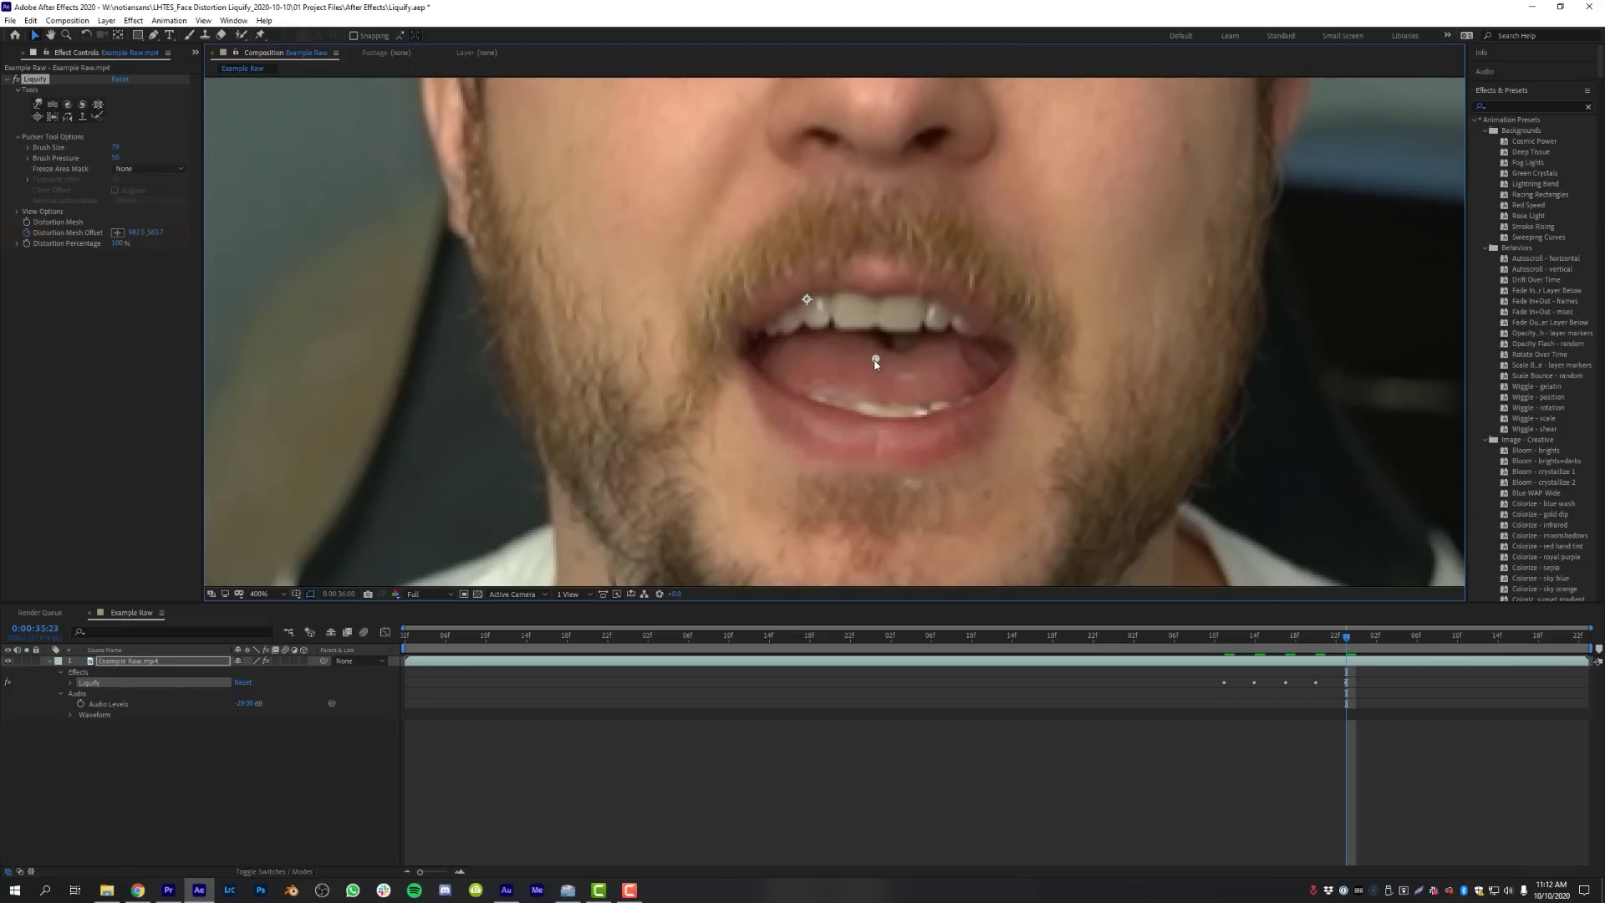
key("Page_Down")
key("Page_Down")
key("Page_Down")
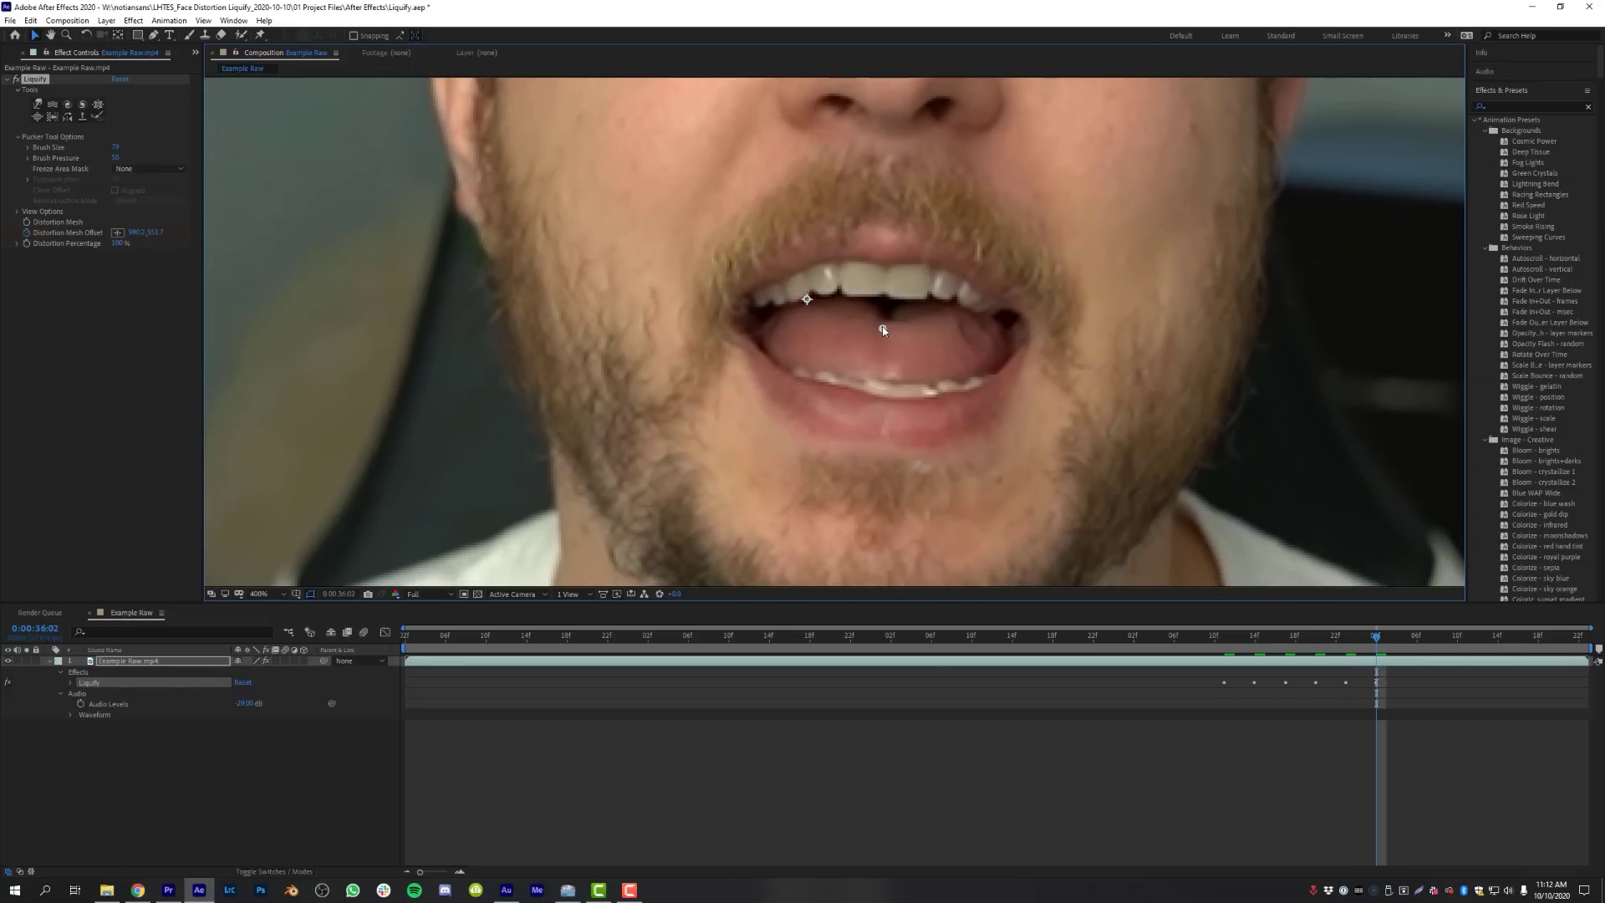
key("Page_Down")
key("Page_Down")
key("Page_Down")
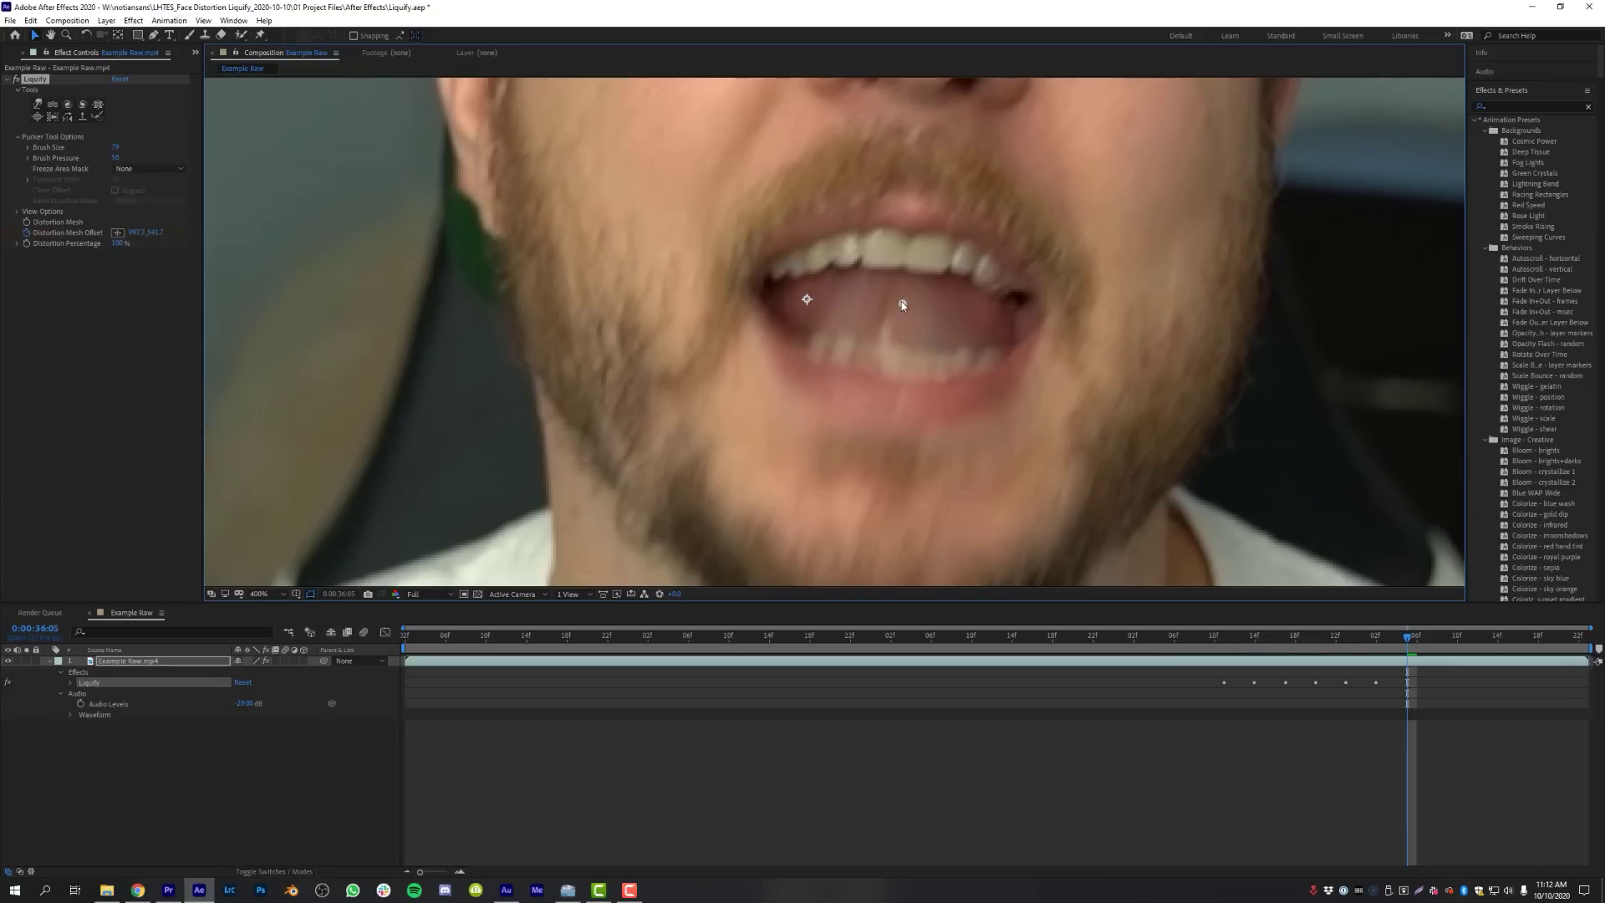
key("Page_Down")
key("Page_Down")
key("Page_Down")
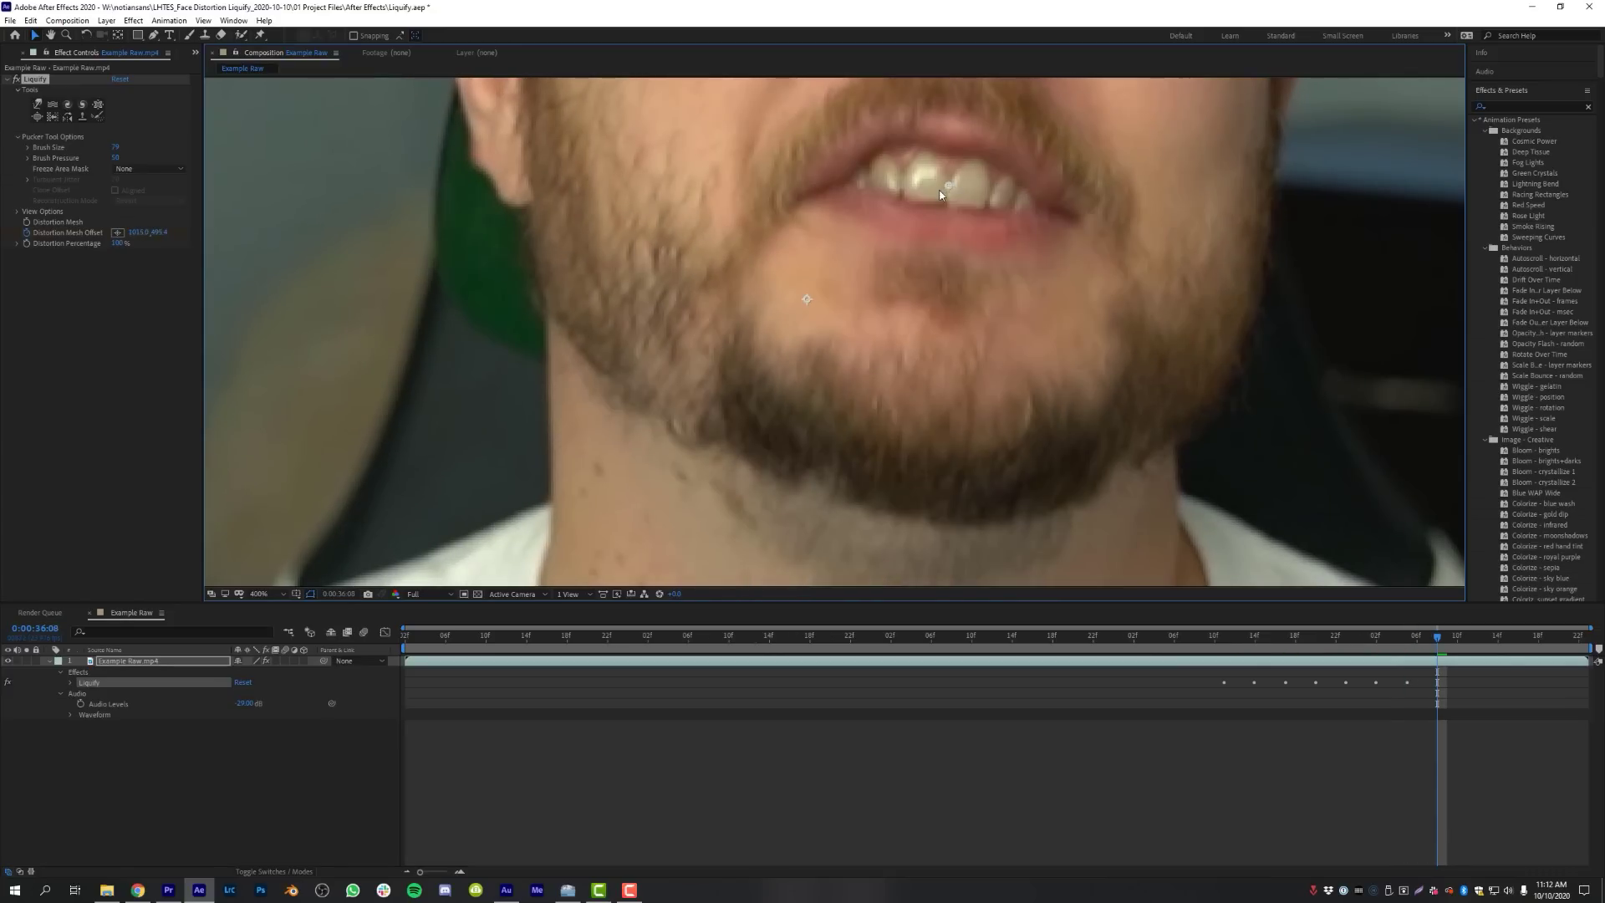
Step: Enable Distortion Mesh keyframing at 0:00:35:11, the first frame of the mouth tracking
key("slash")
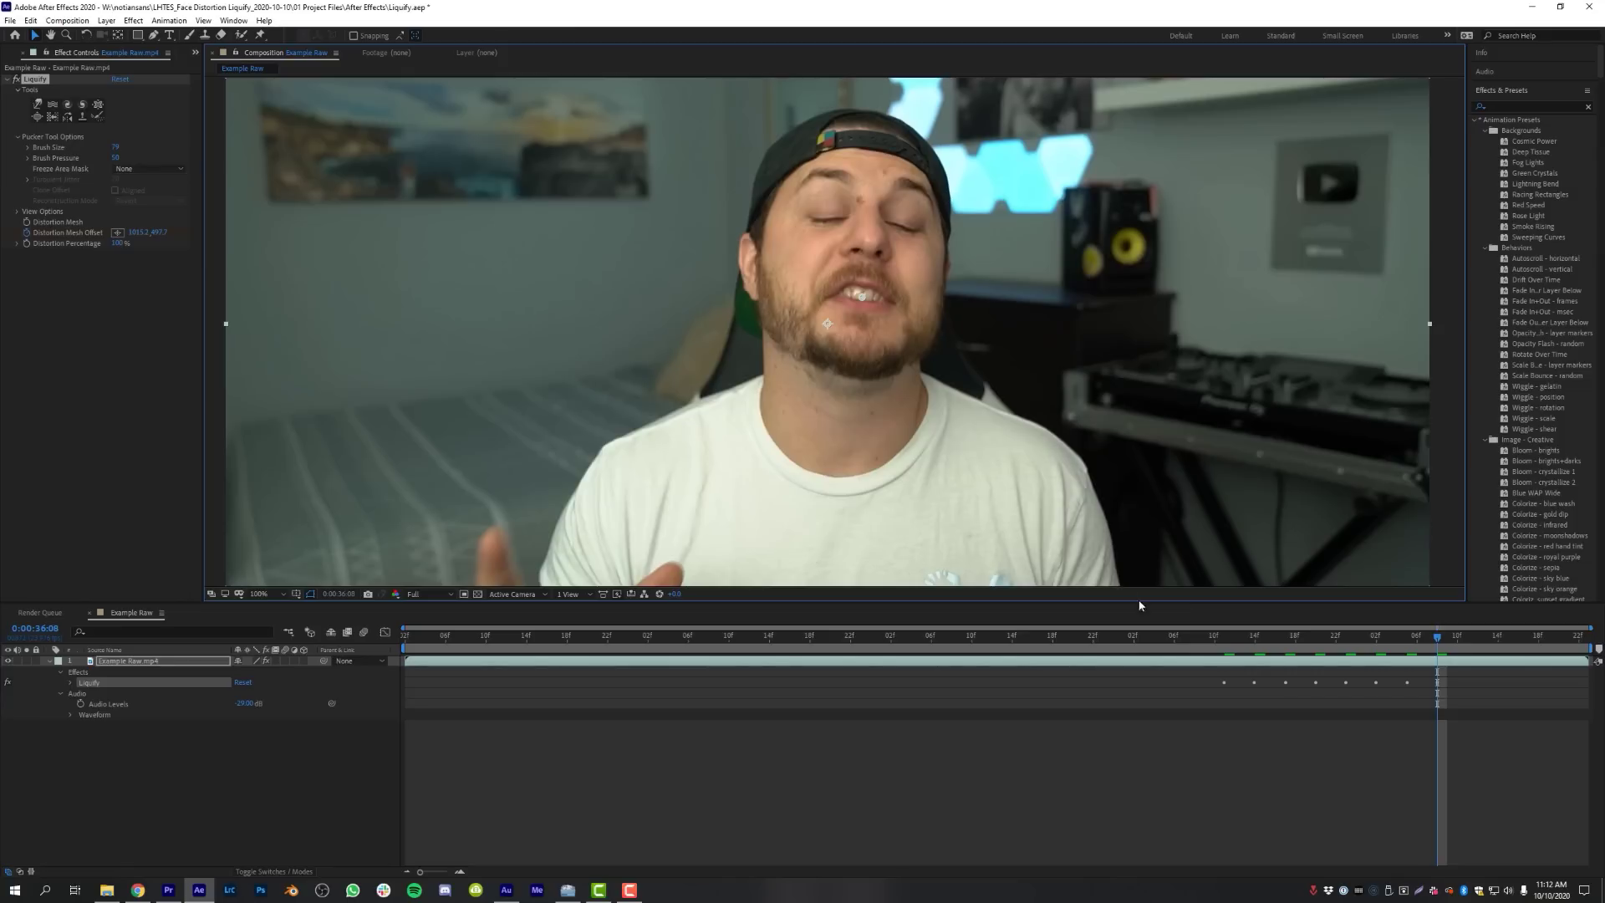
left_click(1224, 641)
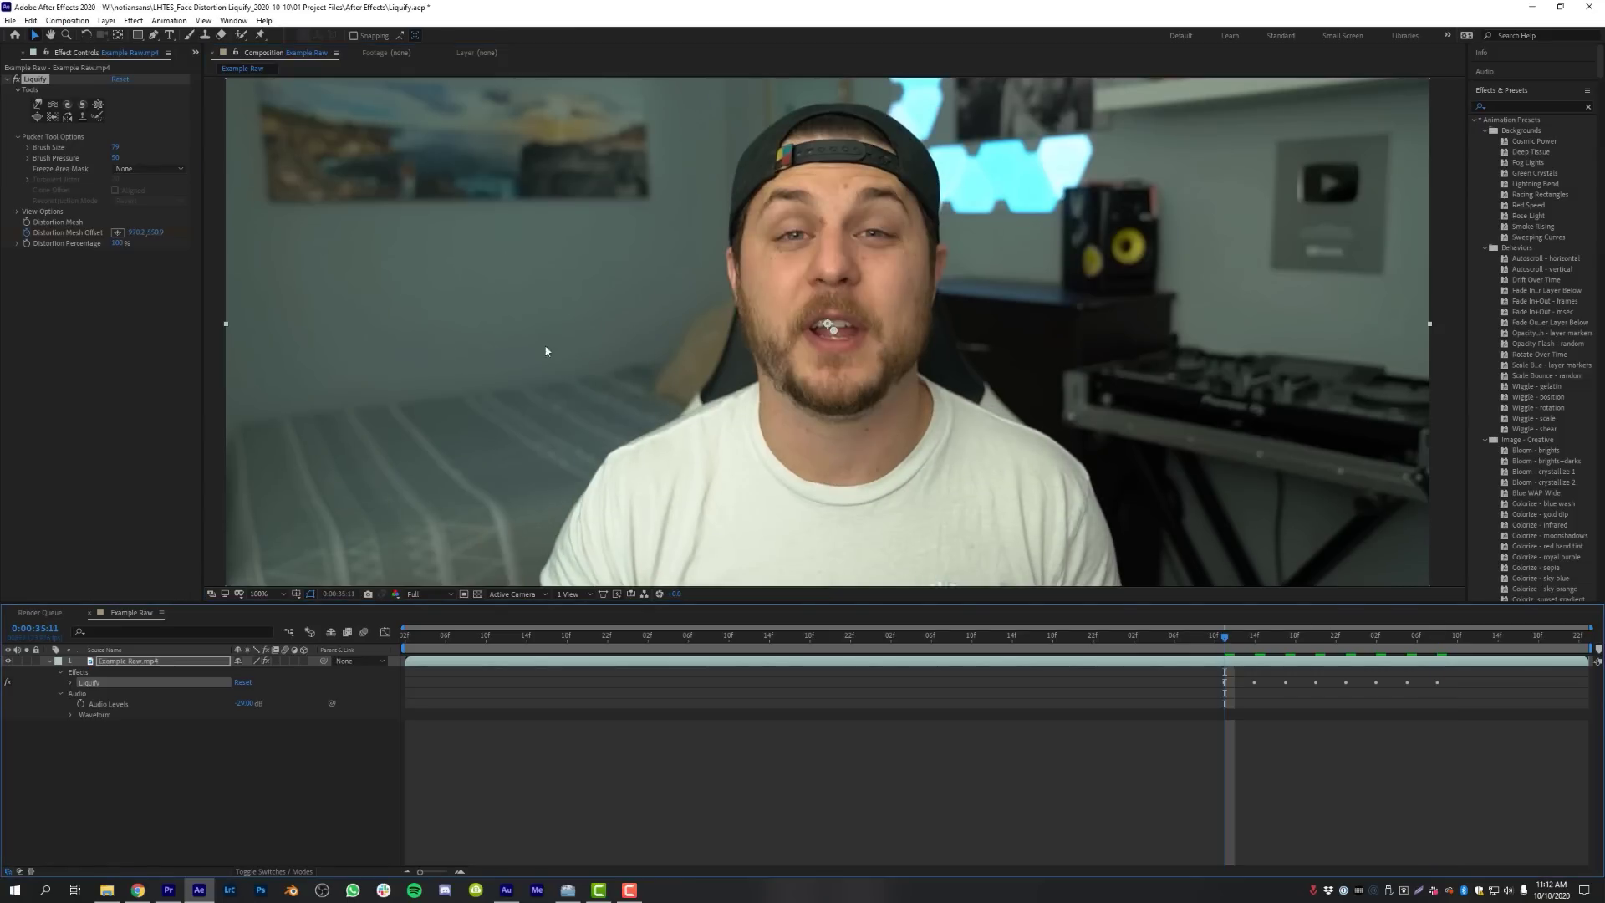
left_click(28, 224)
Step: Pull both mouth corners up and outward into a wide smile at 0:00:35:15 using the Warp tool
left_click_drag(1221, 640, 1265, 640)
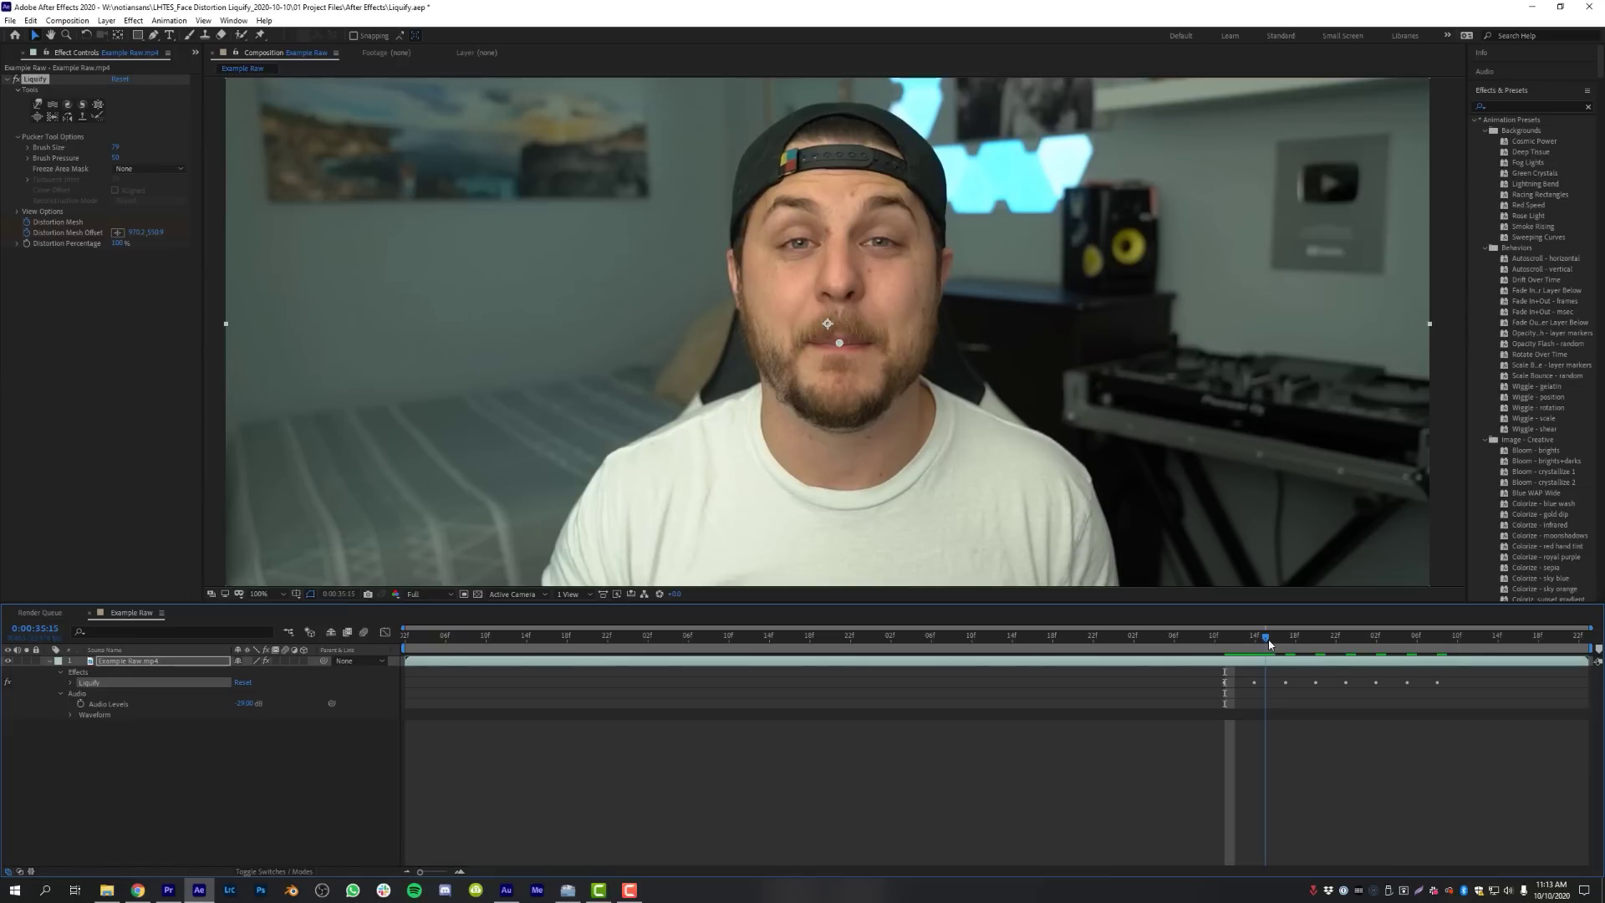
left_click(39, 106)
scroll(870, 351, "up", 1)
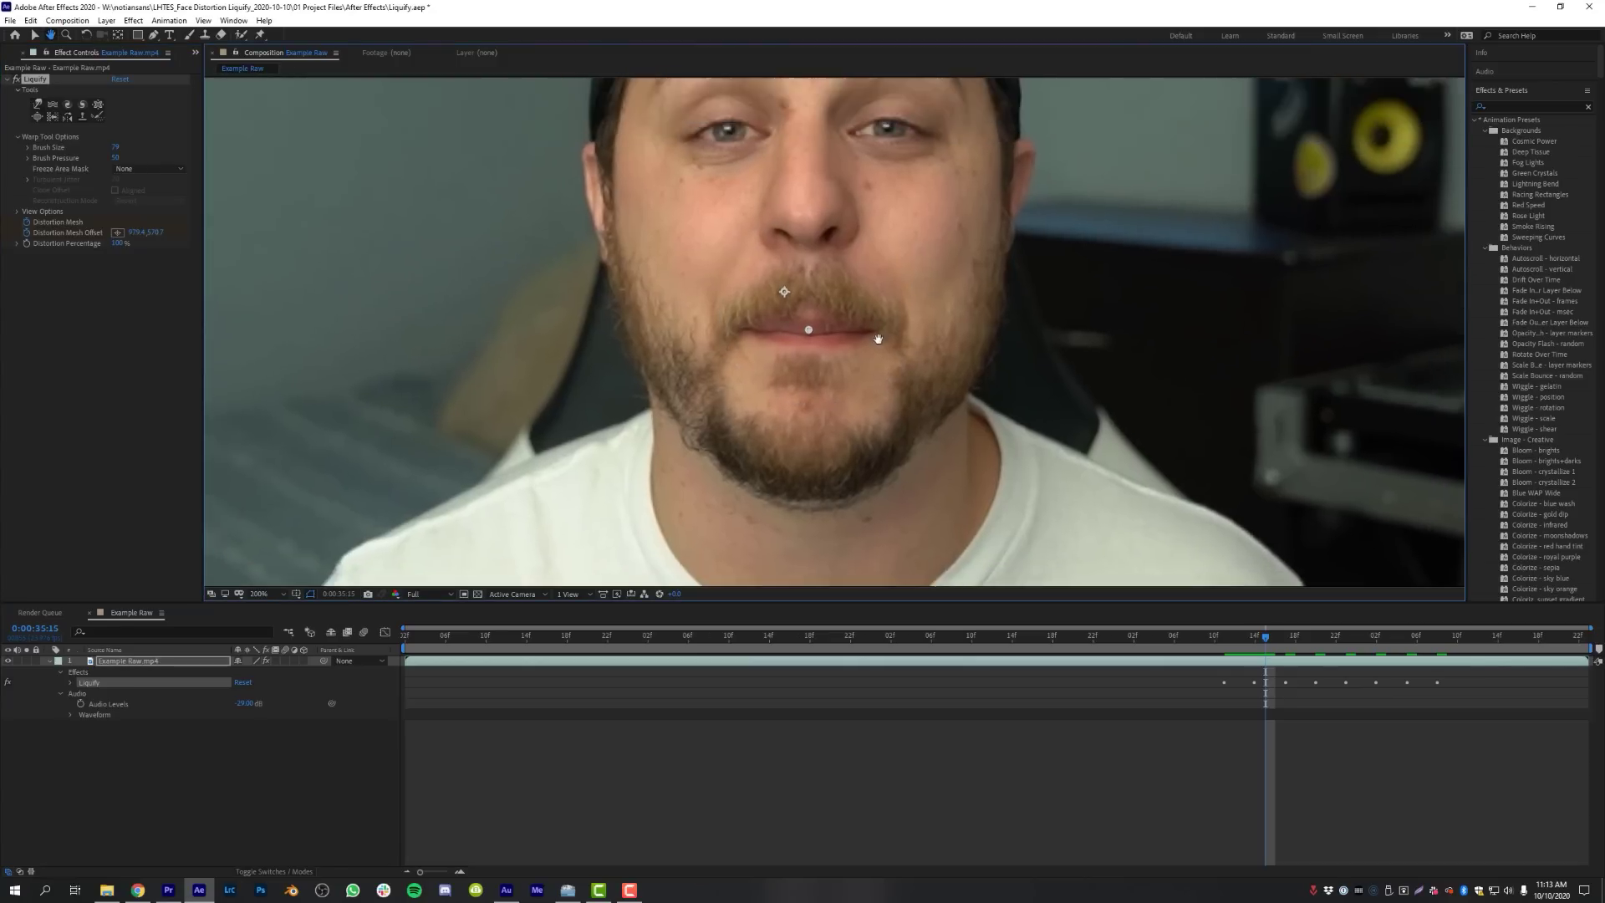
left_click_drag(878, 340, 935, 251)
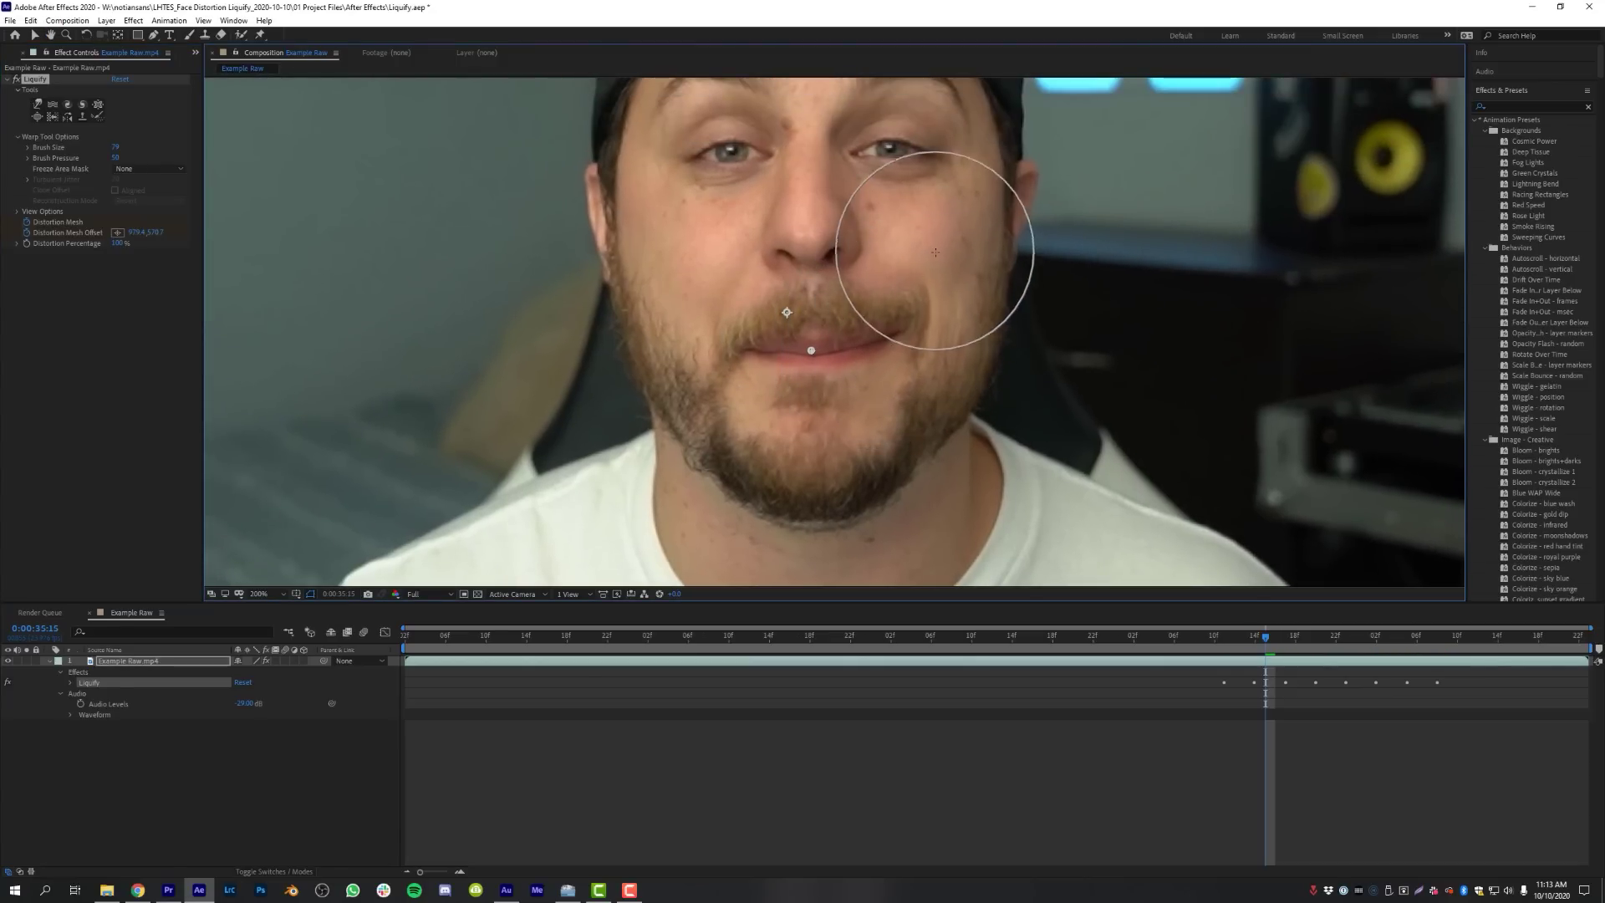
left_click_drag(894, 340, 938, 250)
mouse_move(757, 347)
left_mouse_down()
mouse_move(721, 315)
mouse_move(786, 305)
mouse_move(794, 322)
mouse_move(728, 335)
mouse_move(692, 256)
left_mouse_up()
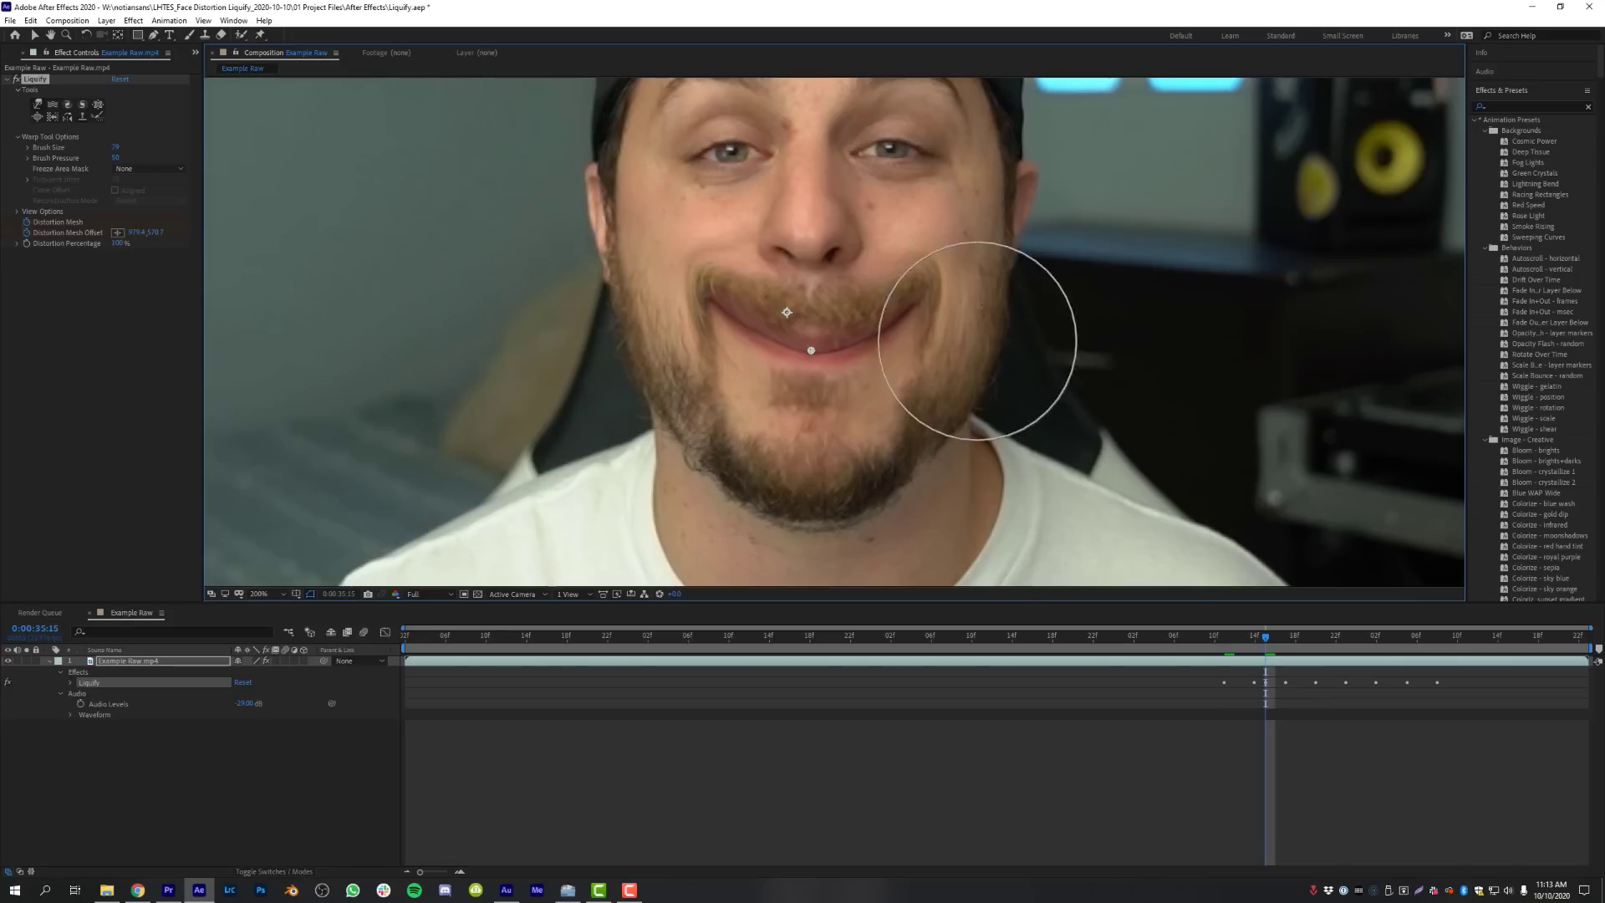
Step: Warp the lips to deepen the smile at 0:00:35:15, and scrub from 0:00:35:11 to check the motion
mouse_move(765, 353)
left_mouse_down()
mouse_move(759, 412)
mouse_move(838, 361)
mouse_move(846, 406)
left_mouse_up()
mouse_move(871, 351)
left_mouse_down()
mouse_move(879, 388)
mouse_move(800, 320)
mouse_move(778, 335)
mouse_move(791, 346)
mouse_move(784, 311)
mouse_move(828, 322)
left_mouse_up()
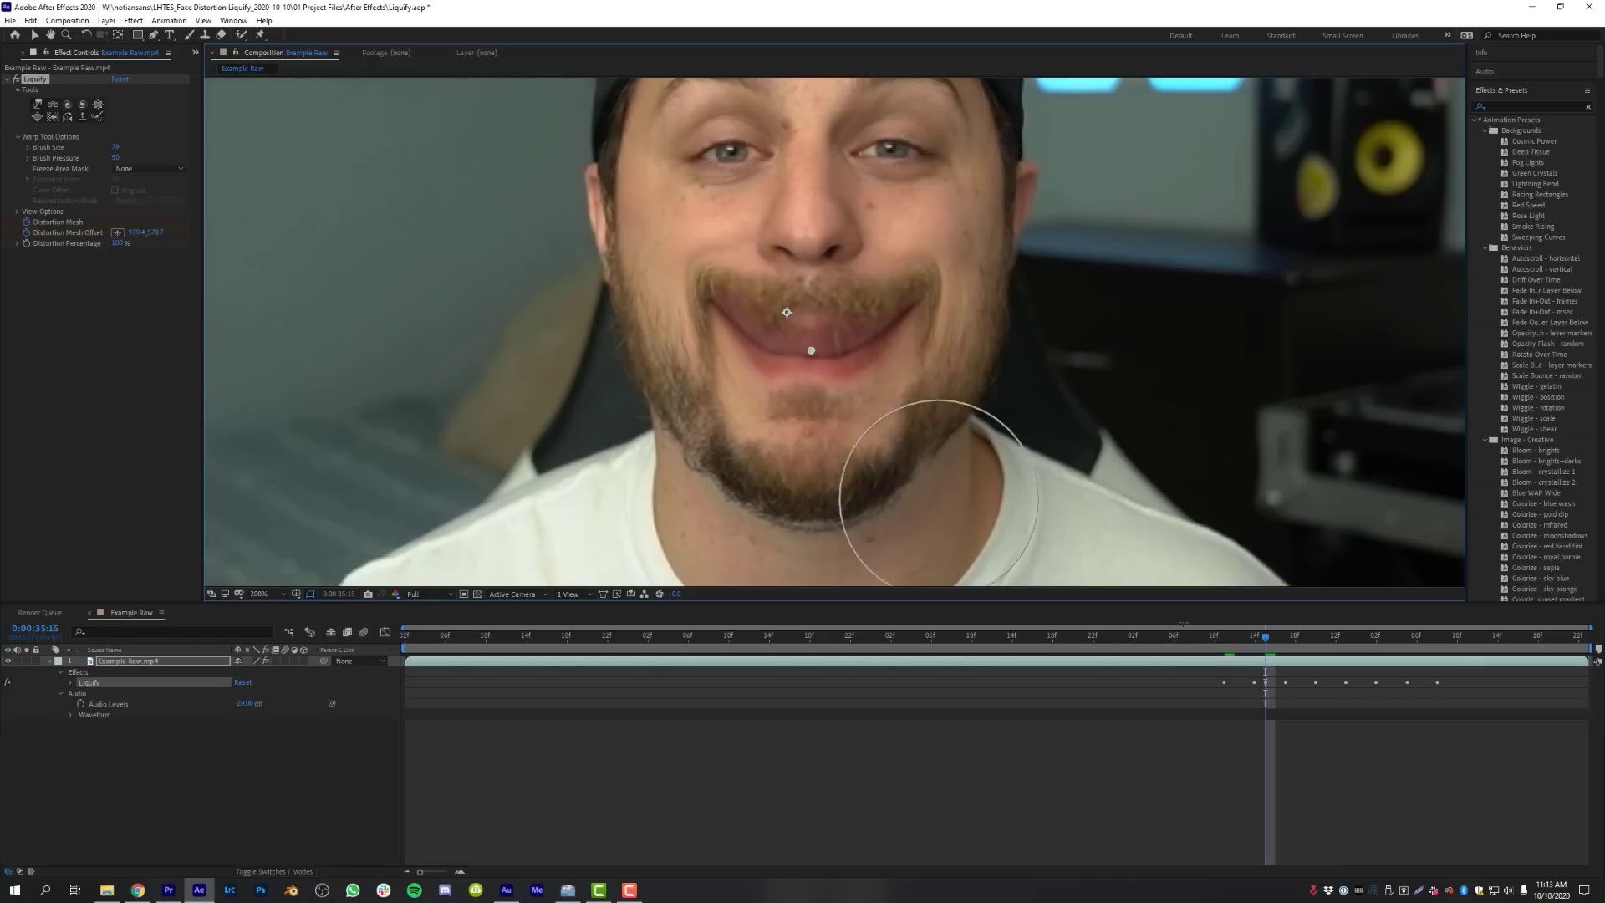
mouse_move(1224, 637)
left_mouse_down()
mouse_move(1421, 652)
mouse_move(1254, 645)
left_mouse_up()
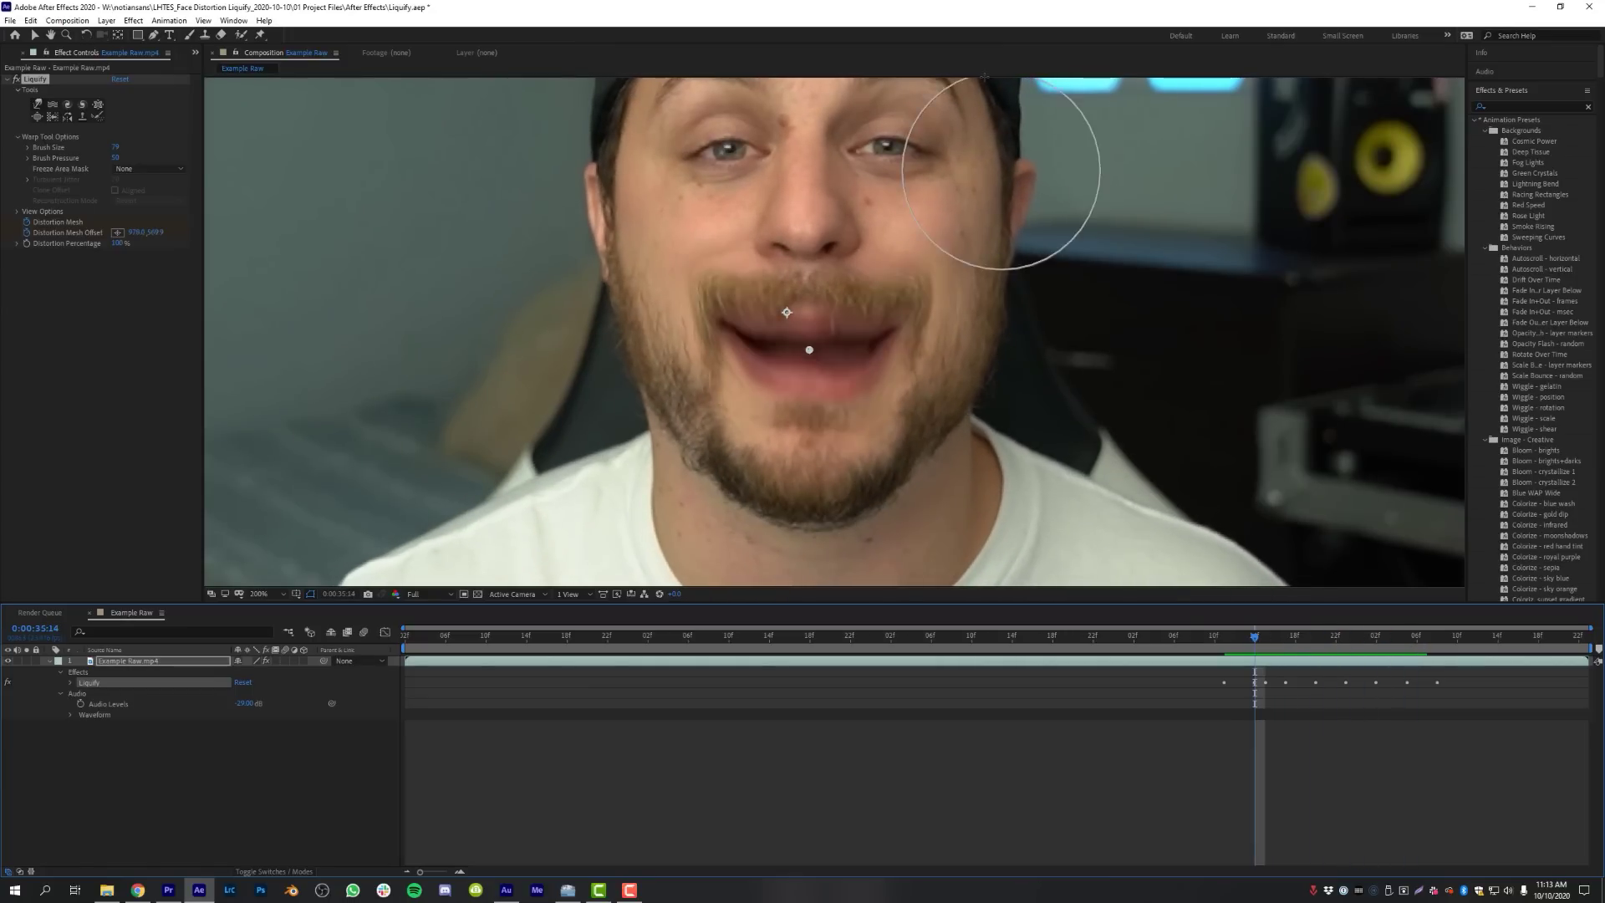
scroll(906, 351, "down", 1)
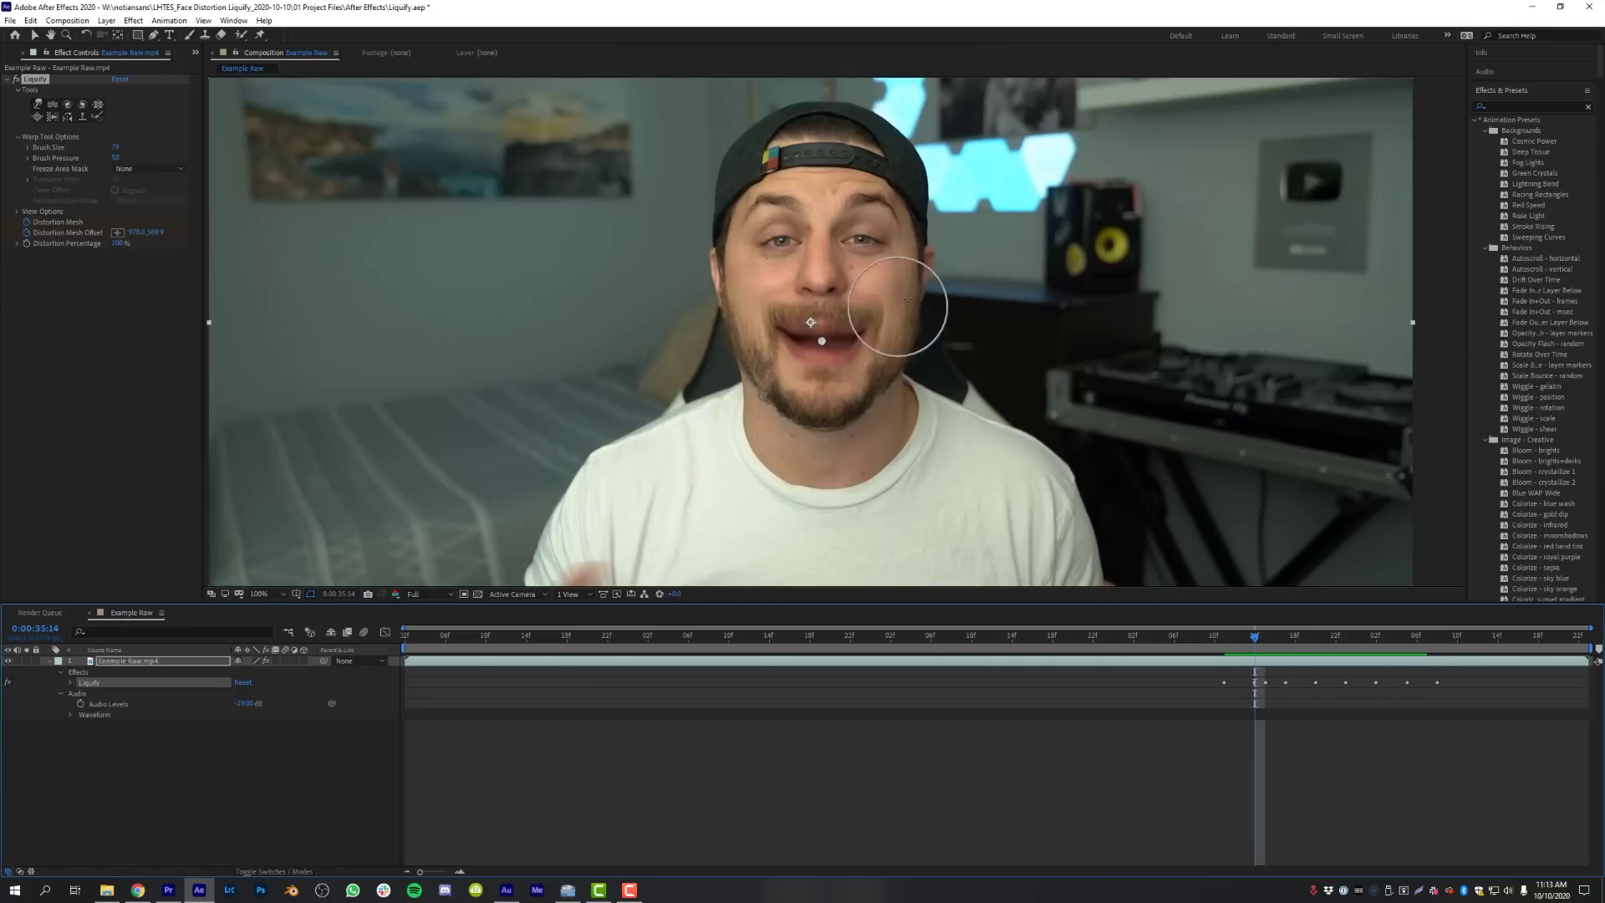
Step: Warp both eyebrows into raised arches at 0:00:35:18, ease them down slightly, and adjust the Distortion Percentage
left_click_drag(1215, 640, 1298, 653)
left_click_drag(885, 209, 871, 146)
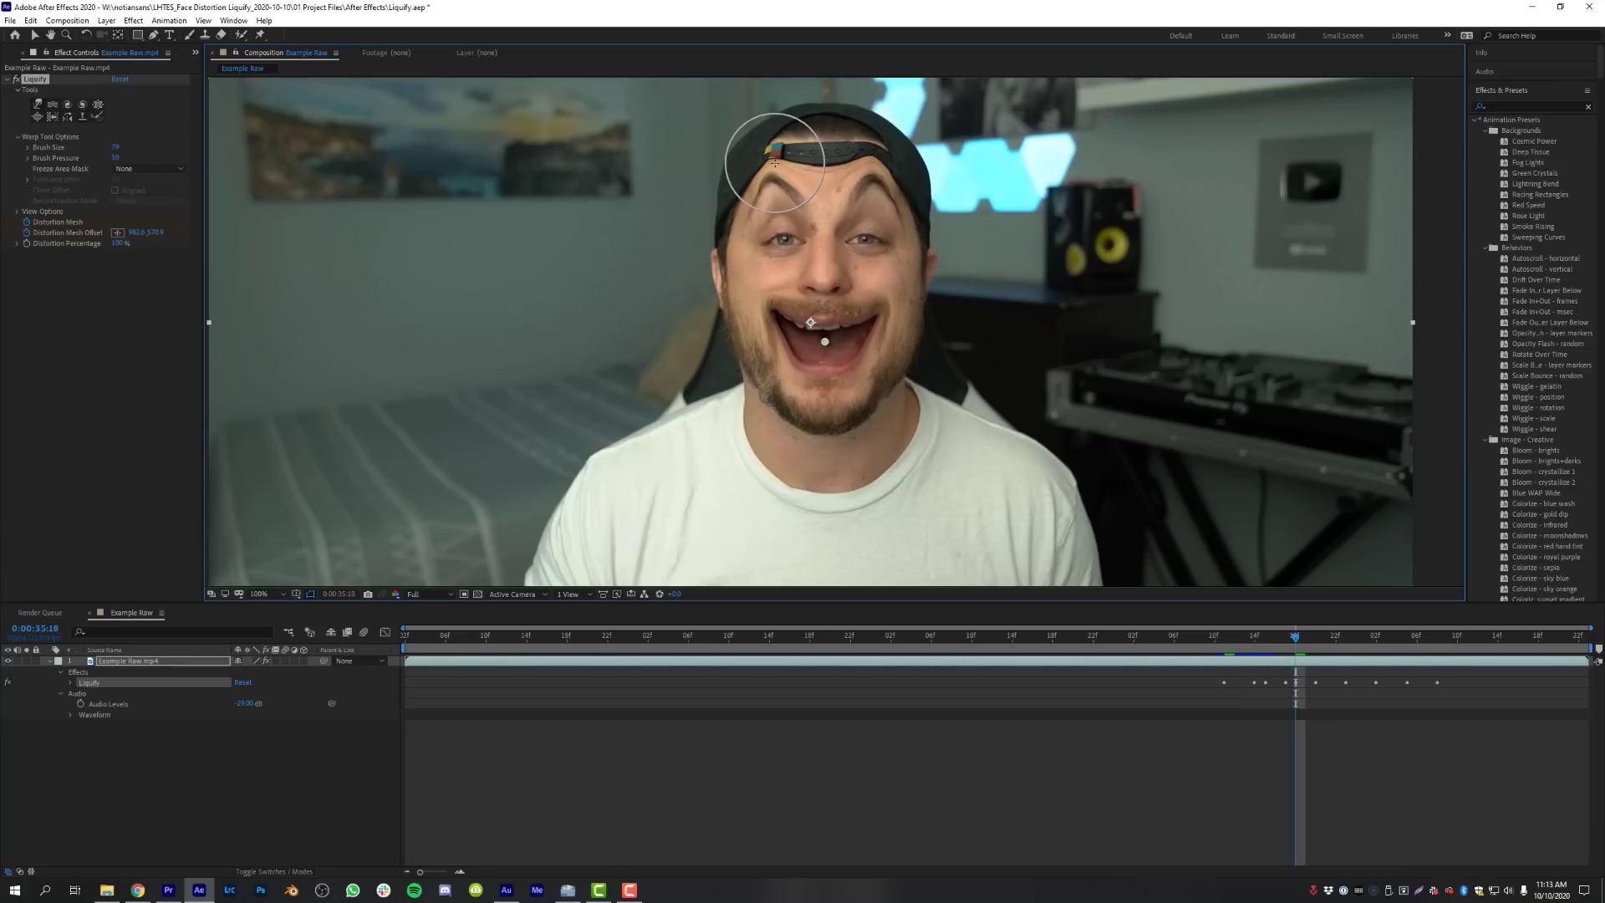
left_click_drag(775, 163, 775, 192)
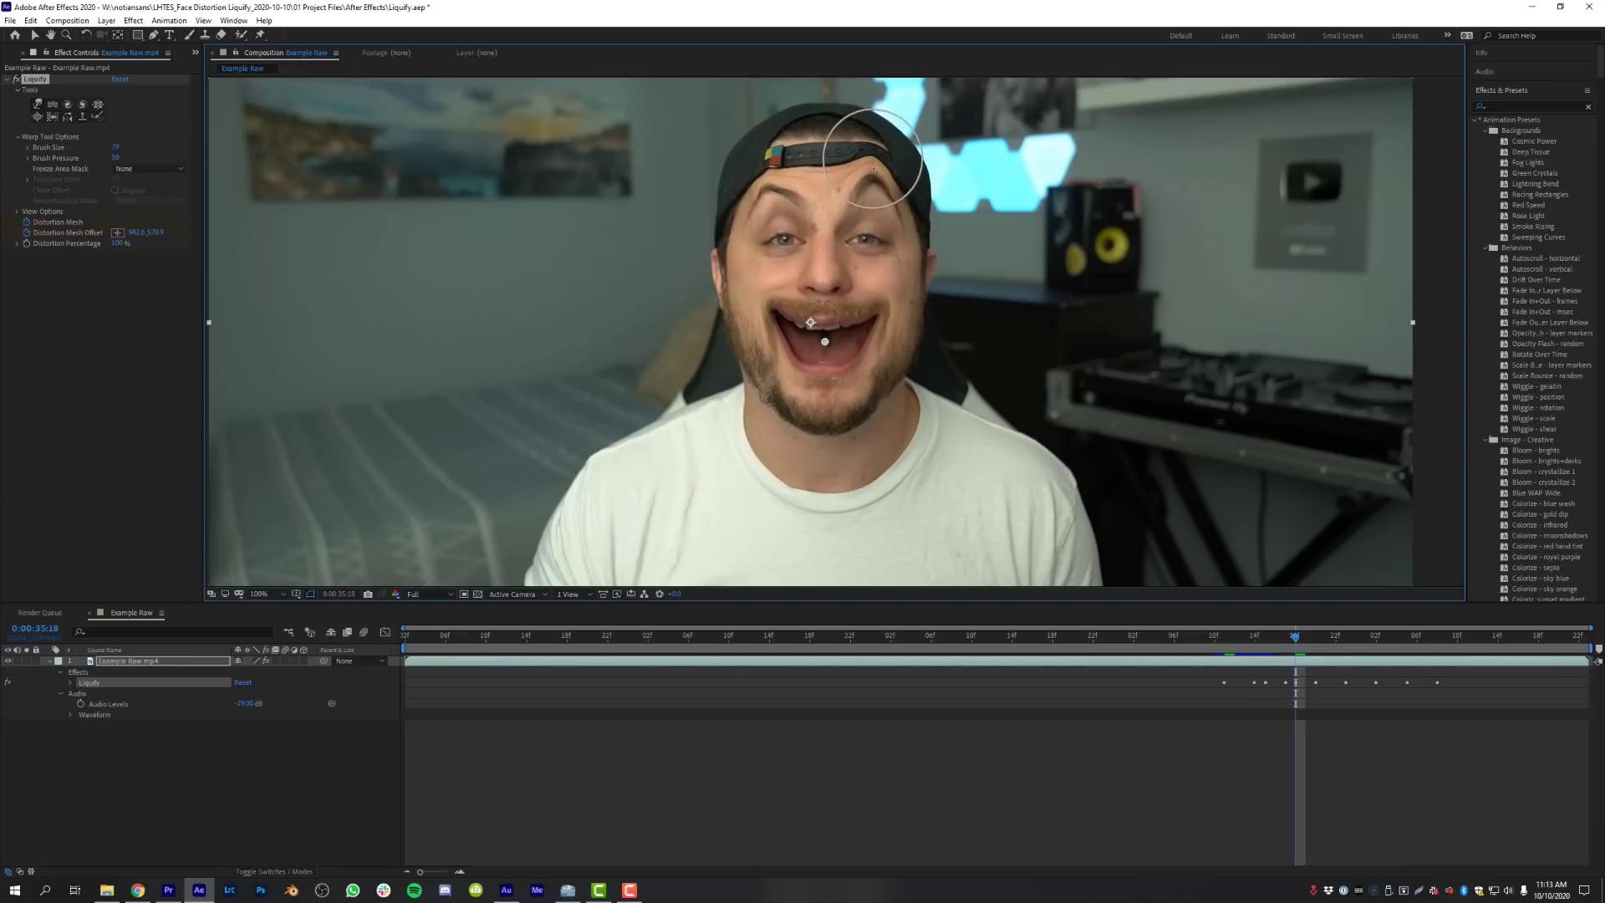
left_click_drag(869, 158, 874, 180)
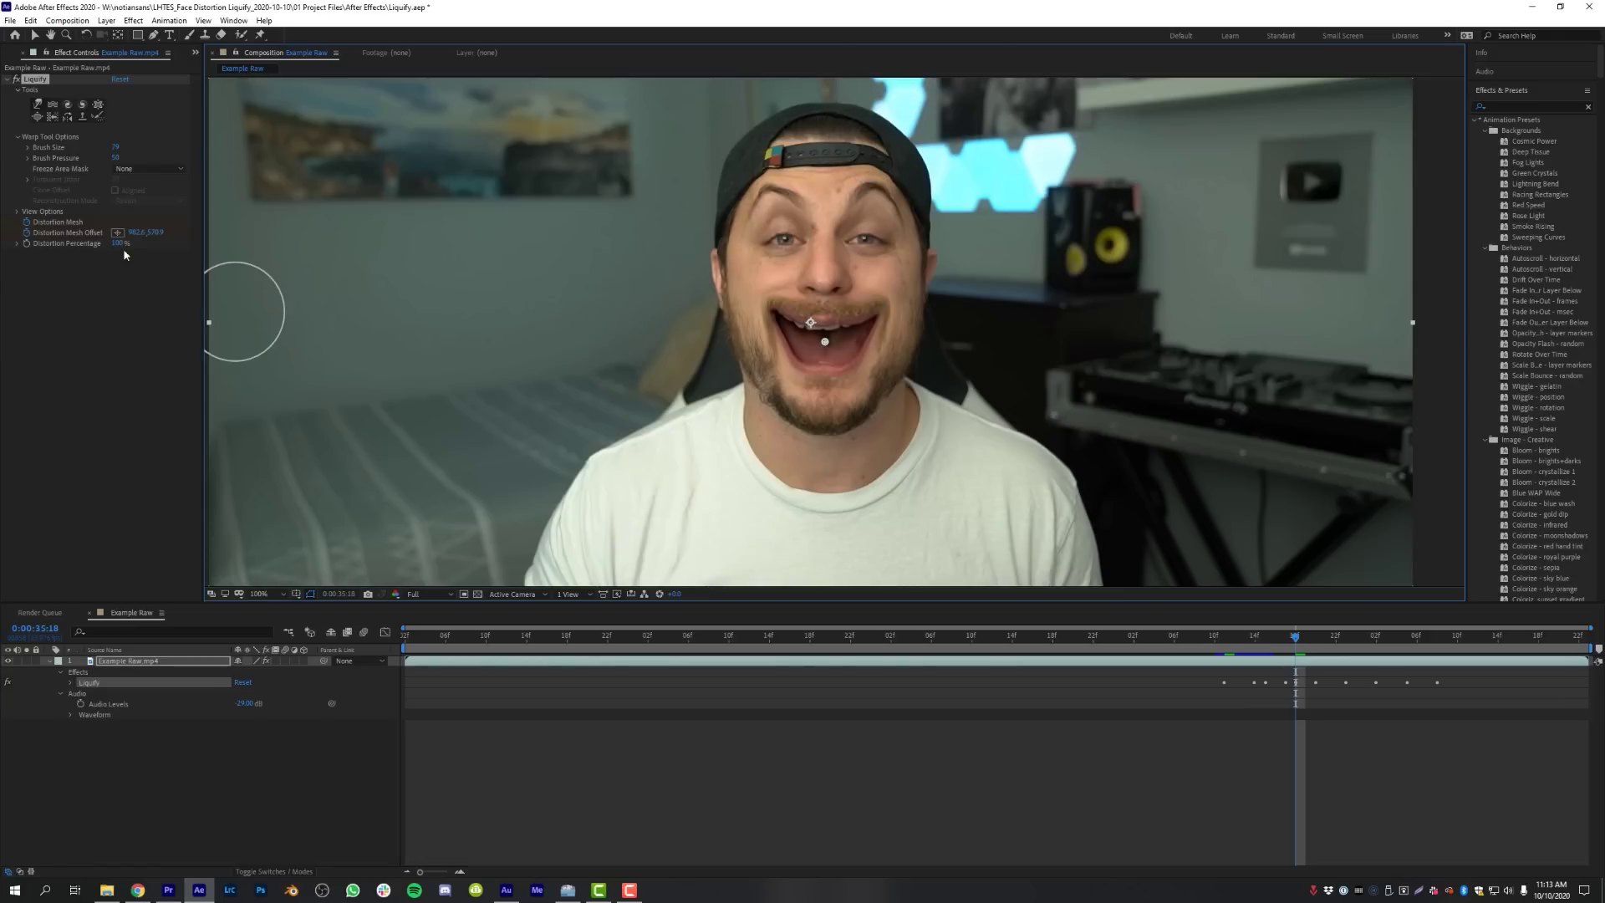
left_click_drag(120, 242, 166, 274)
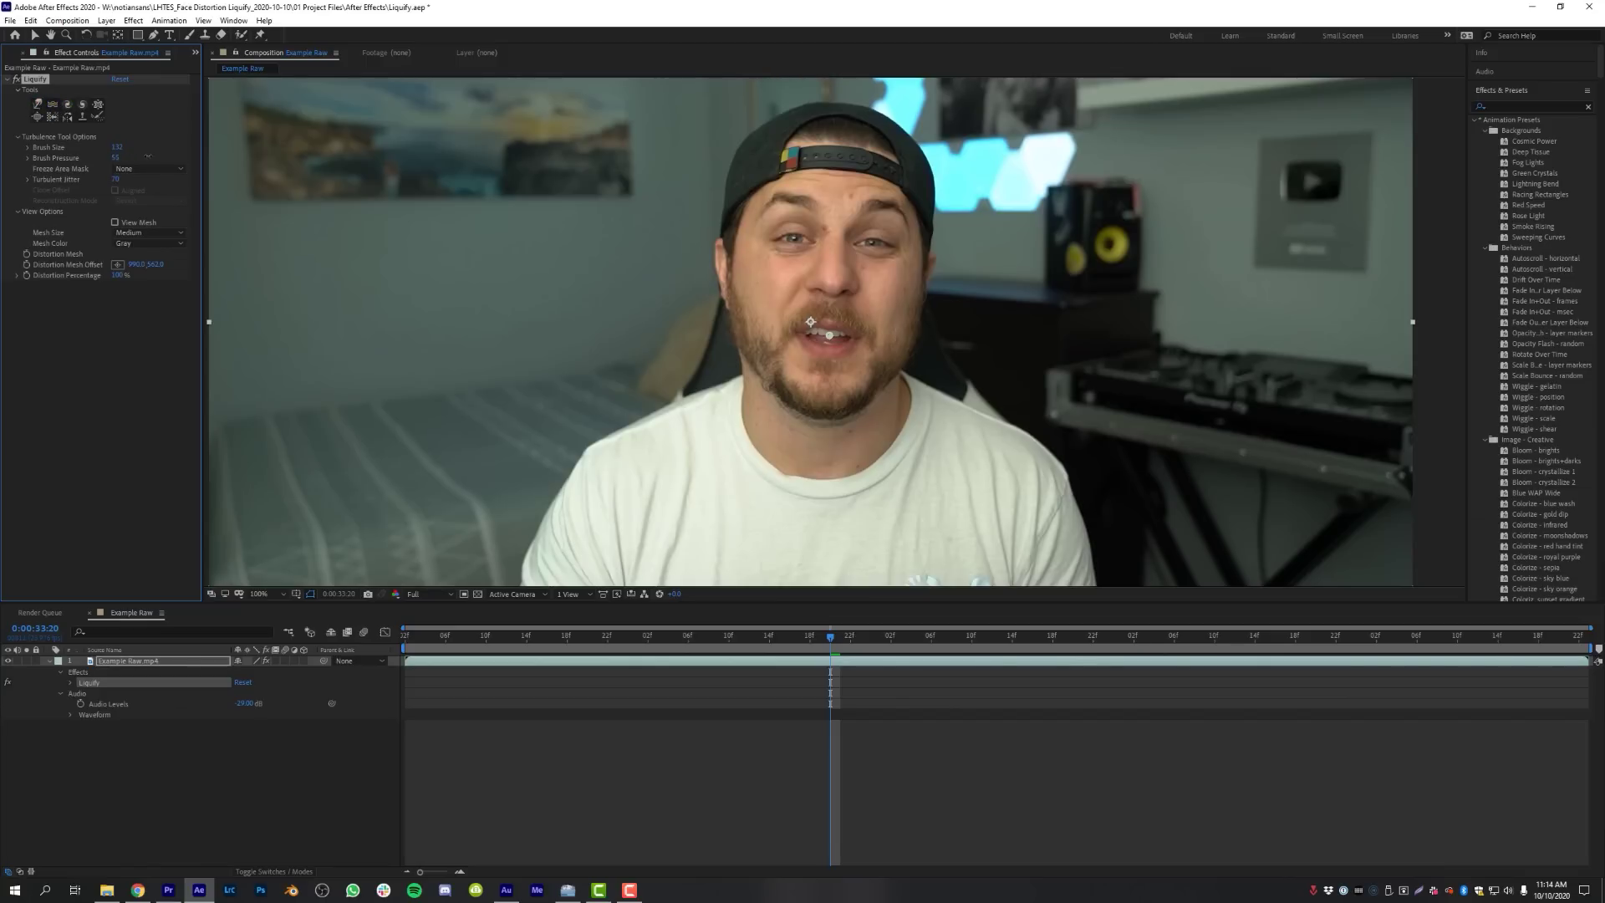
Step: Try the Liquify Turbulence tool across the nose and eyes, and undo the distortion
mouse_move(843, 291)
left_mouse_down()
mouse_move(815, 266)
mouse_move(850, 281)
mouse_move(876, 250)
left_mouse_up()
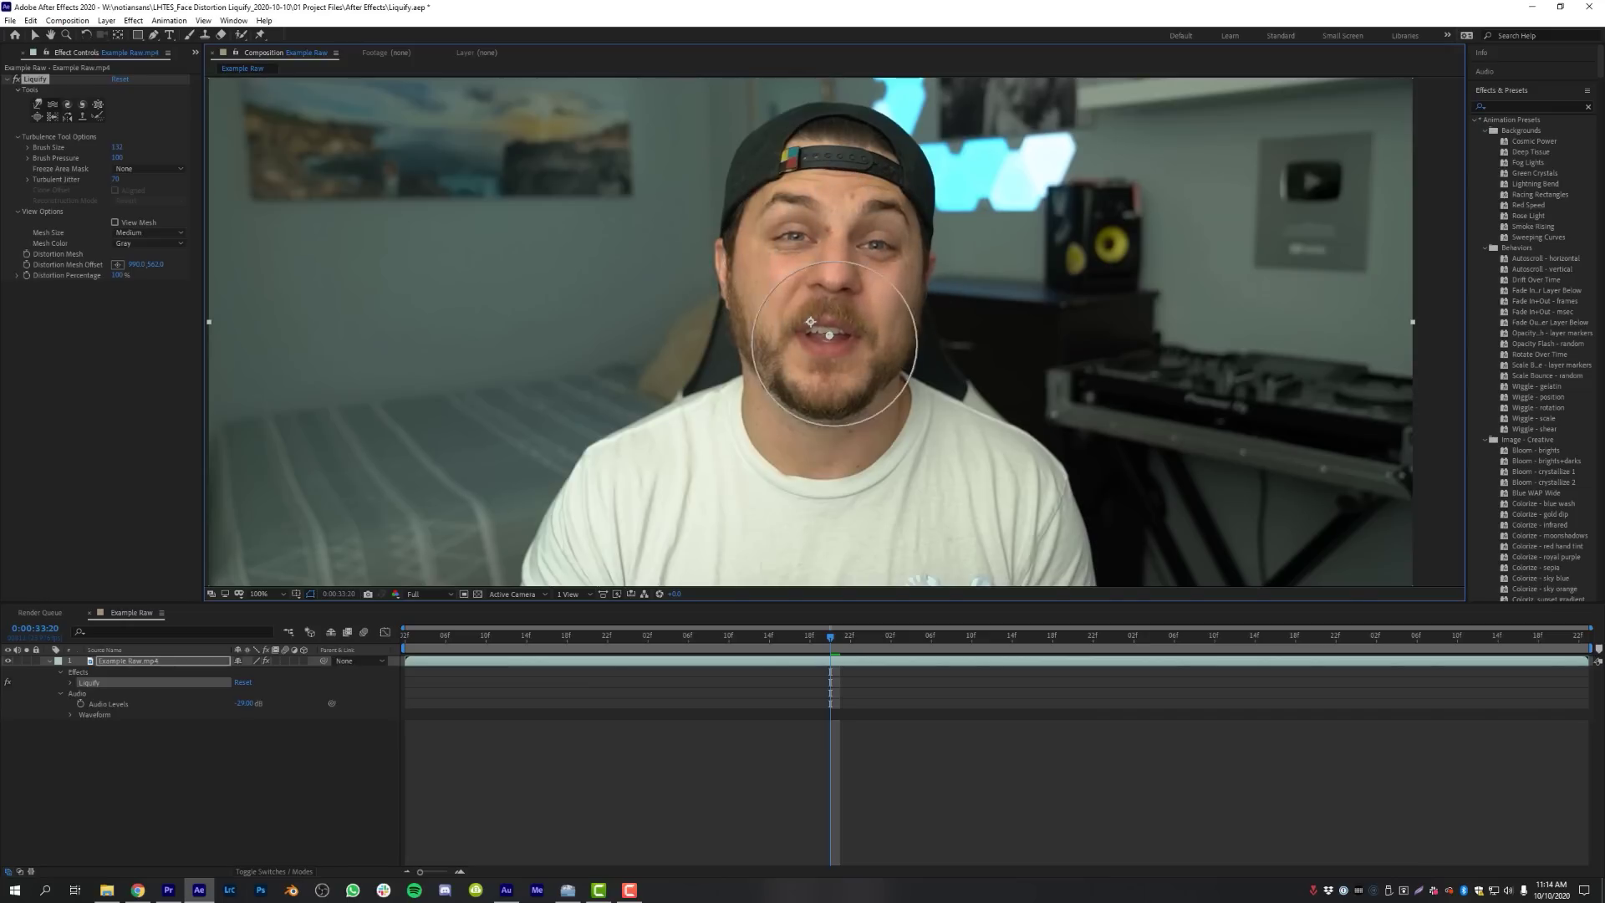
mouse_move(811, 280)
left_mouse_down()
mouse_move(851, 256)
mouse_move(847, 230)
mouse_move(814, 259)
mouse_move(795, 247)
mouse_move(821, 227)
left_mouse_up()
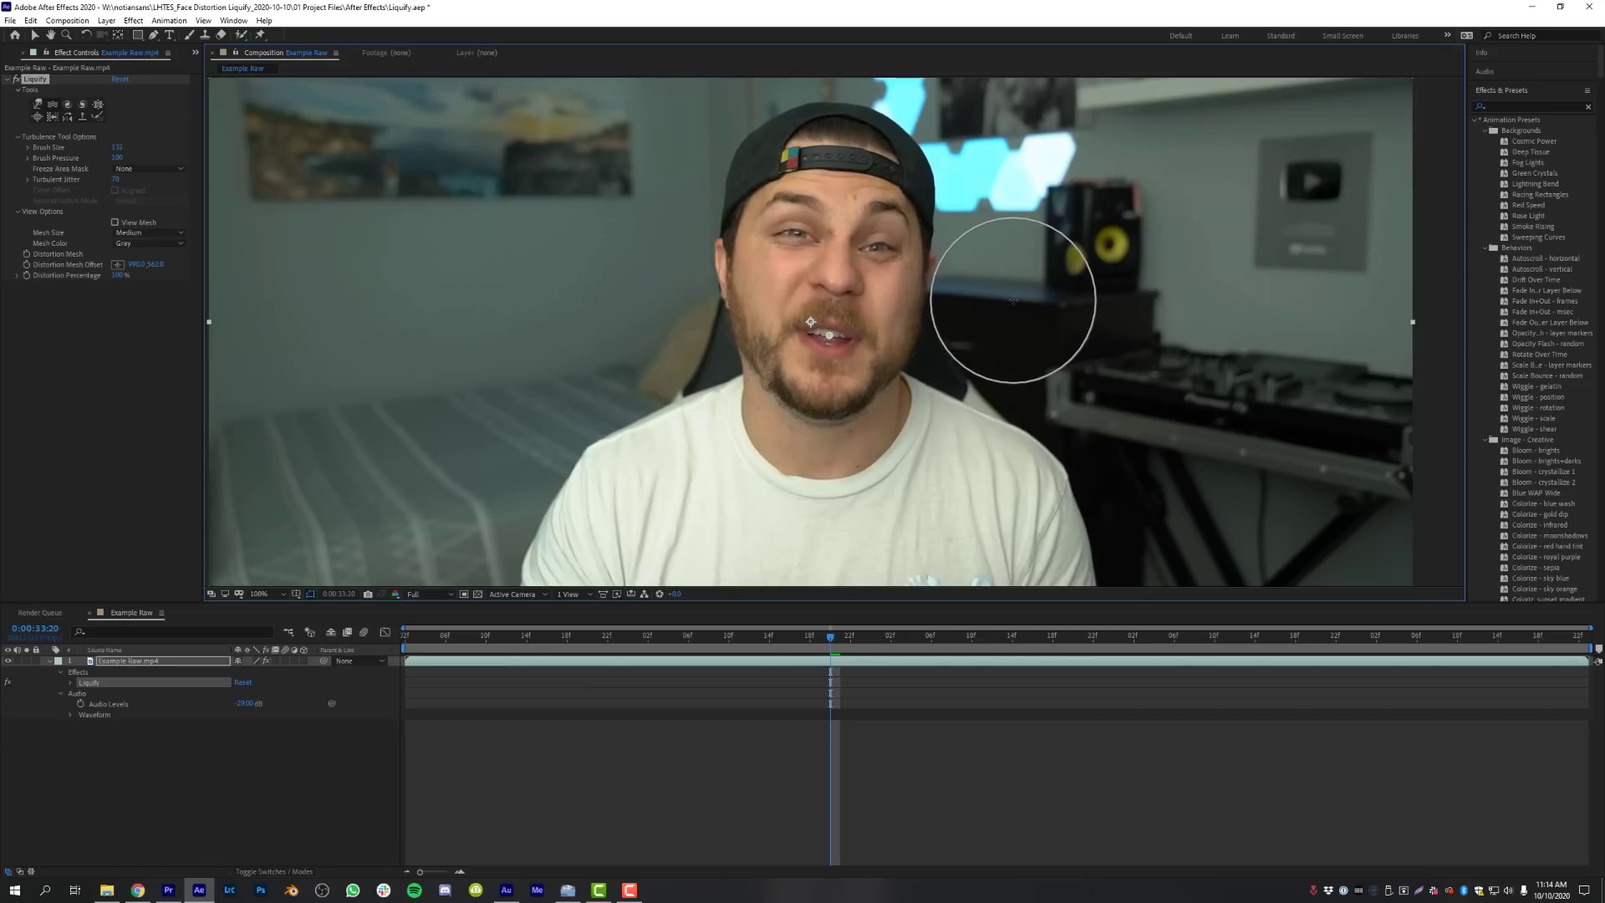
key("ctrl+z")
Step: Try the Twirl Clockwise tool between the eyes at a Brush Pressure of 100, and undo the swirl
left_click(68, 105)
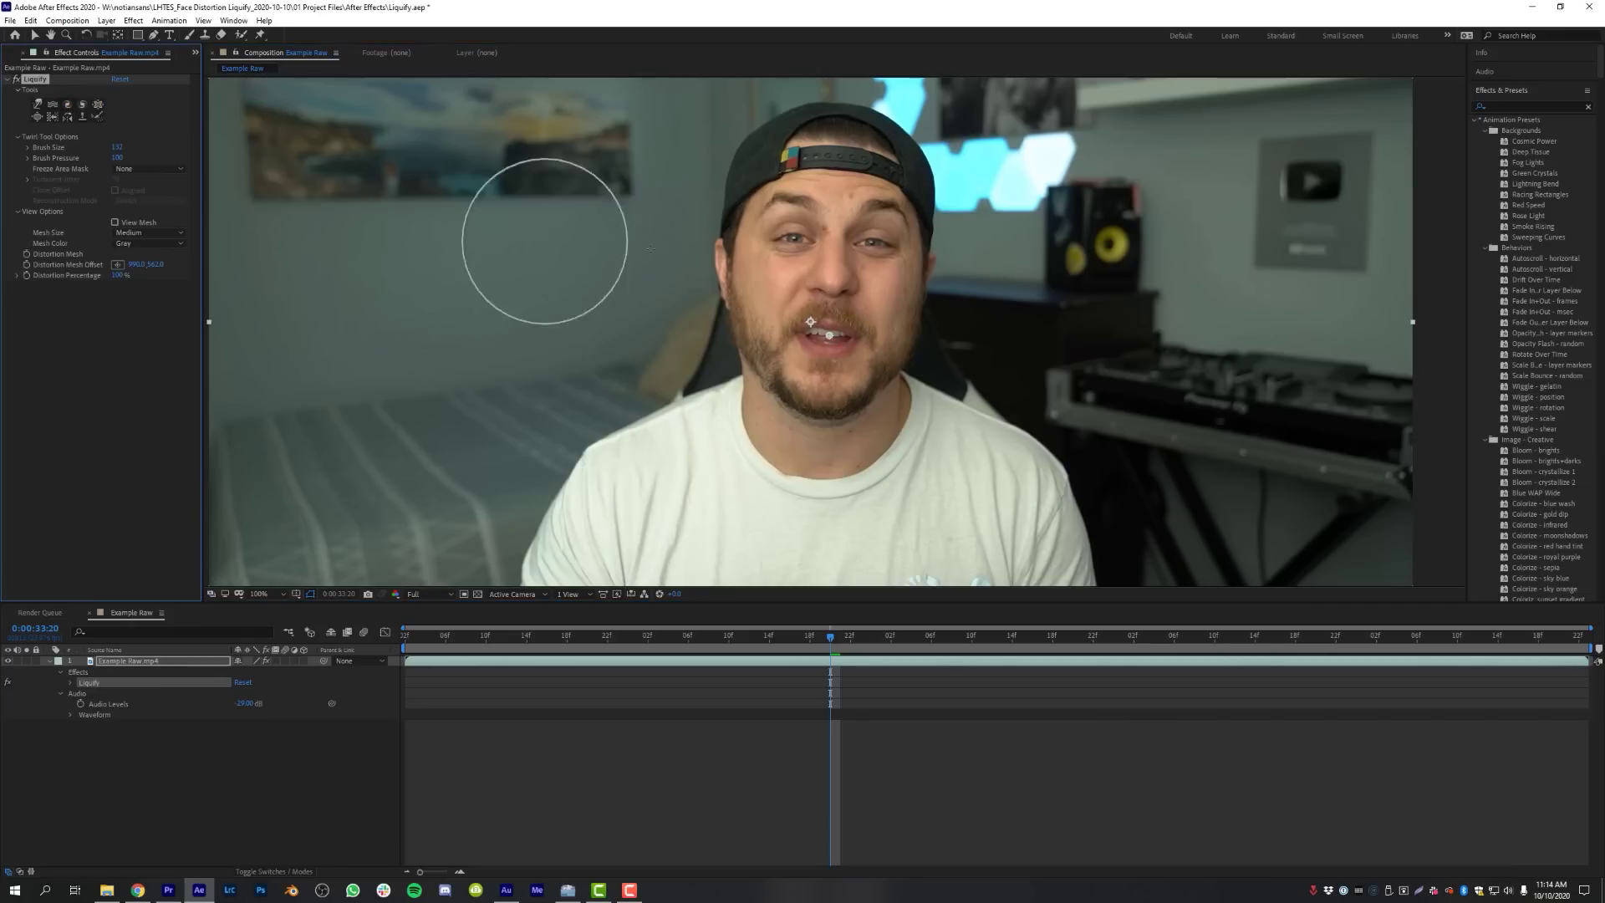
left_click_drag(843, 244, 844, 247)
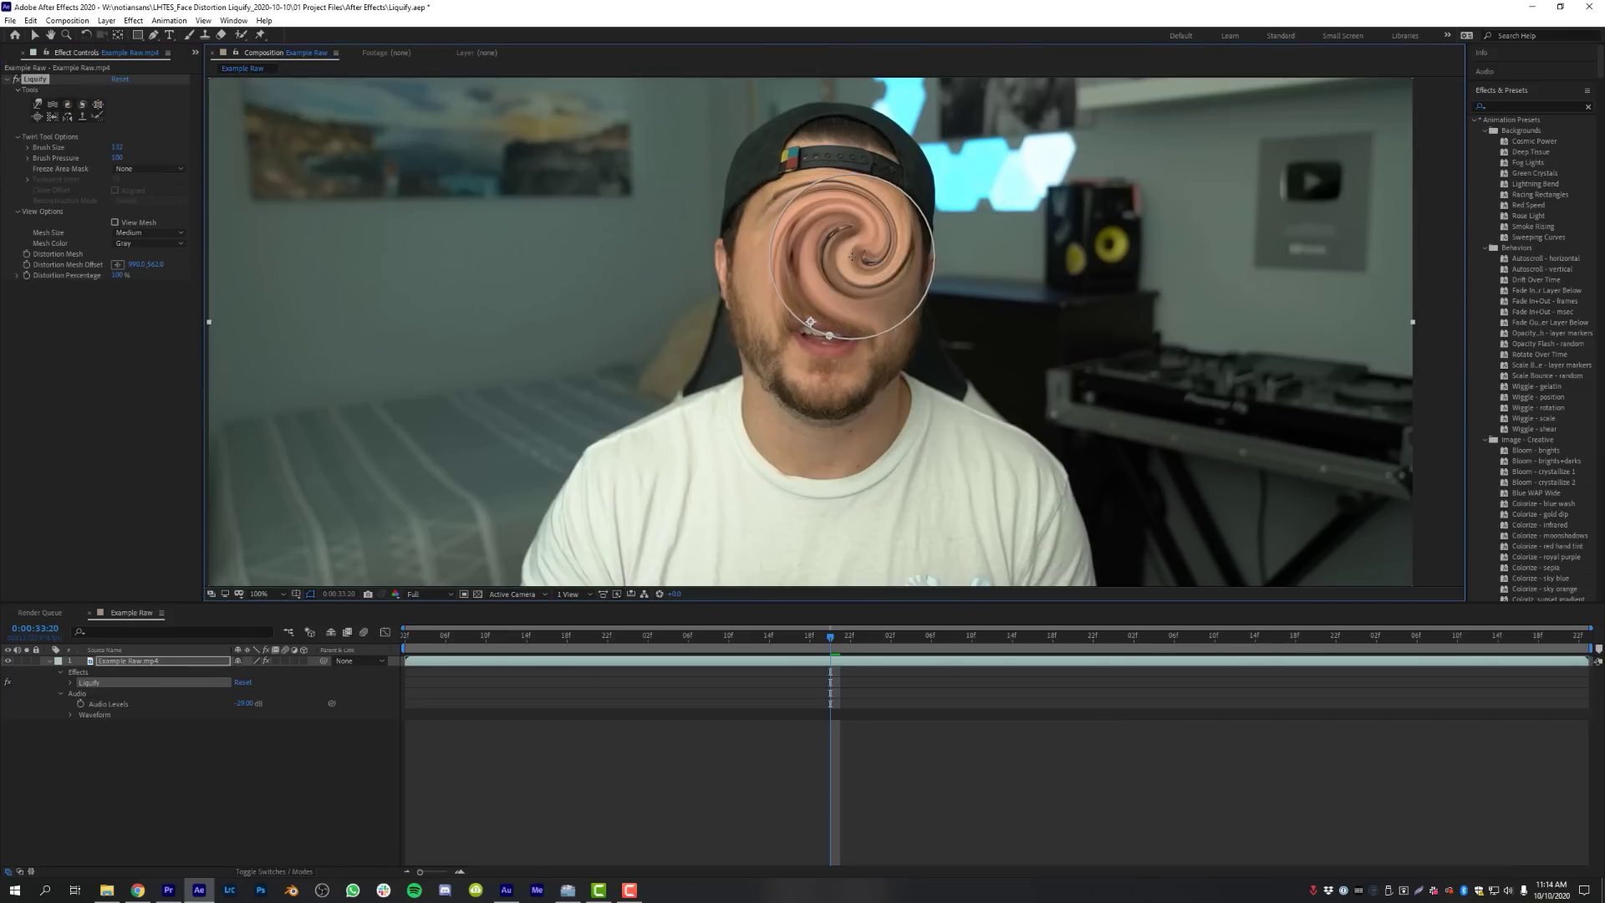
key("ctrl+z")
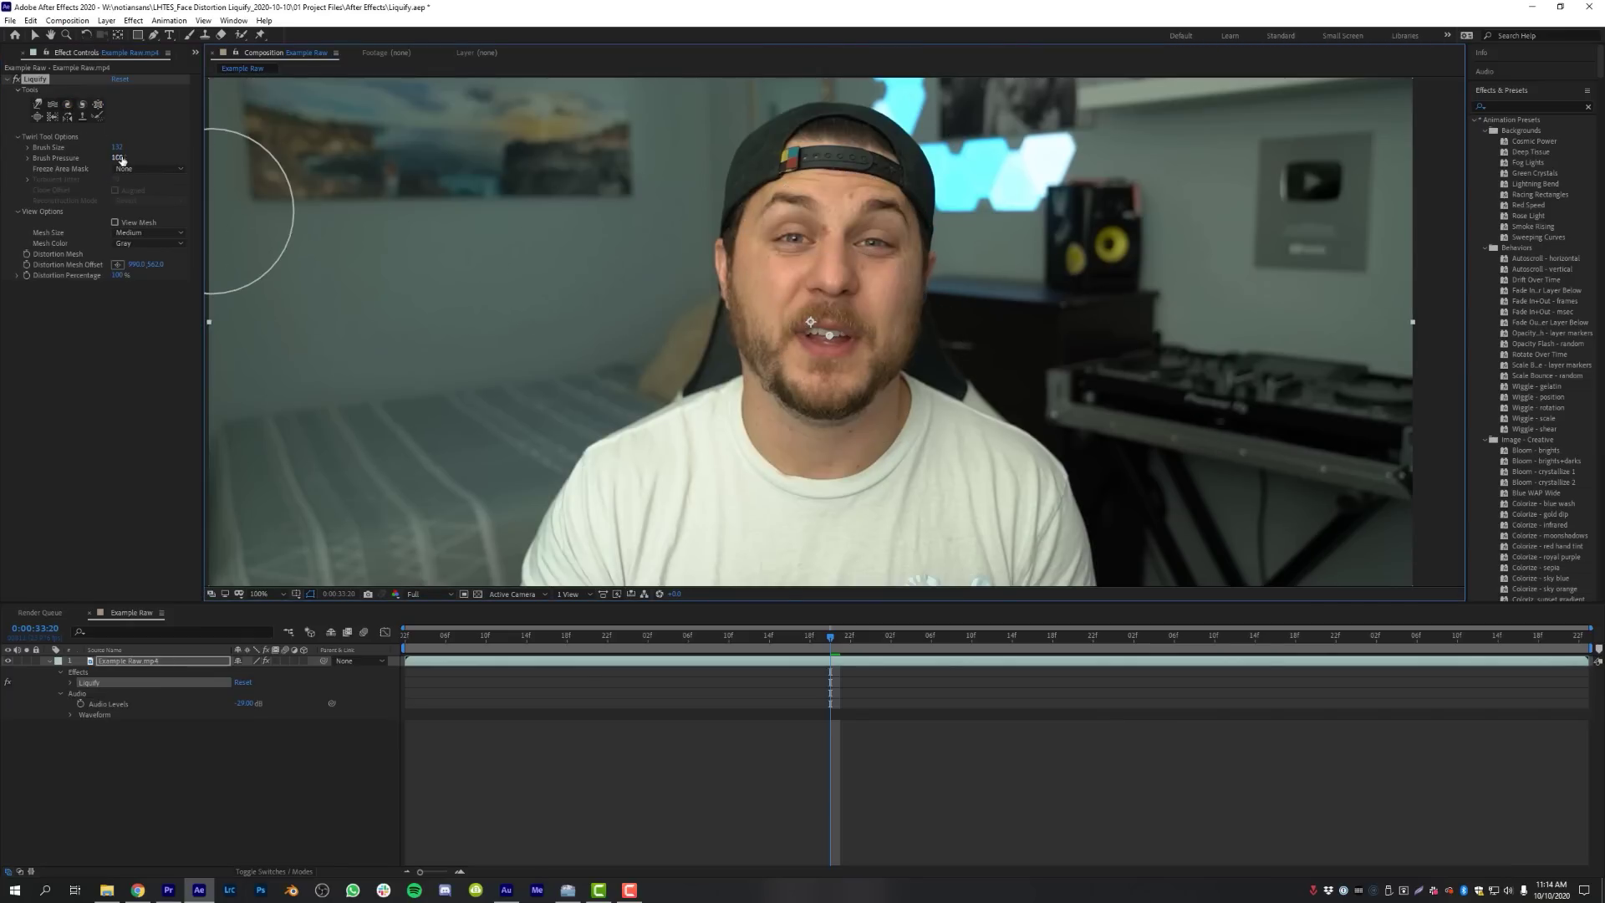
Step: Lower the Brush Pressure, and try the Twirl Clockwise and Twirl Counterclockwise tools on the nose
left_click_drag(118, 157, 112, 157)
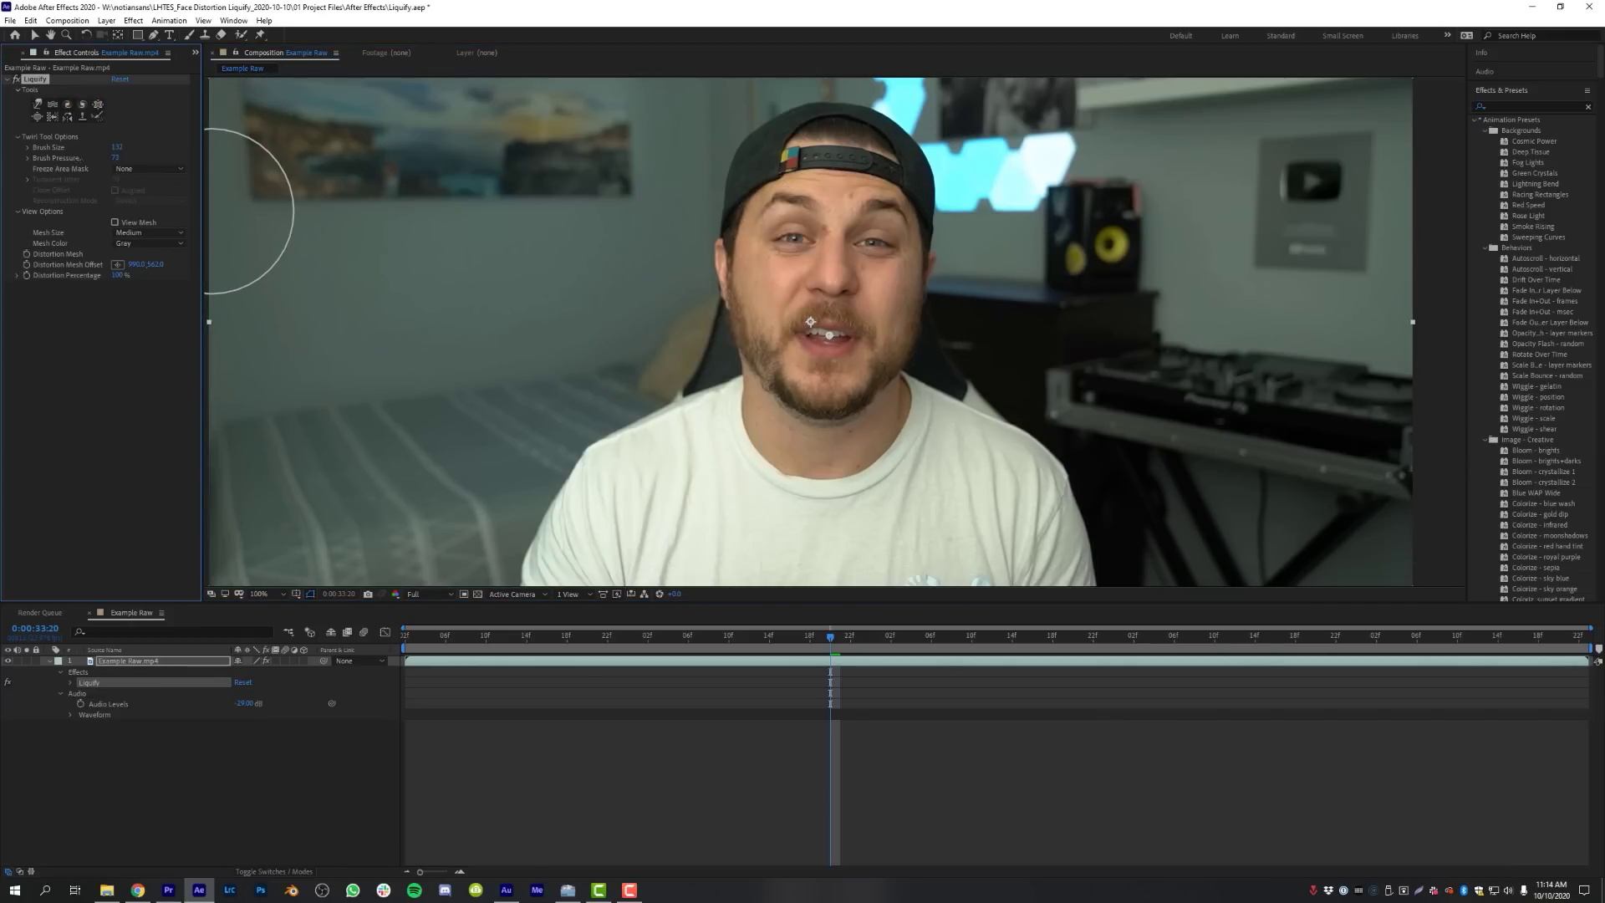
left_click_drag(6, 164, 3, 164)
left_click(834, 288)
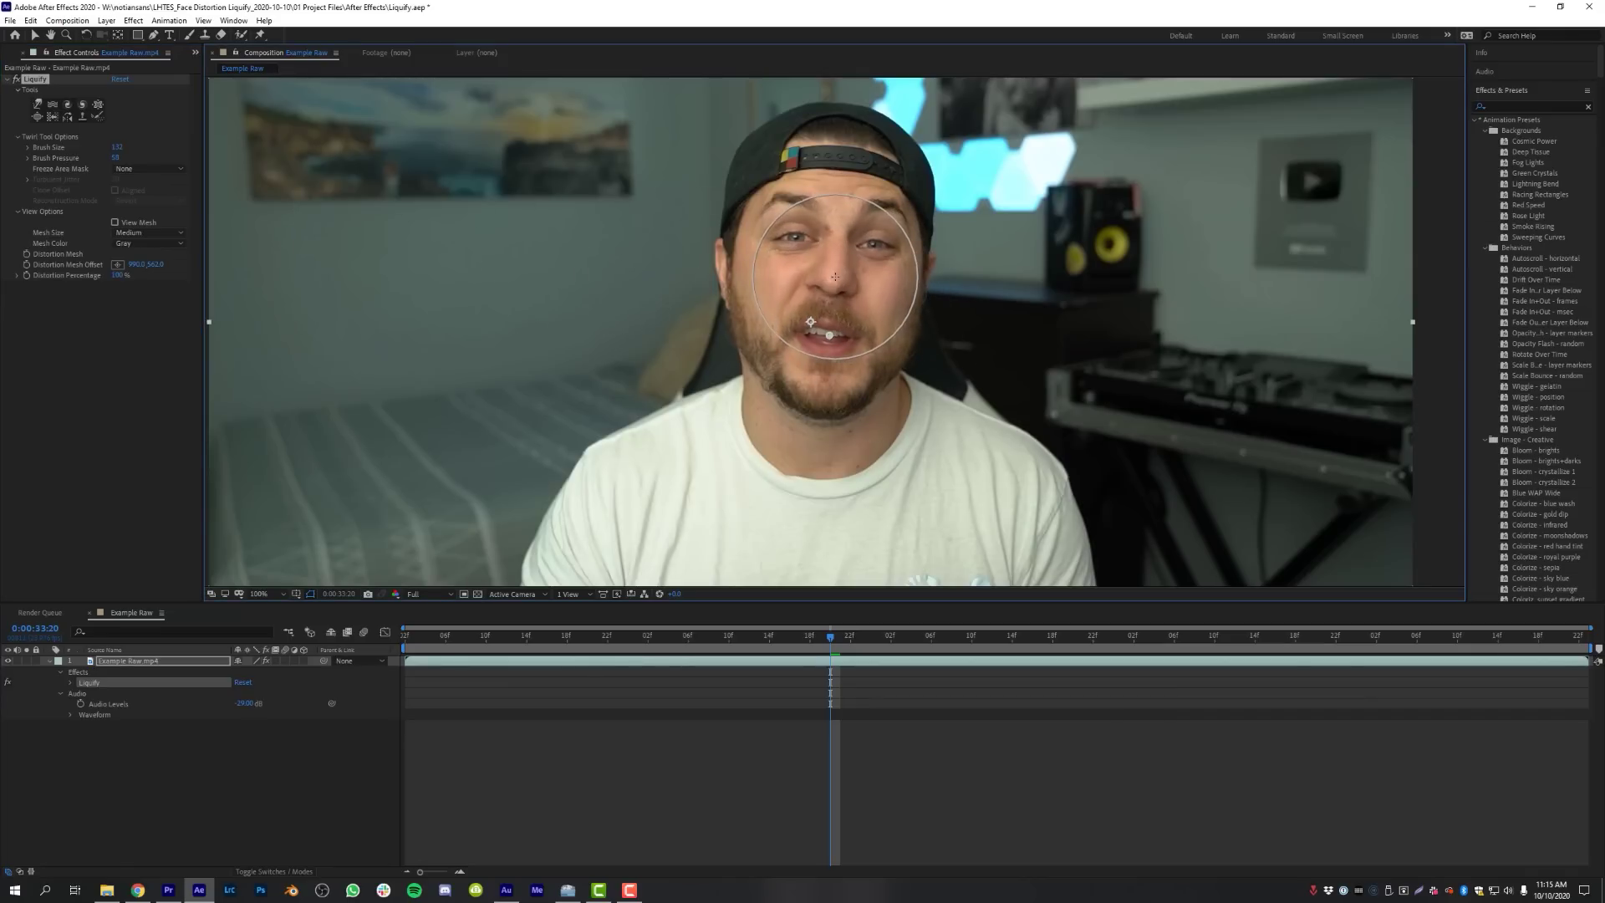
left_click(82, 105)
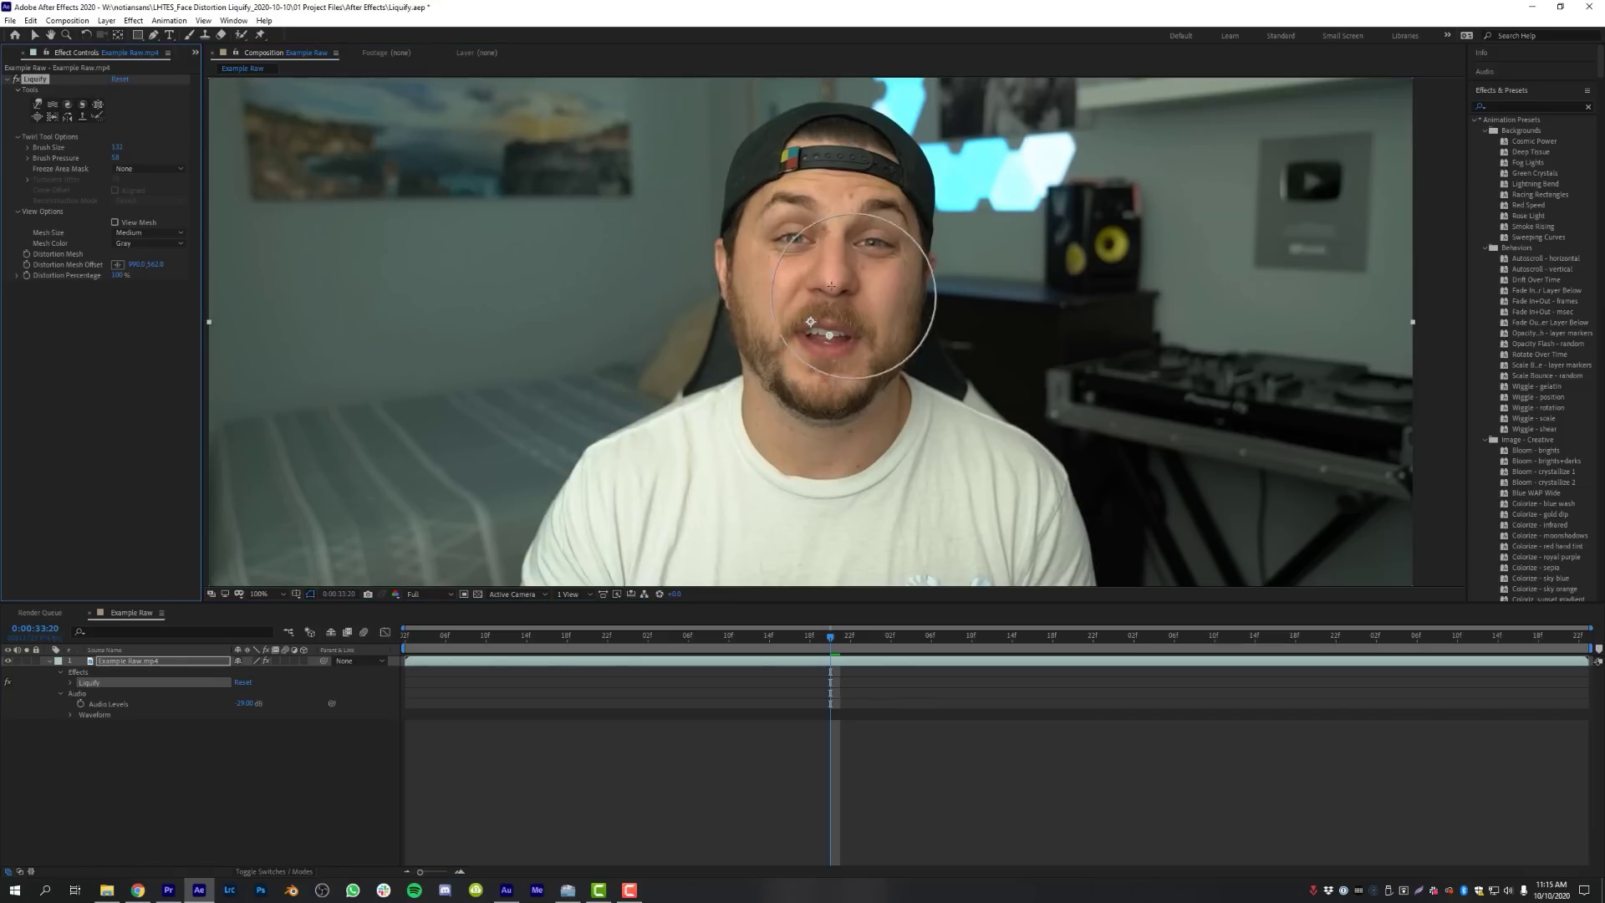
left_click(841, 288)
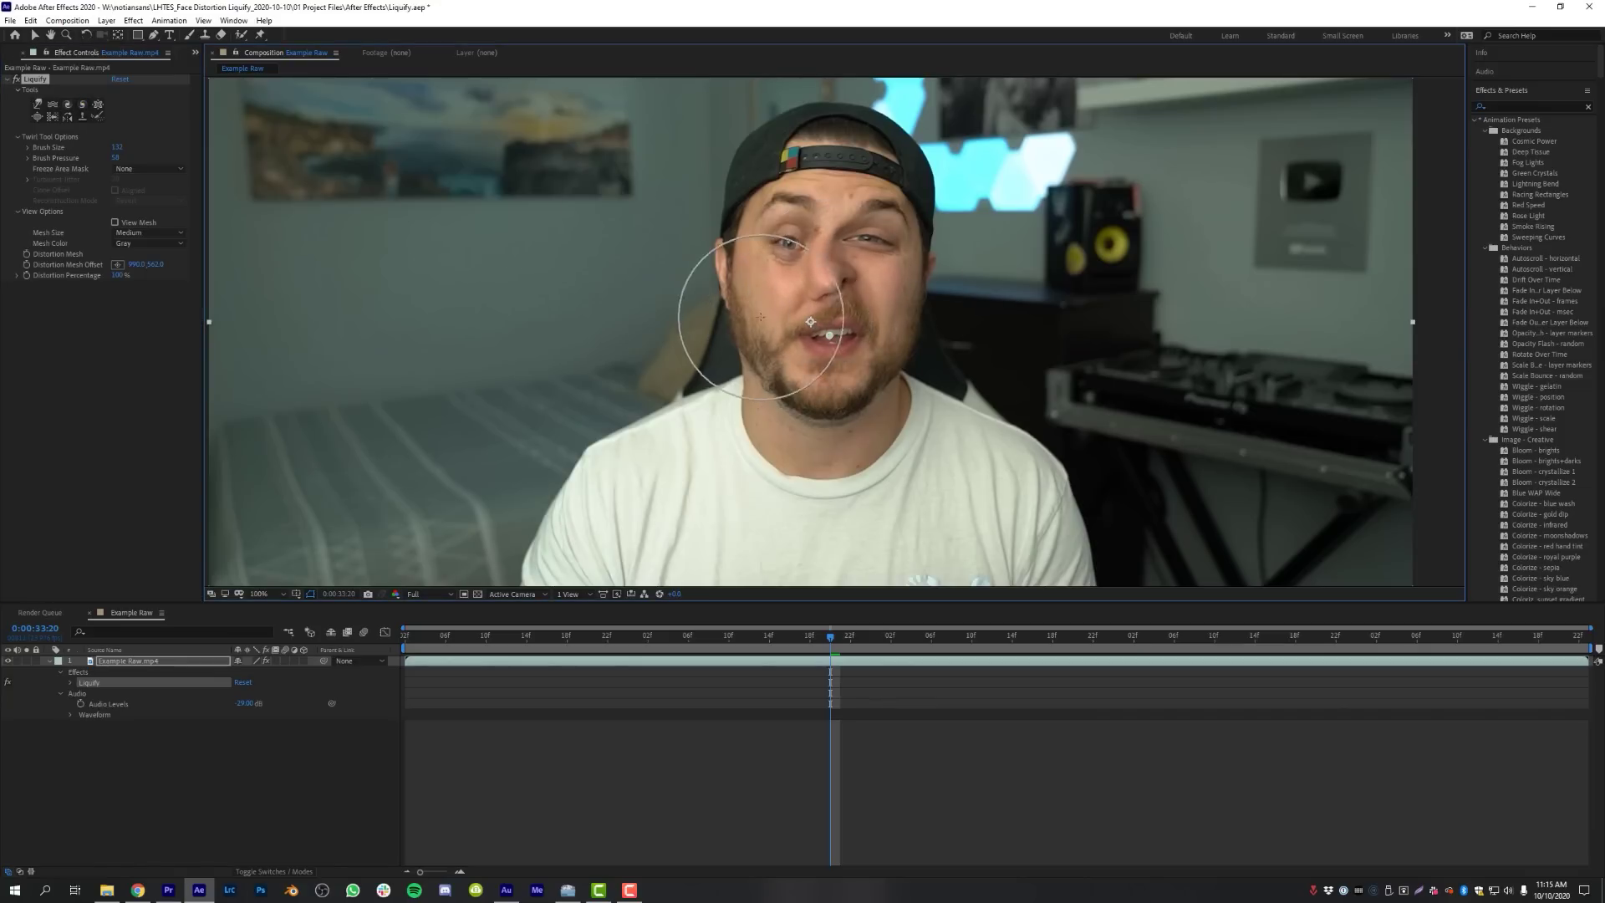
Step: Try the Shift Pixels tool across the eyes, display the mesh to inspect the distortion, and undo the changes
left_click(98, 104)
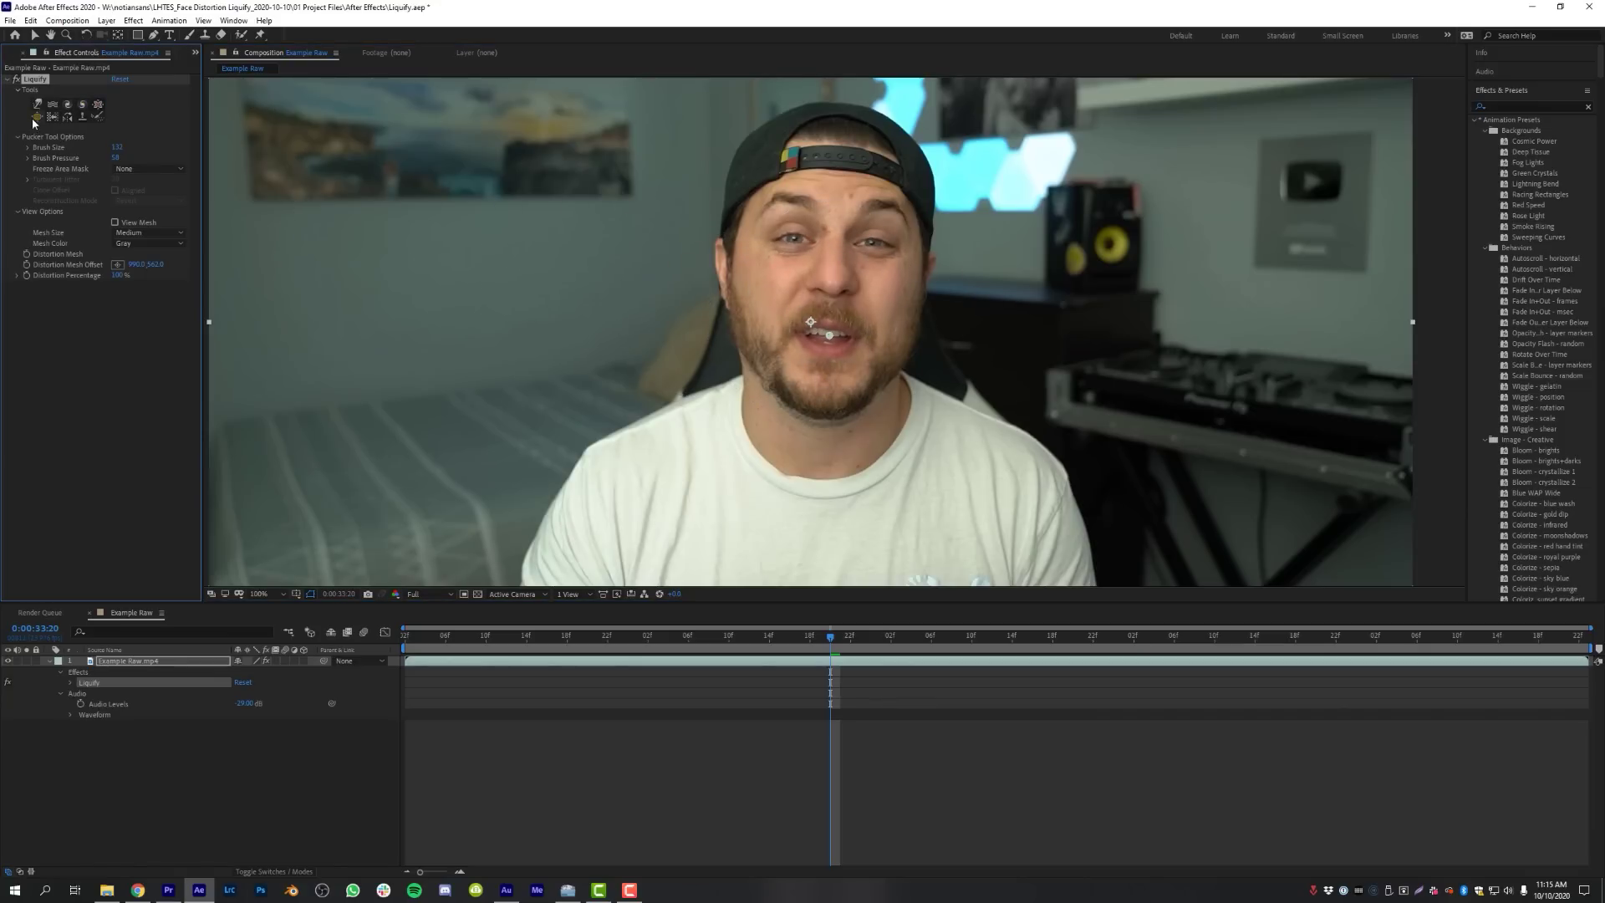
left_click(875, 240)
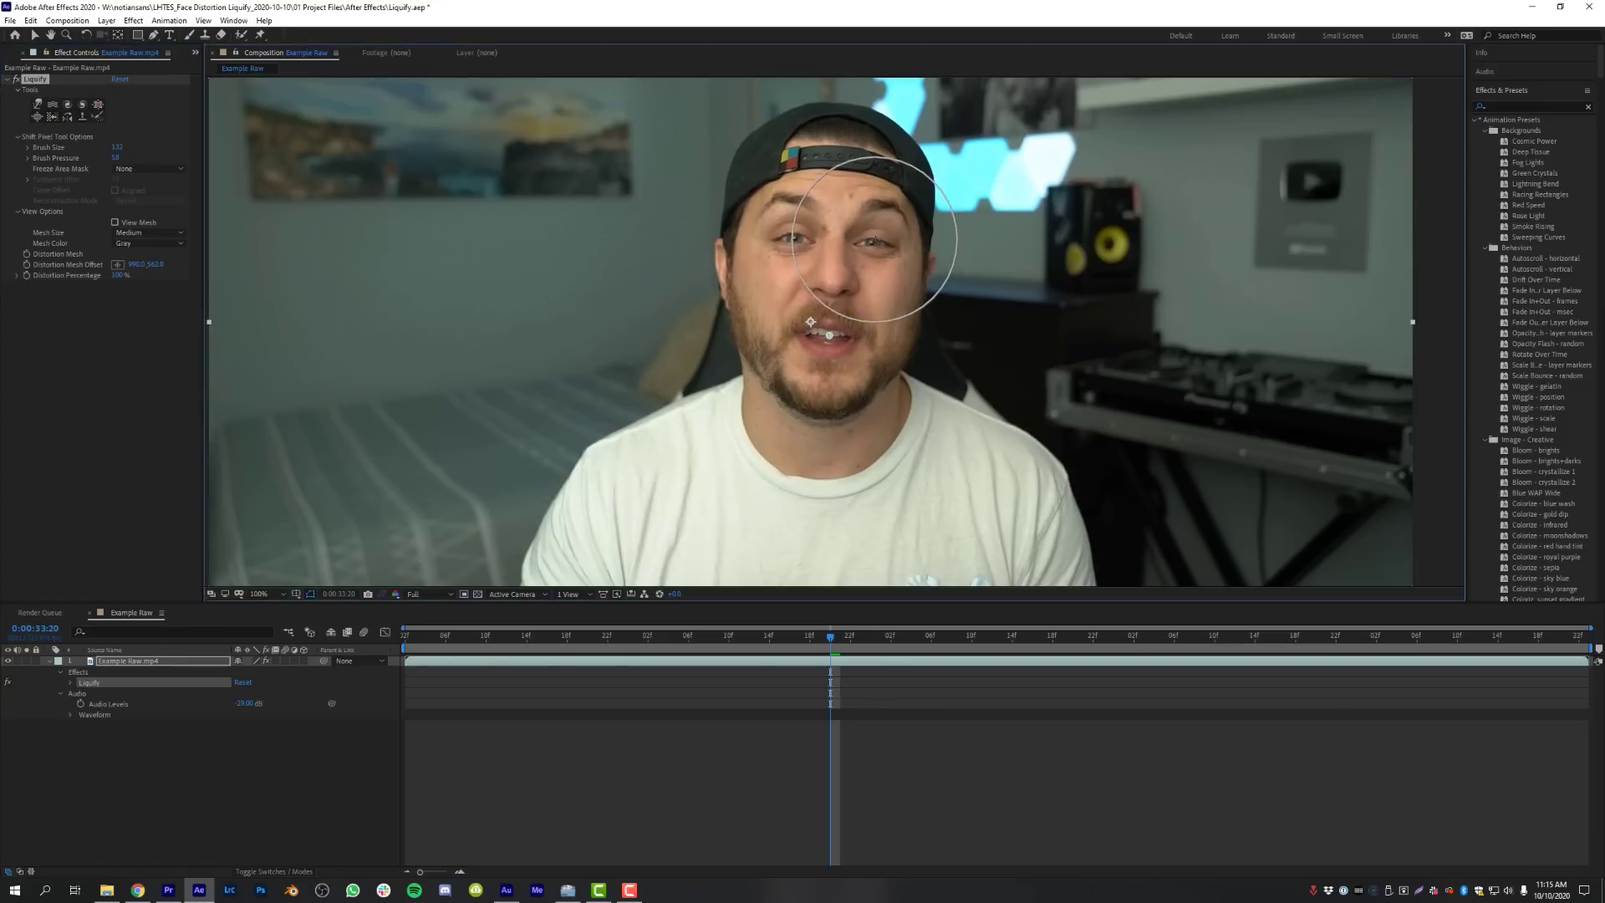
mouse_move(820, 229)
left_mouse_down()
mouse_move(806, 206)
mouse_move(812, 233)
left_mouse_up()
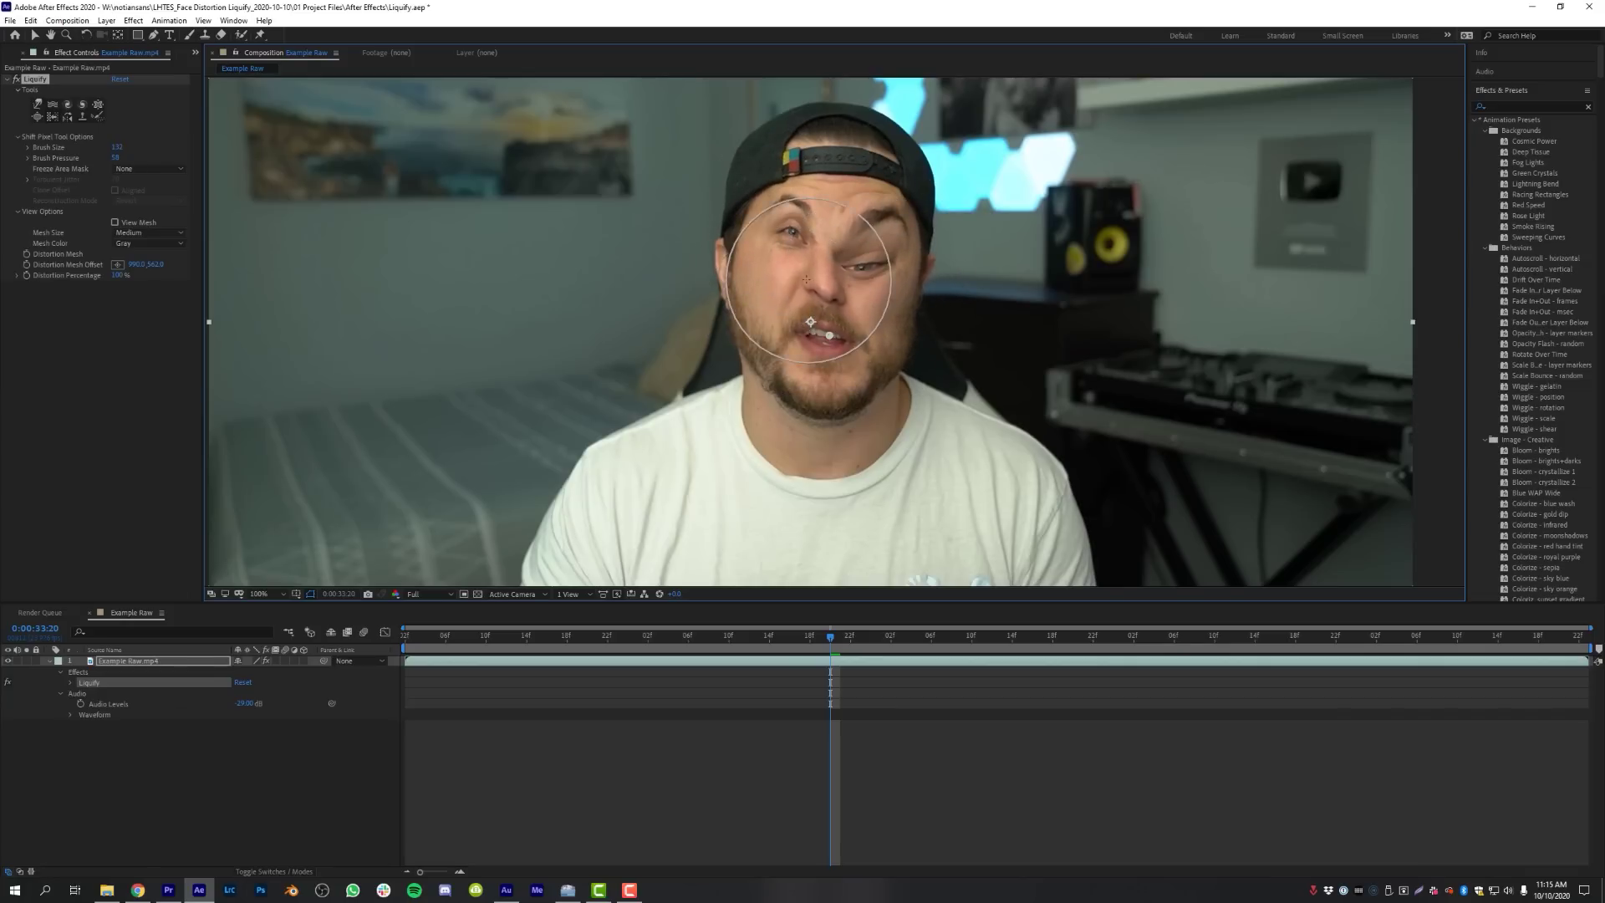
left_click(114, 221)
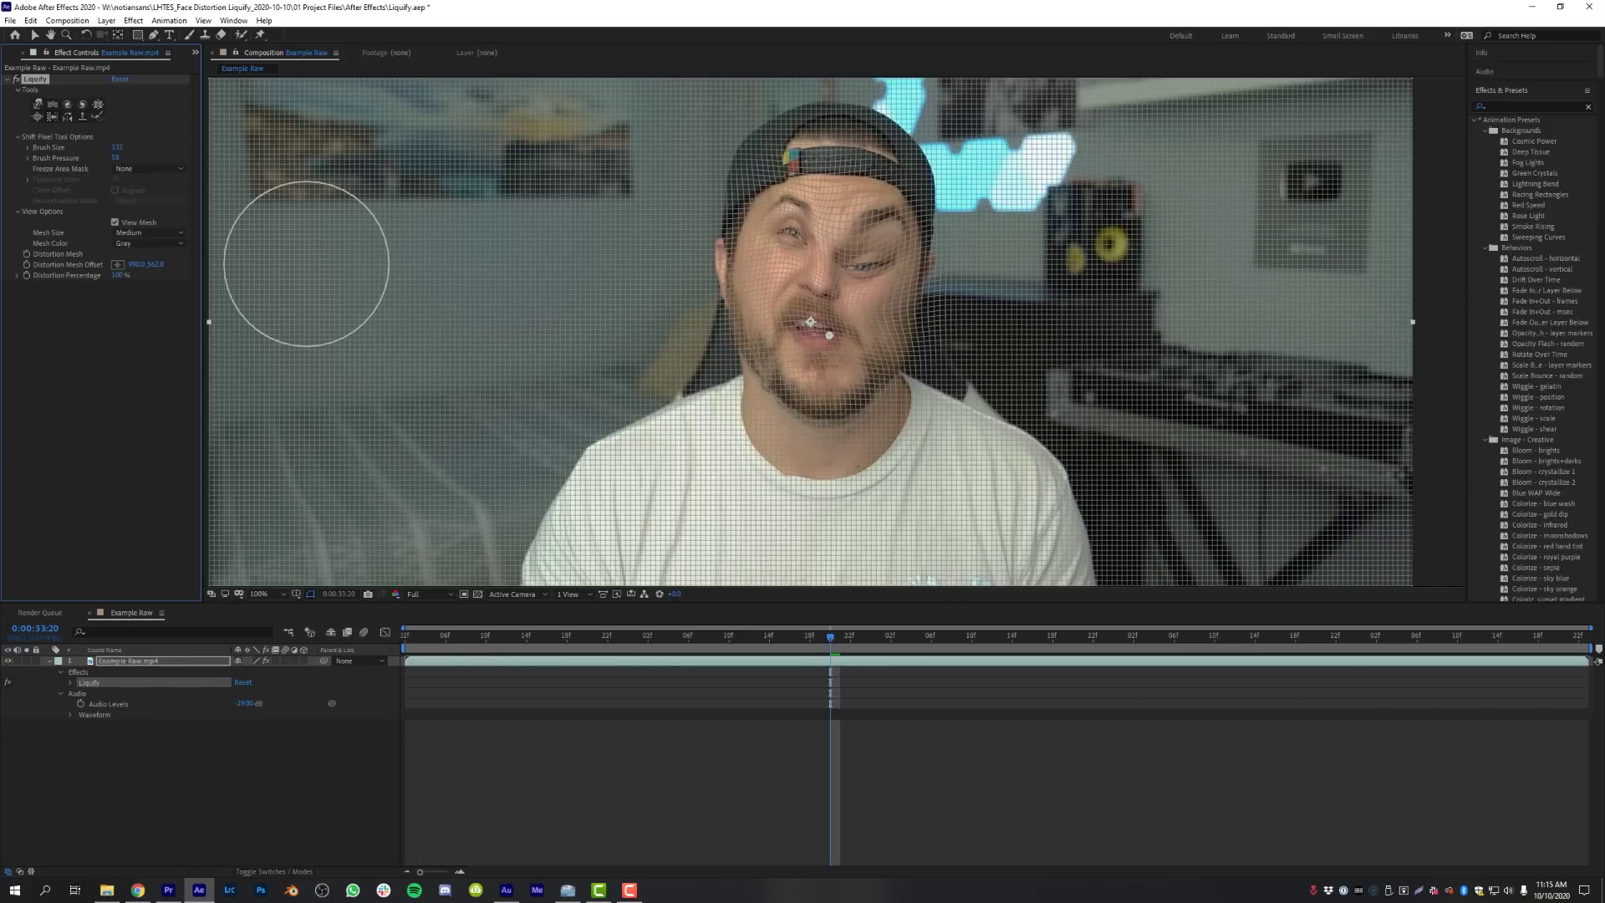
key("ctrl+z")
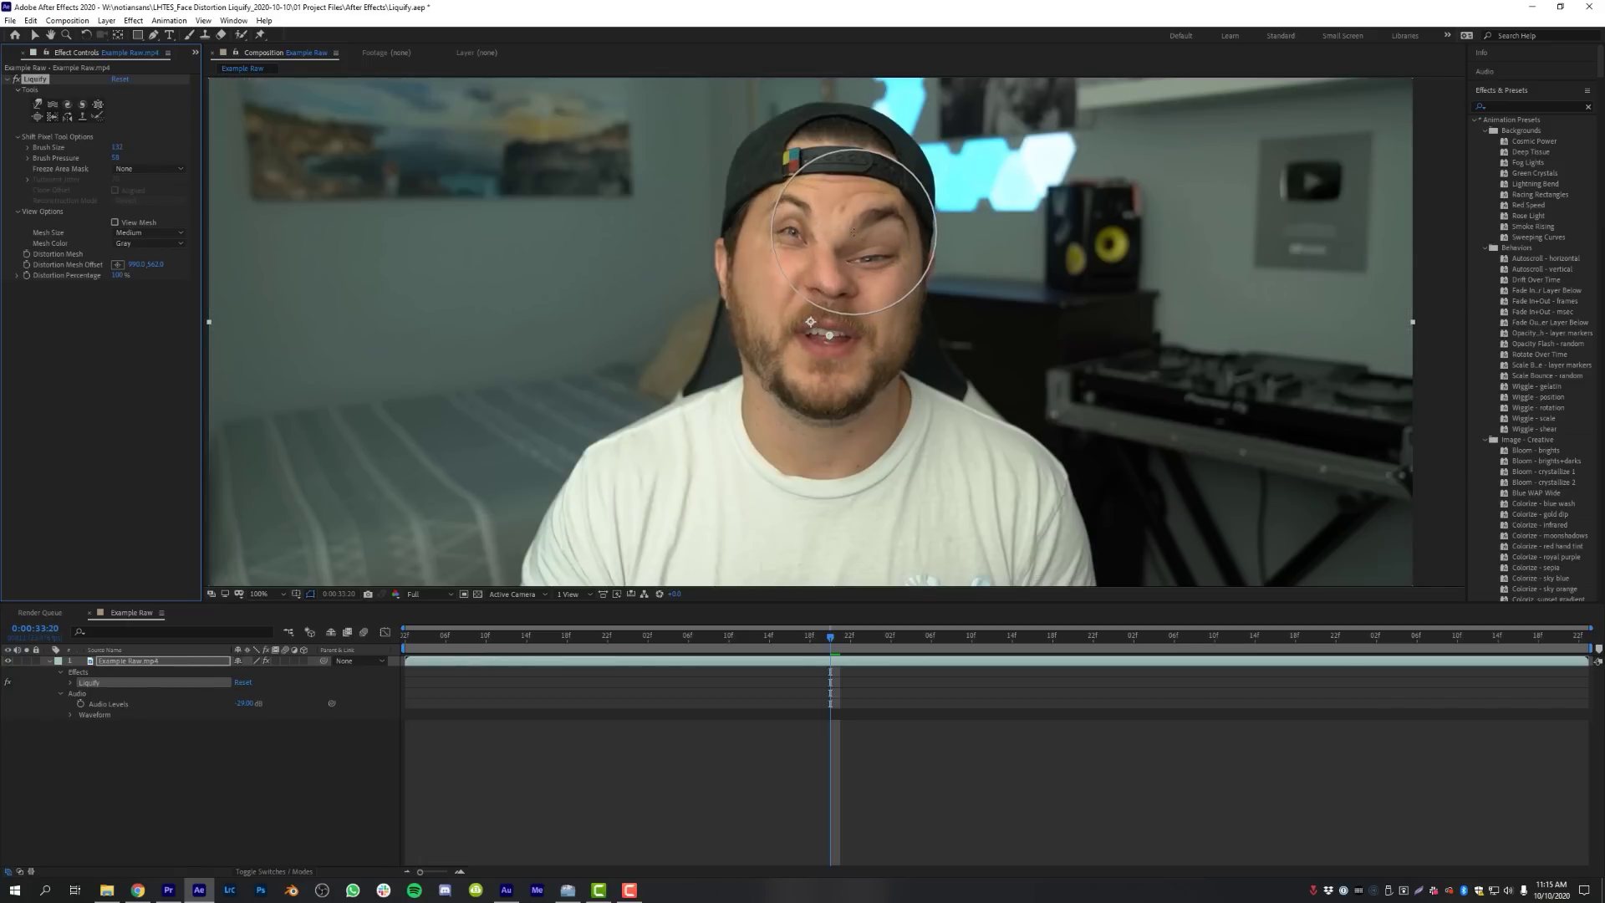
key("ctrl+z")
Step: Try Reflection tool strokes across the eyes, nose and mouth, undoing the resulting distortions
left_click(52, 117)
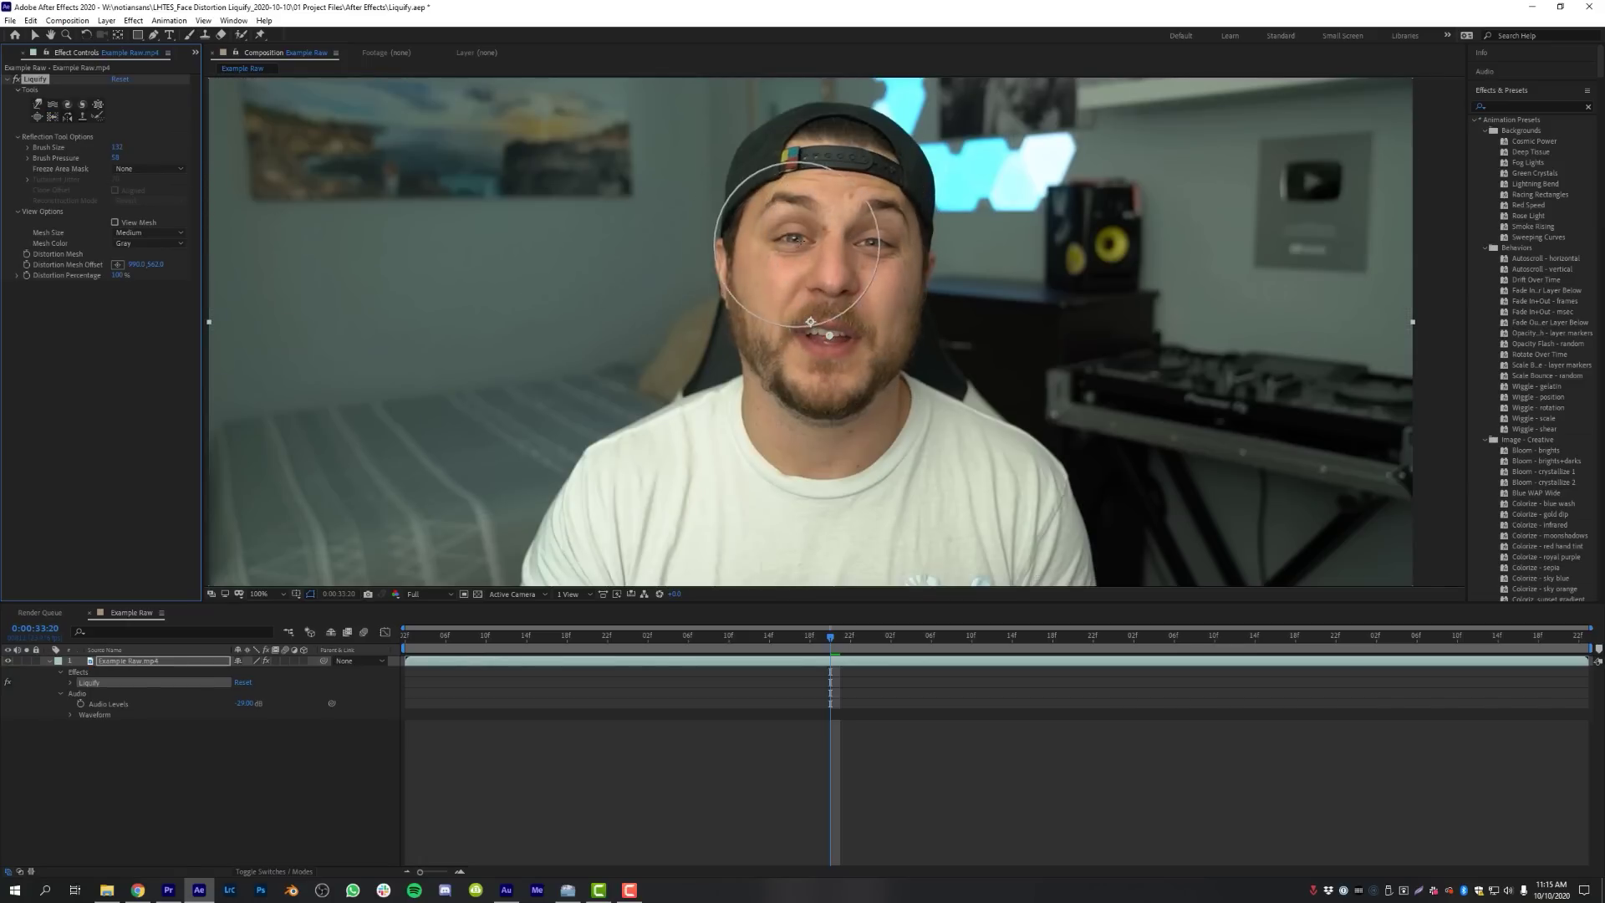
left_click_drag(777, 225, 891, 290)
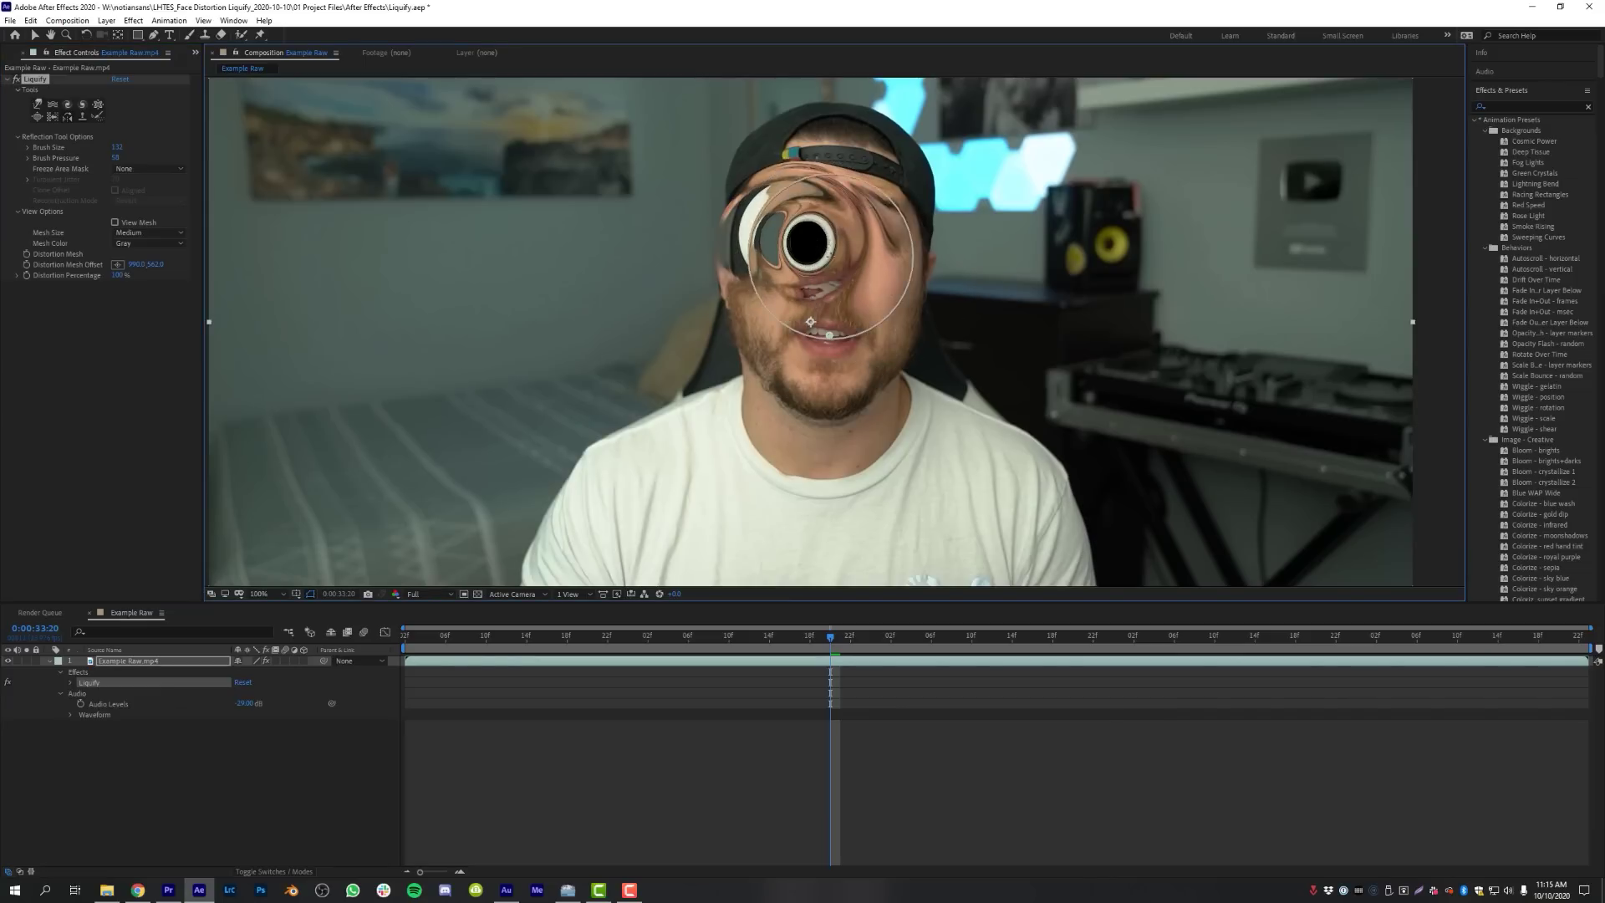
key("ctrl+z")
mouse_move(794, 239)
left_mouse_down()
mouse_move(845, 266)
mouse_move(811, 253)
mouse_move(826, 282)
mouse_move(867, 293)
left_mouse_up()
key("ctrl+z")
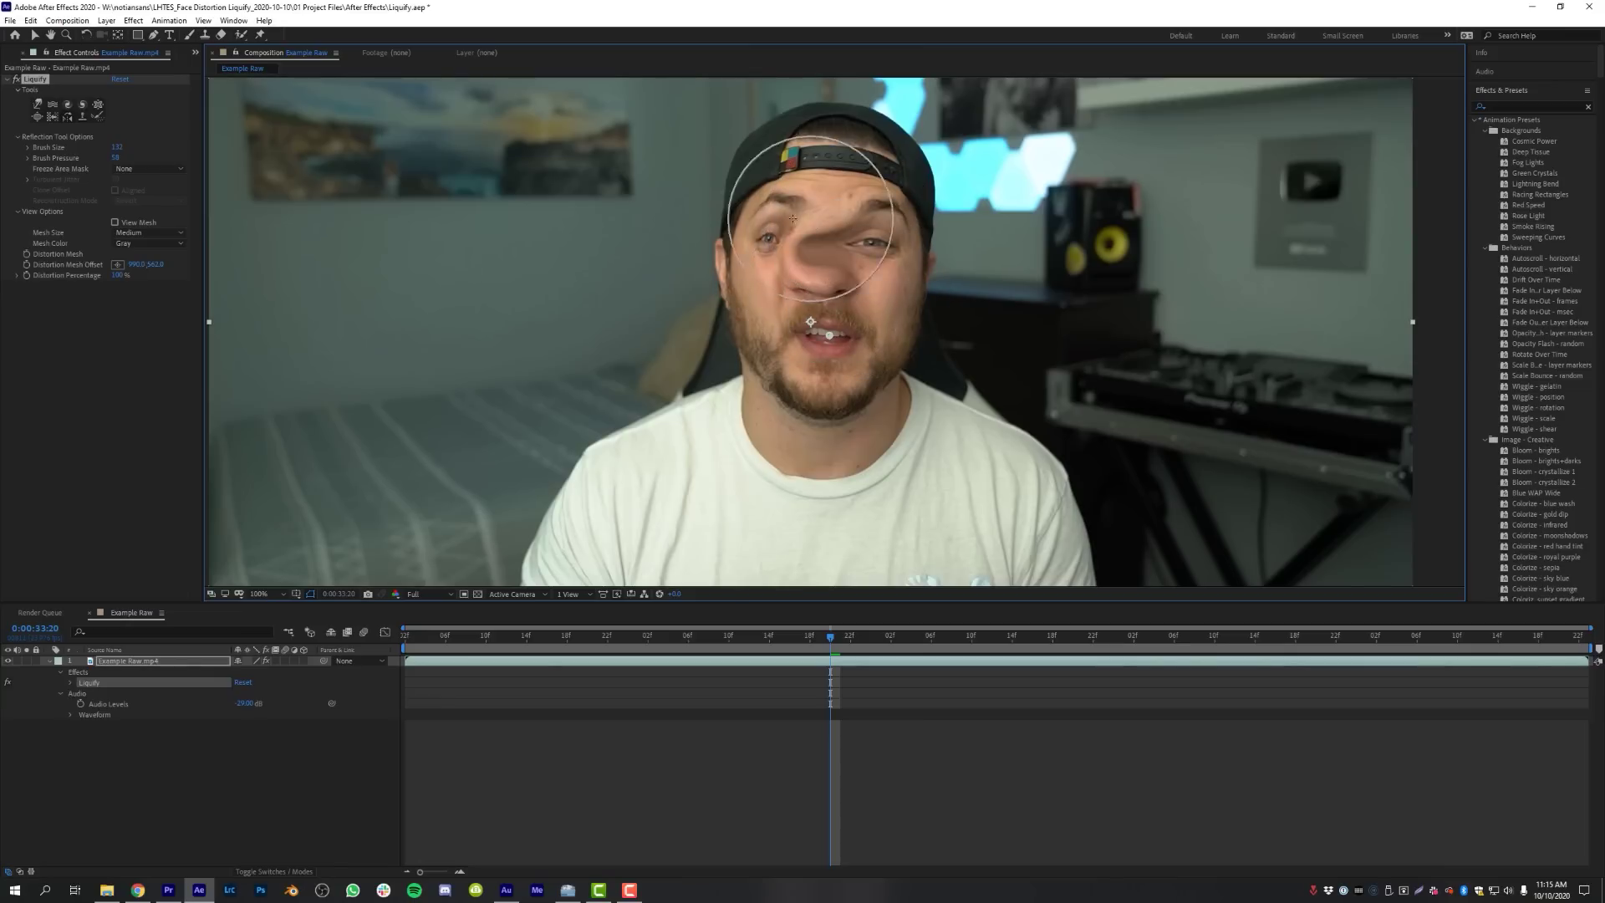
left_click_drag(831, 301, 861, 303)
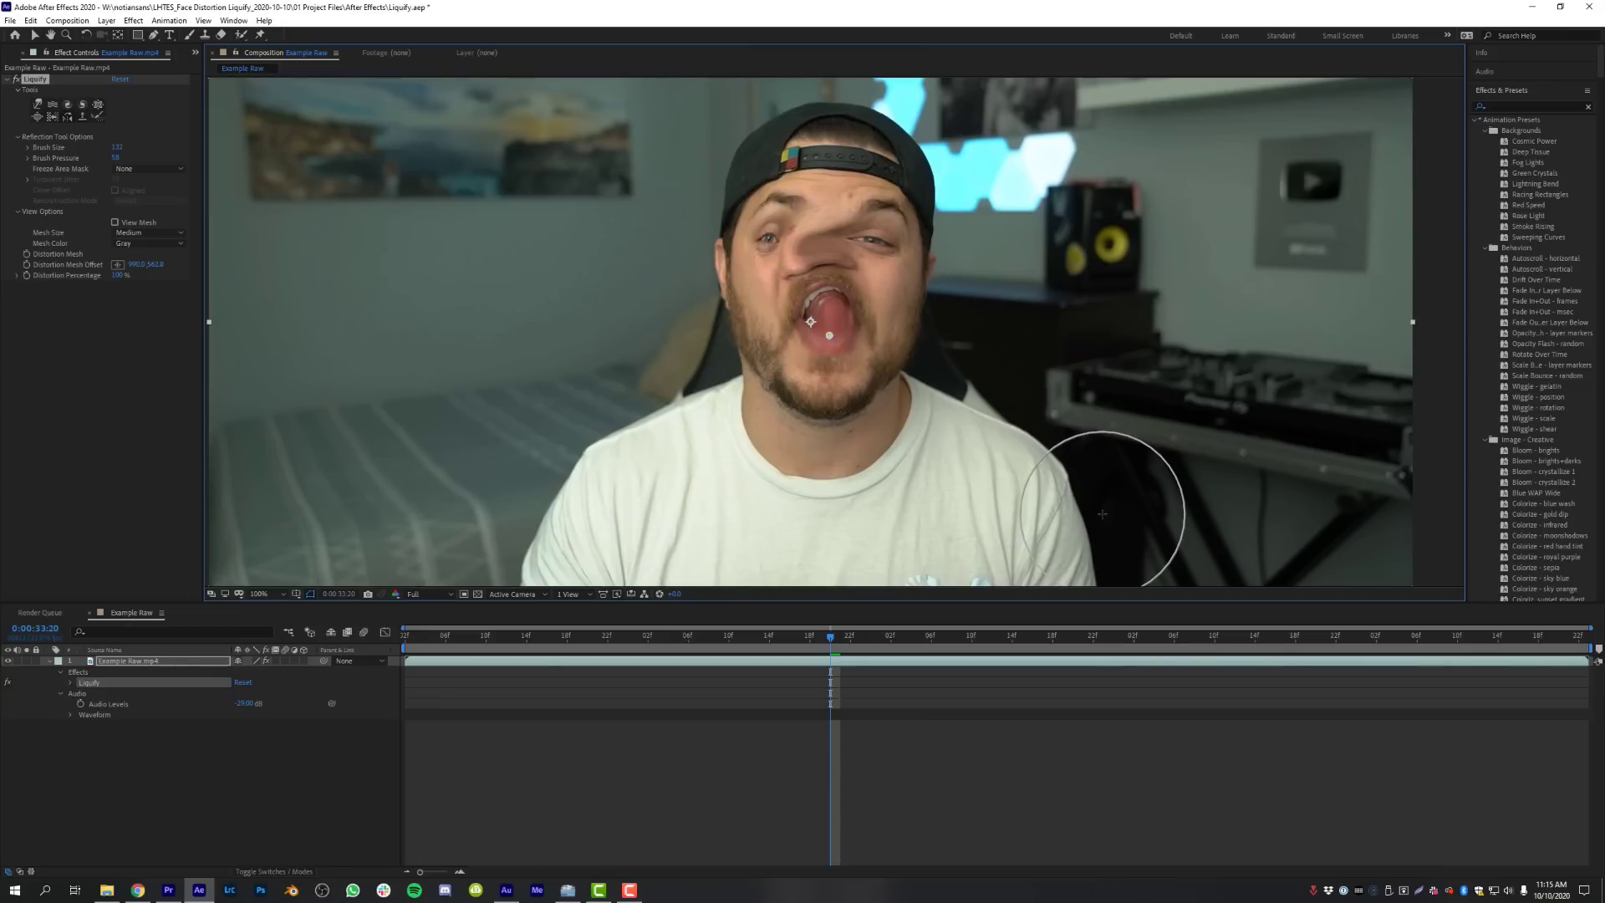
key("ctrl+z")
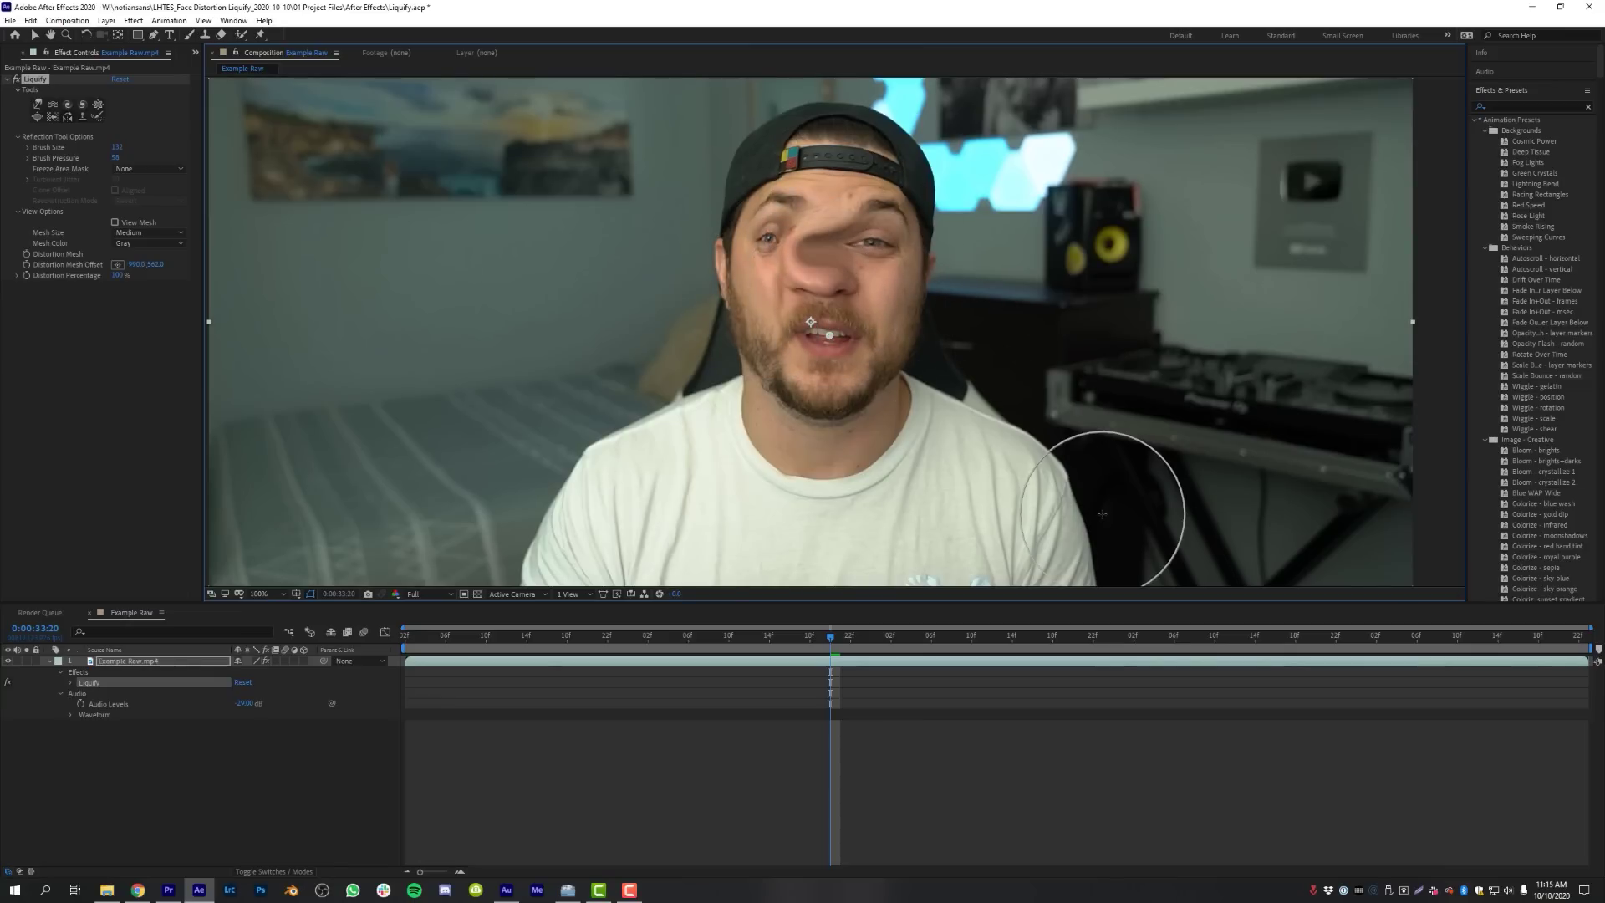
key("ctrl+z")
Step: Reduce the brush size with the Clone tool active, and try cloning on the eye without a source point
left_click(82, 117)
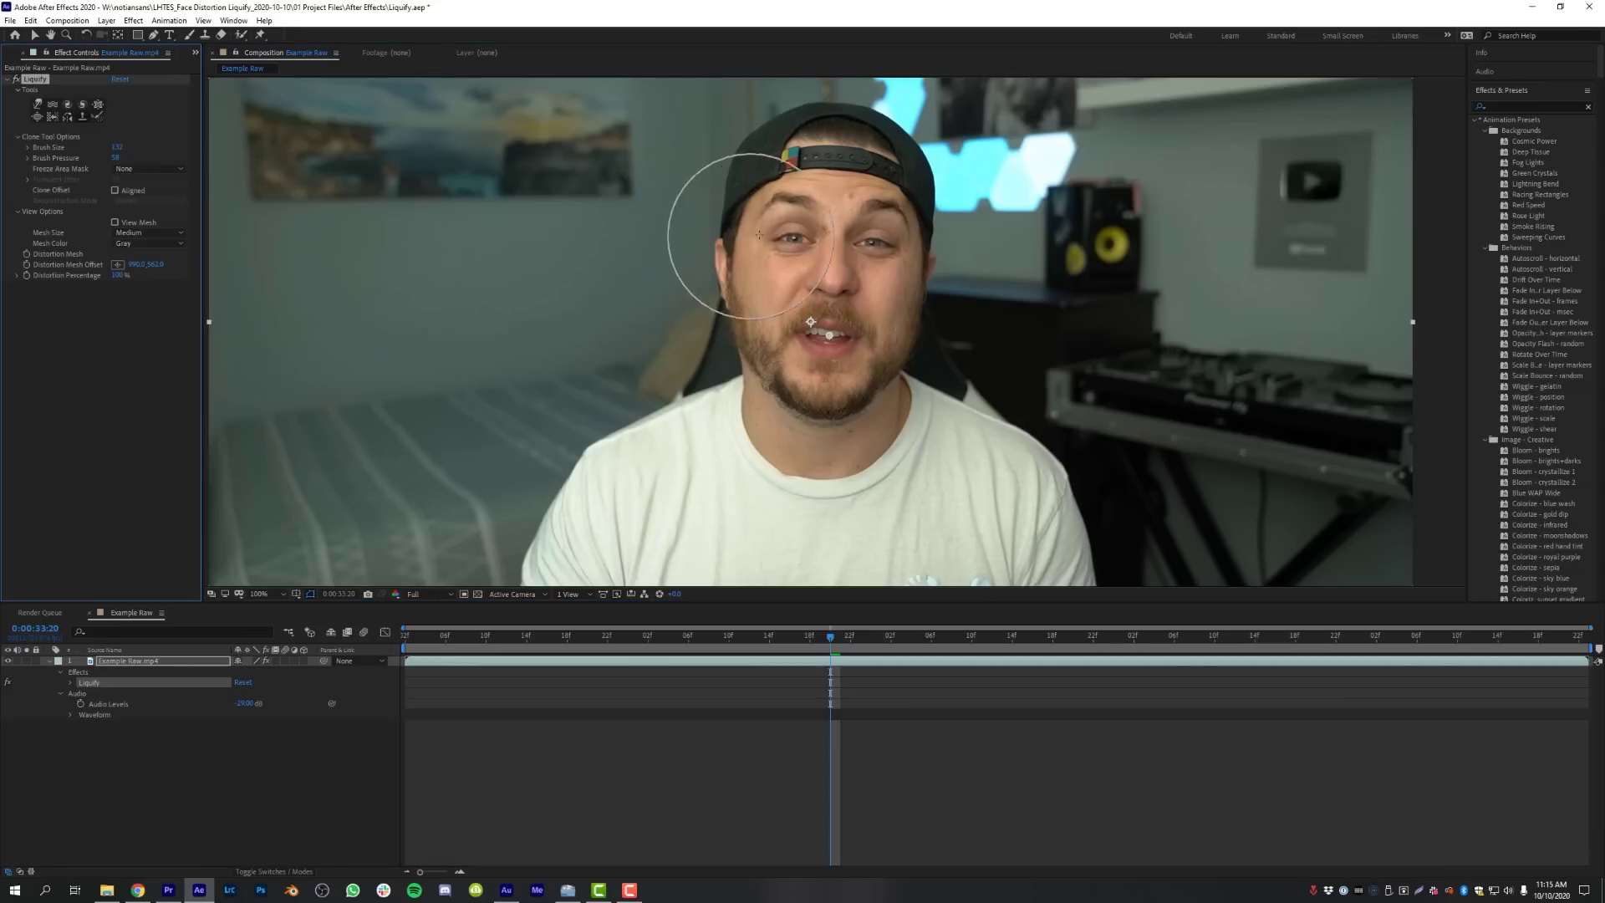
left_click_drag(806, 238, 695, 293)
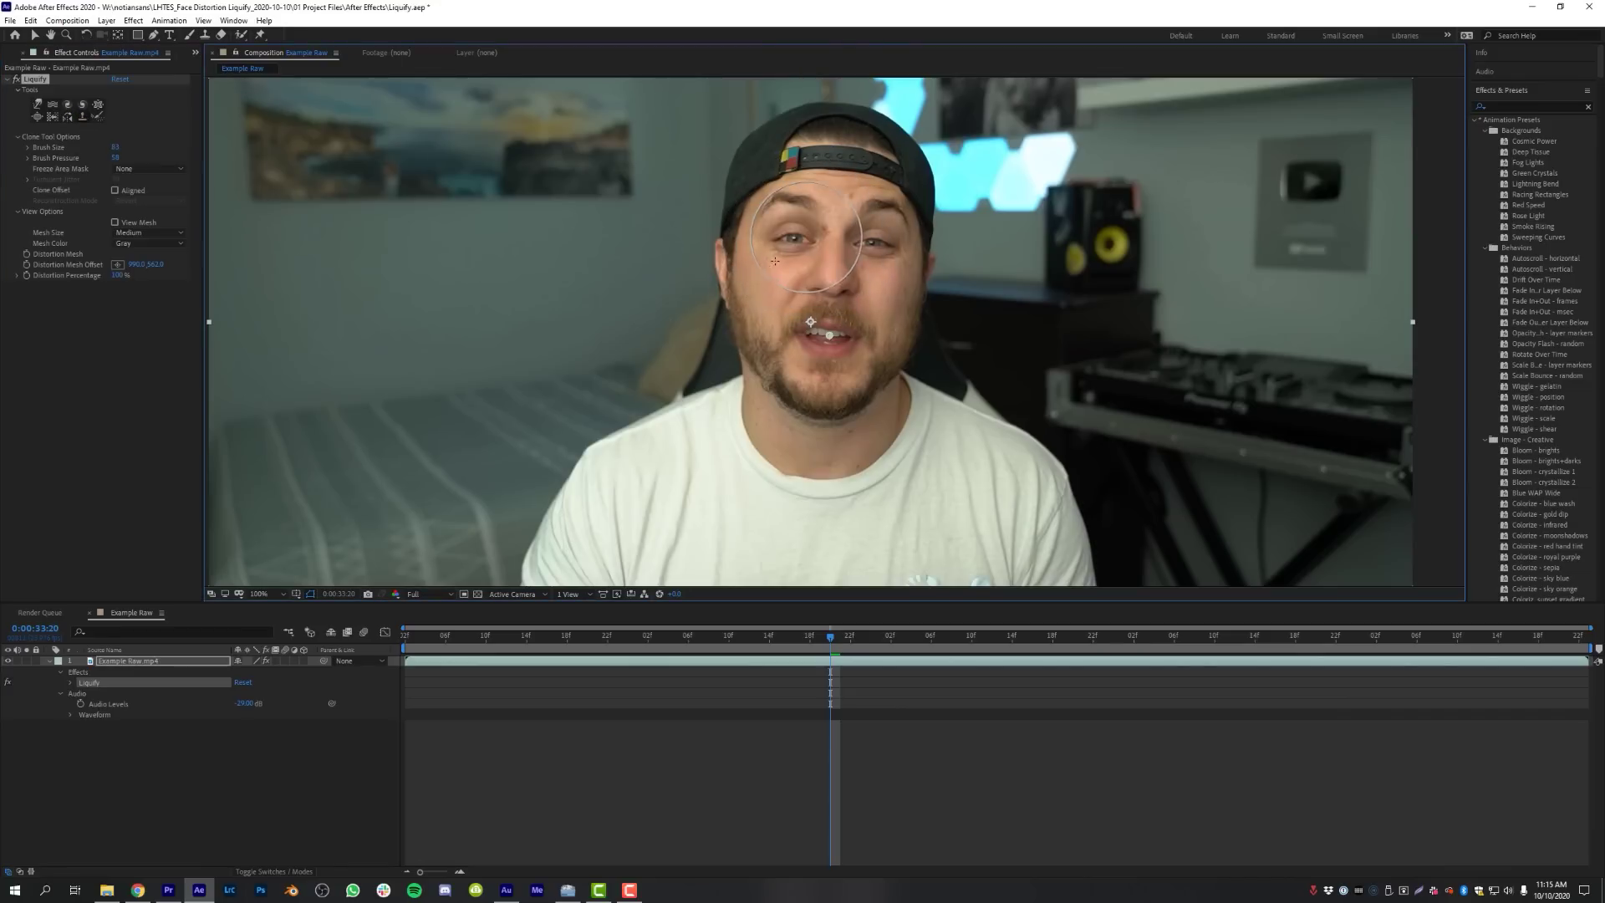
left_click(794, 235)
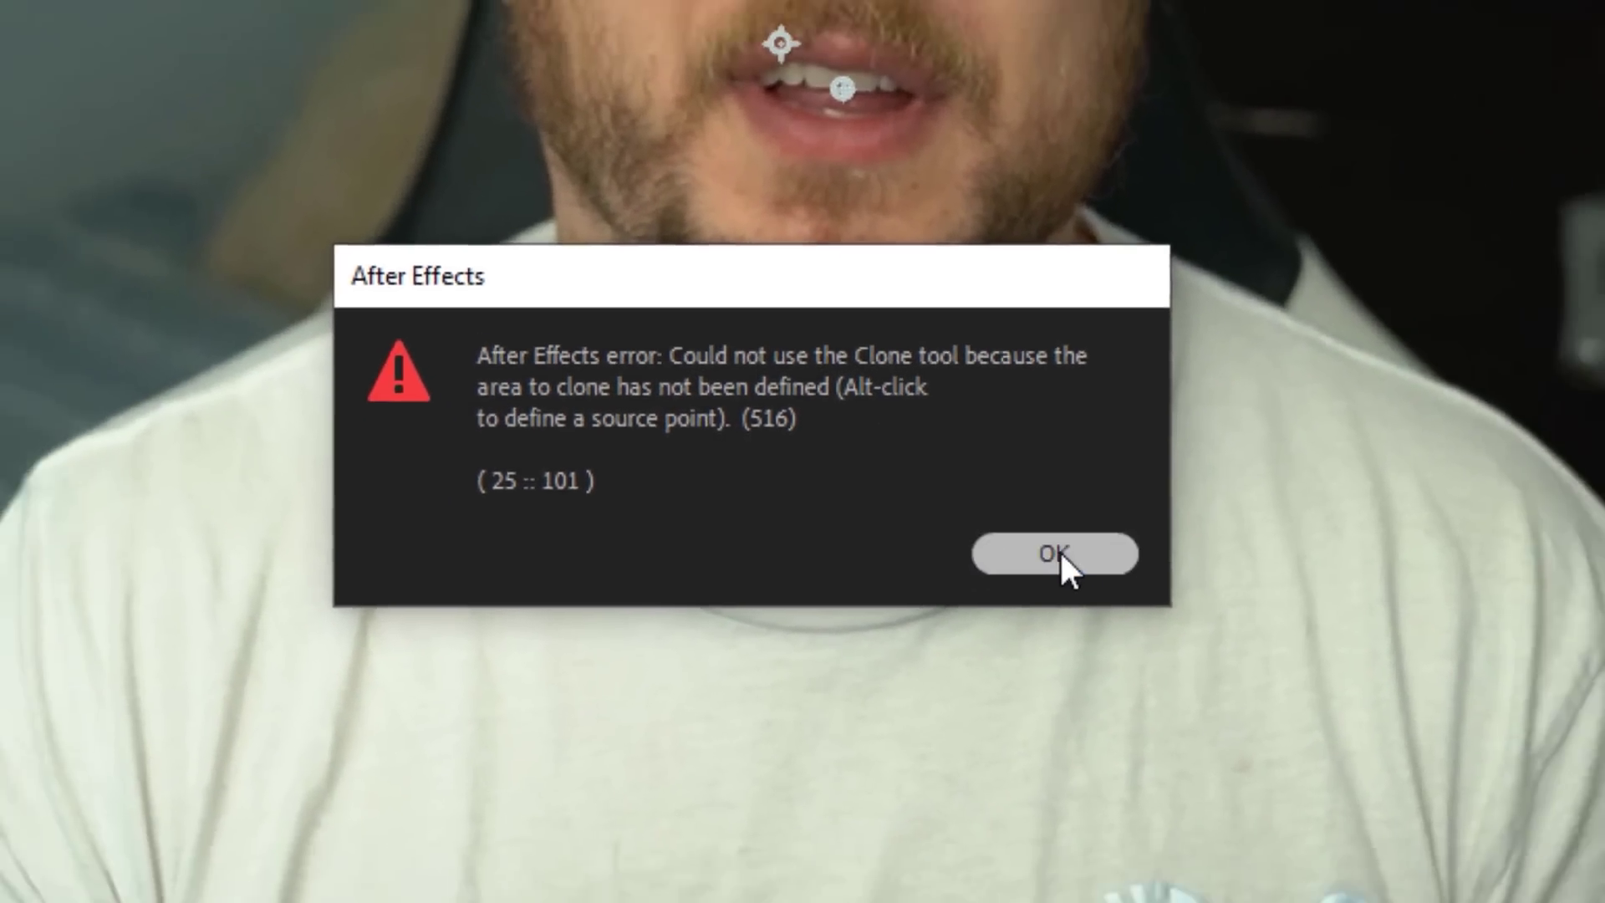
left_click(1102, 576)
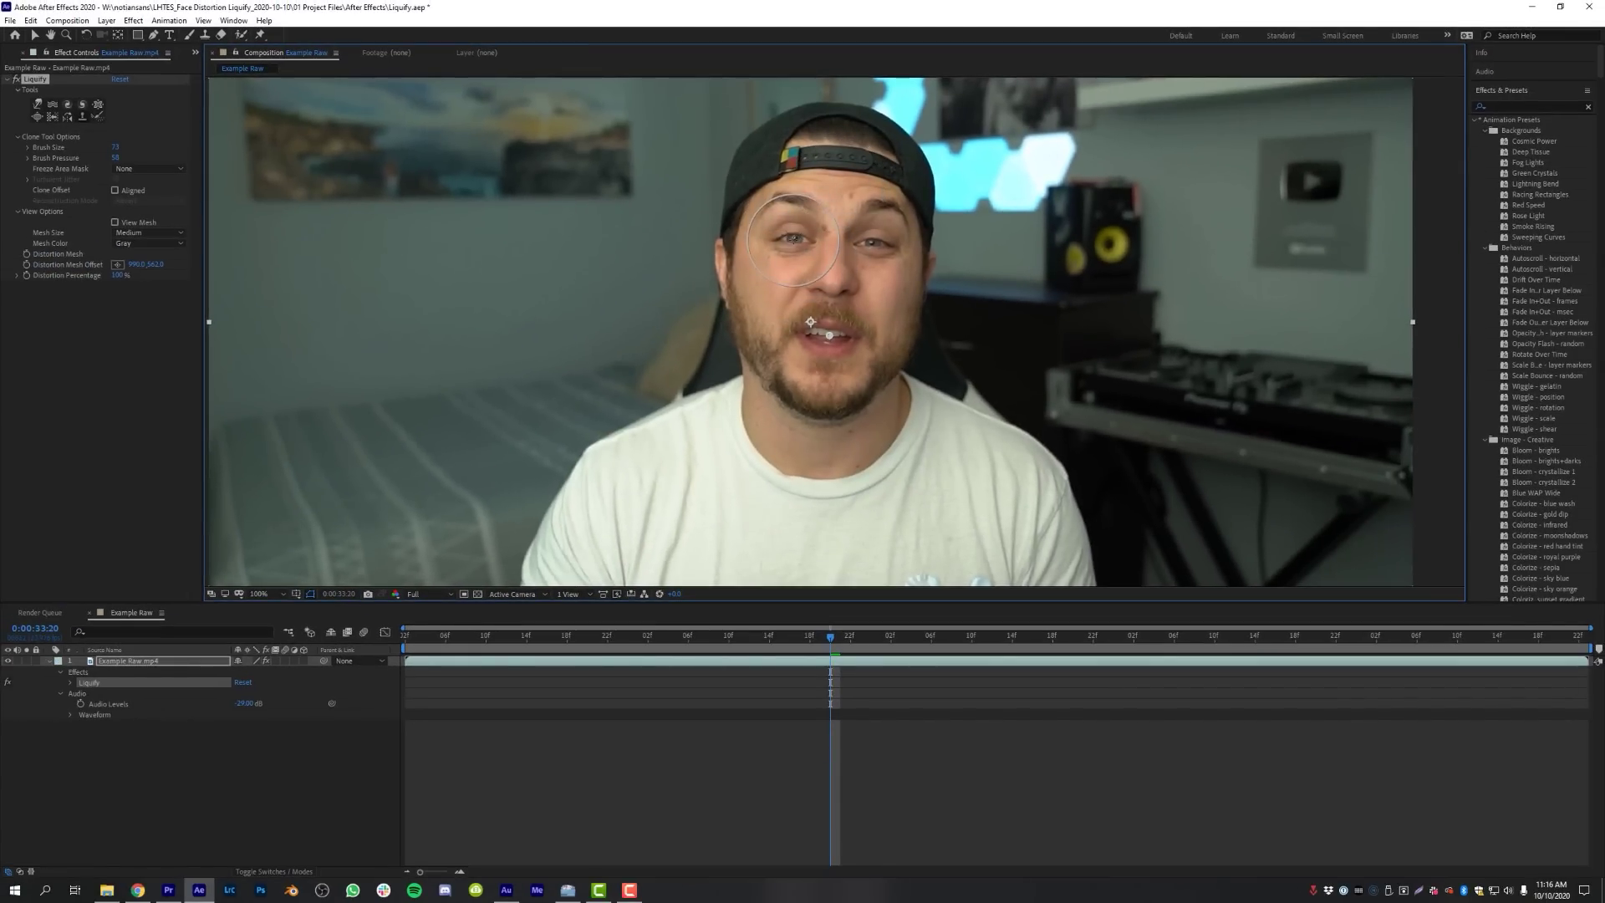
Step: Define the eye as the Clone tool's source point, and paint the cloned distortion over the nose, mouth, other eye and eyebrows
left_click(97, 104)
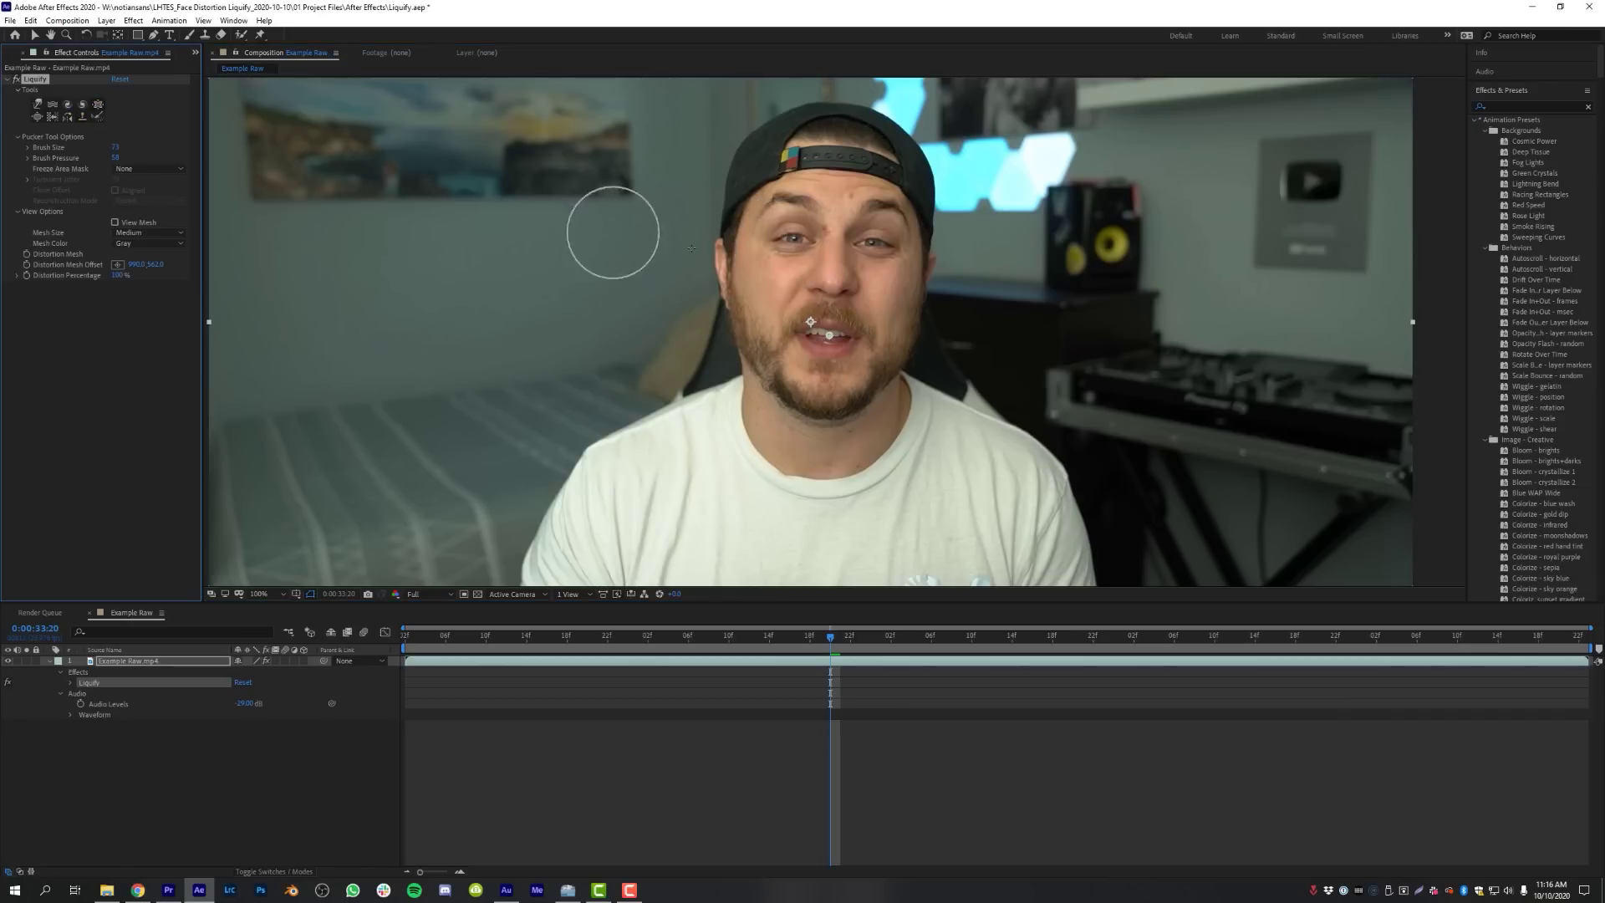
left_click(83, 117)
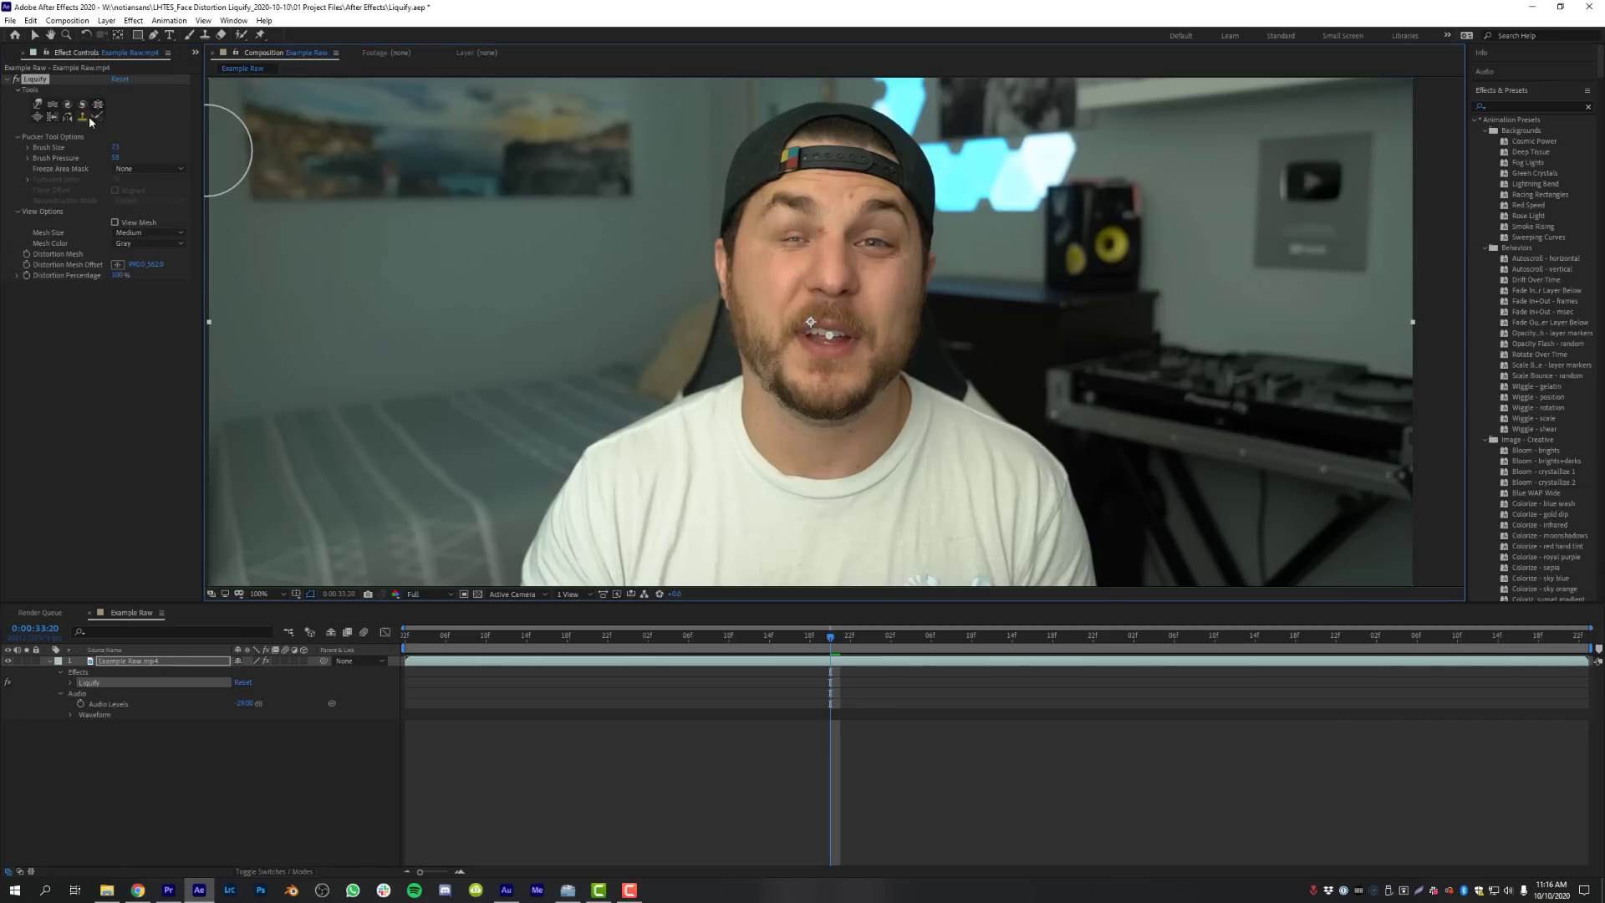
left_click(795, 239, "alt")
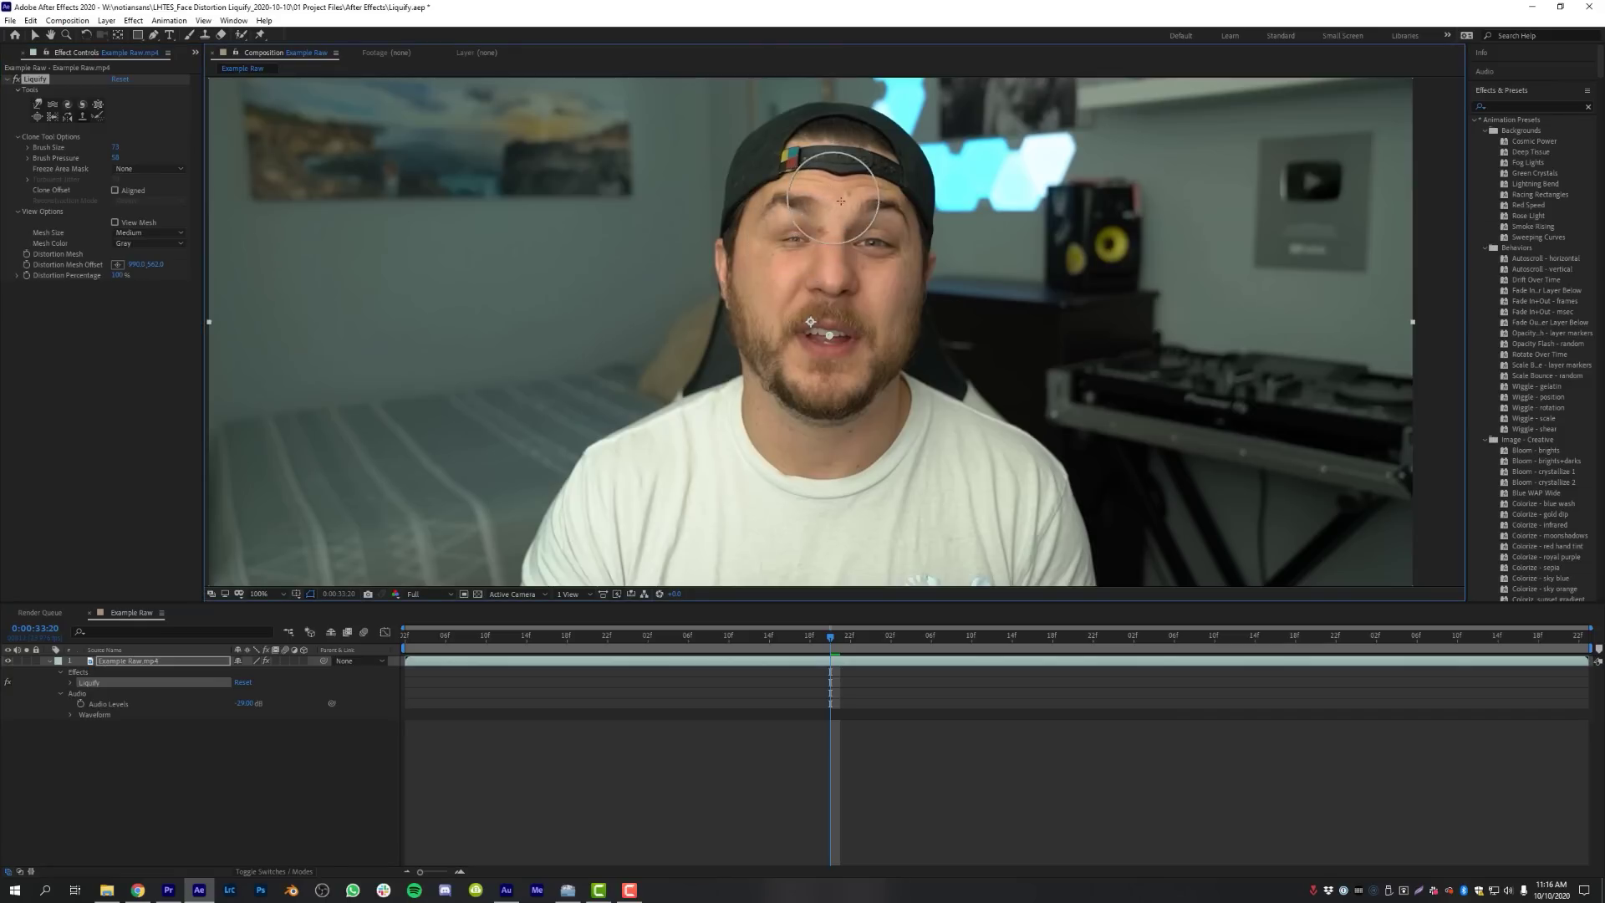
mouse_move(841, 201)
left_mouse_down()
mouse_move(875, 241)
mouse_move(928, 254)
mouse_move(936, 237)
mouse_move(866, 236)
mouse_move(891, 257)
mouse_move(907, 213)
mouse_move(827, 294)
mouse_move(830, 275)
mouse_move(840, 304)
mouse_move(799, 226)
mouse_move(848, 280)
mouse_move(835, 335)
mouse_move(800, 325)
mouse_move(851, 337)
left_mouse_up()
left_click_drag(889, 222, 874, 243)
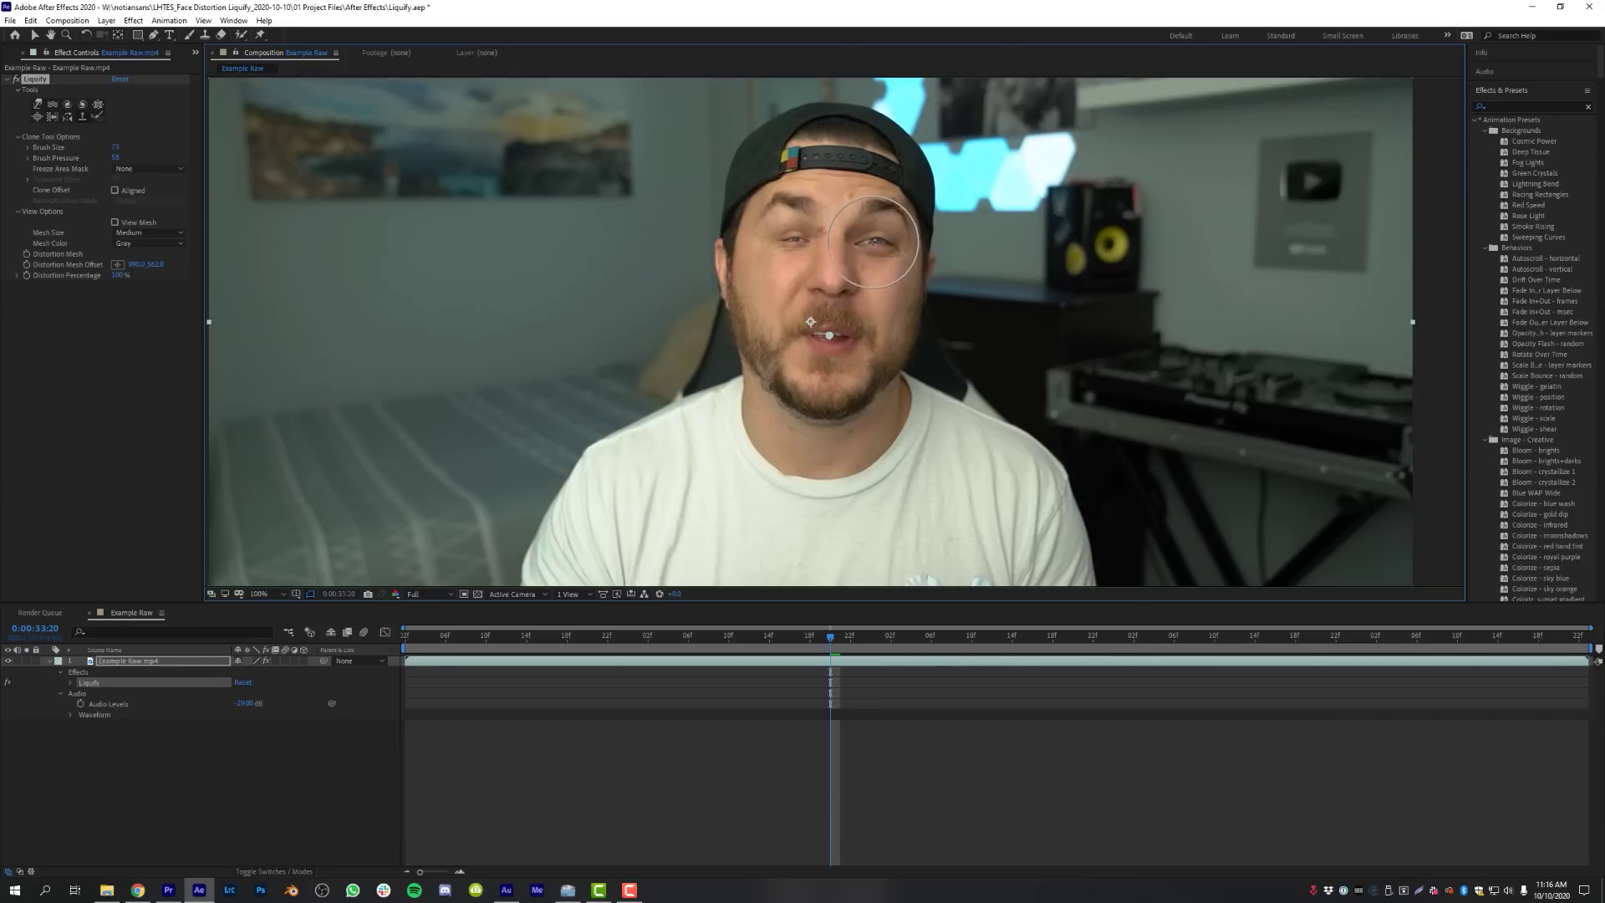
left_click_drag(785, 195, 874, 202)
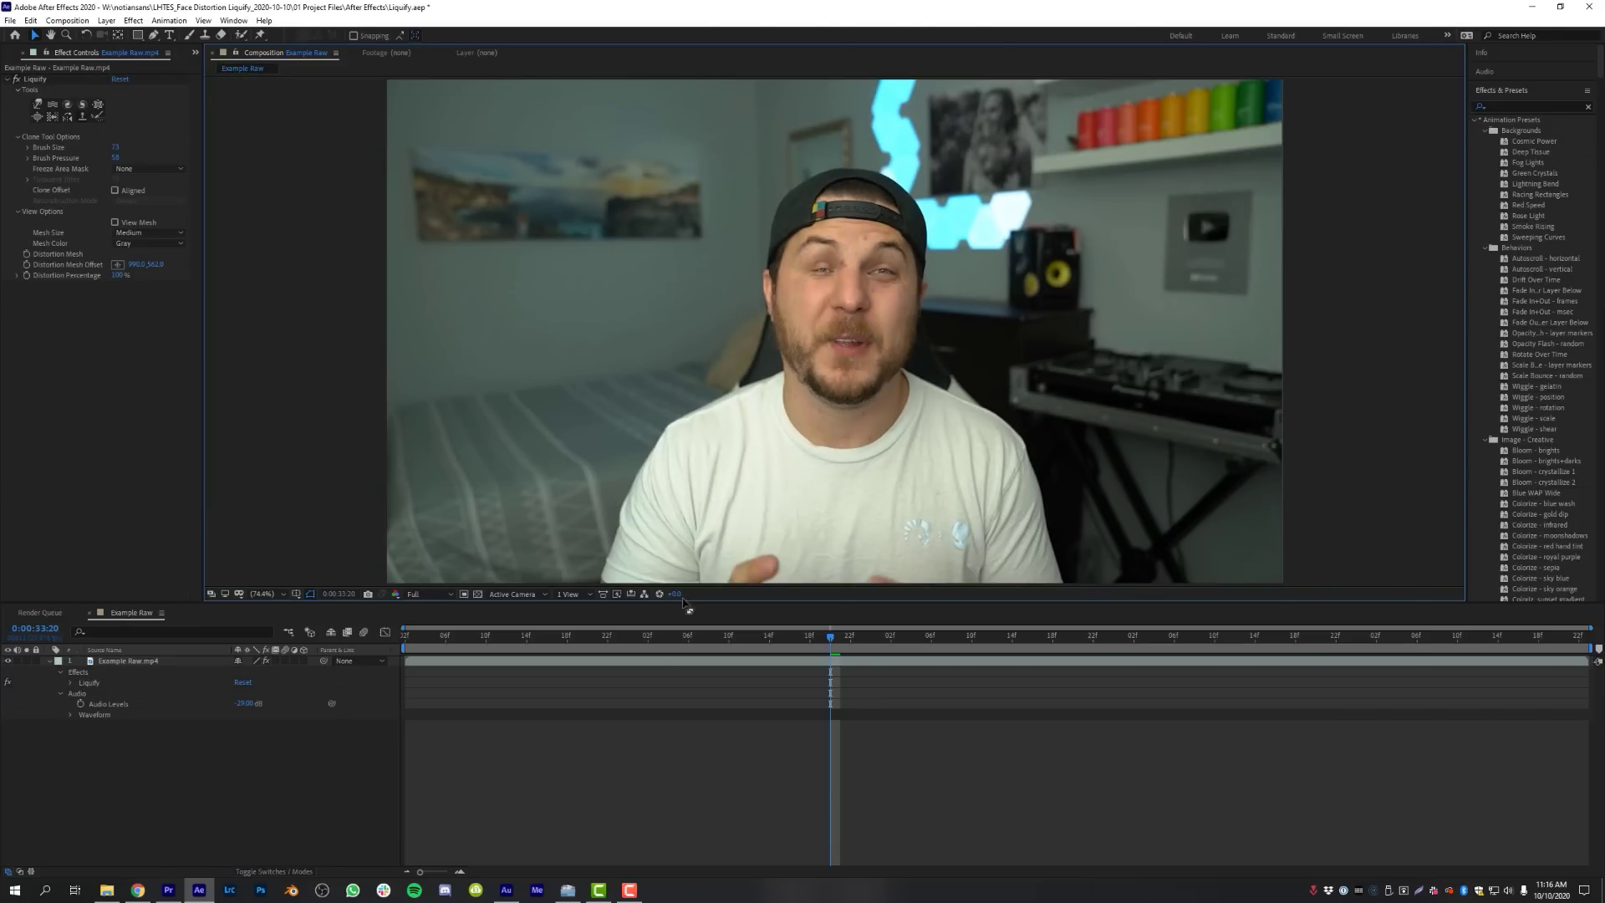
Step: Capture a screenshot area of about 688 × 665 pixels around the man's head and torso in the composition
key("Print")
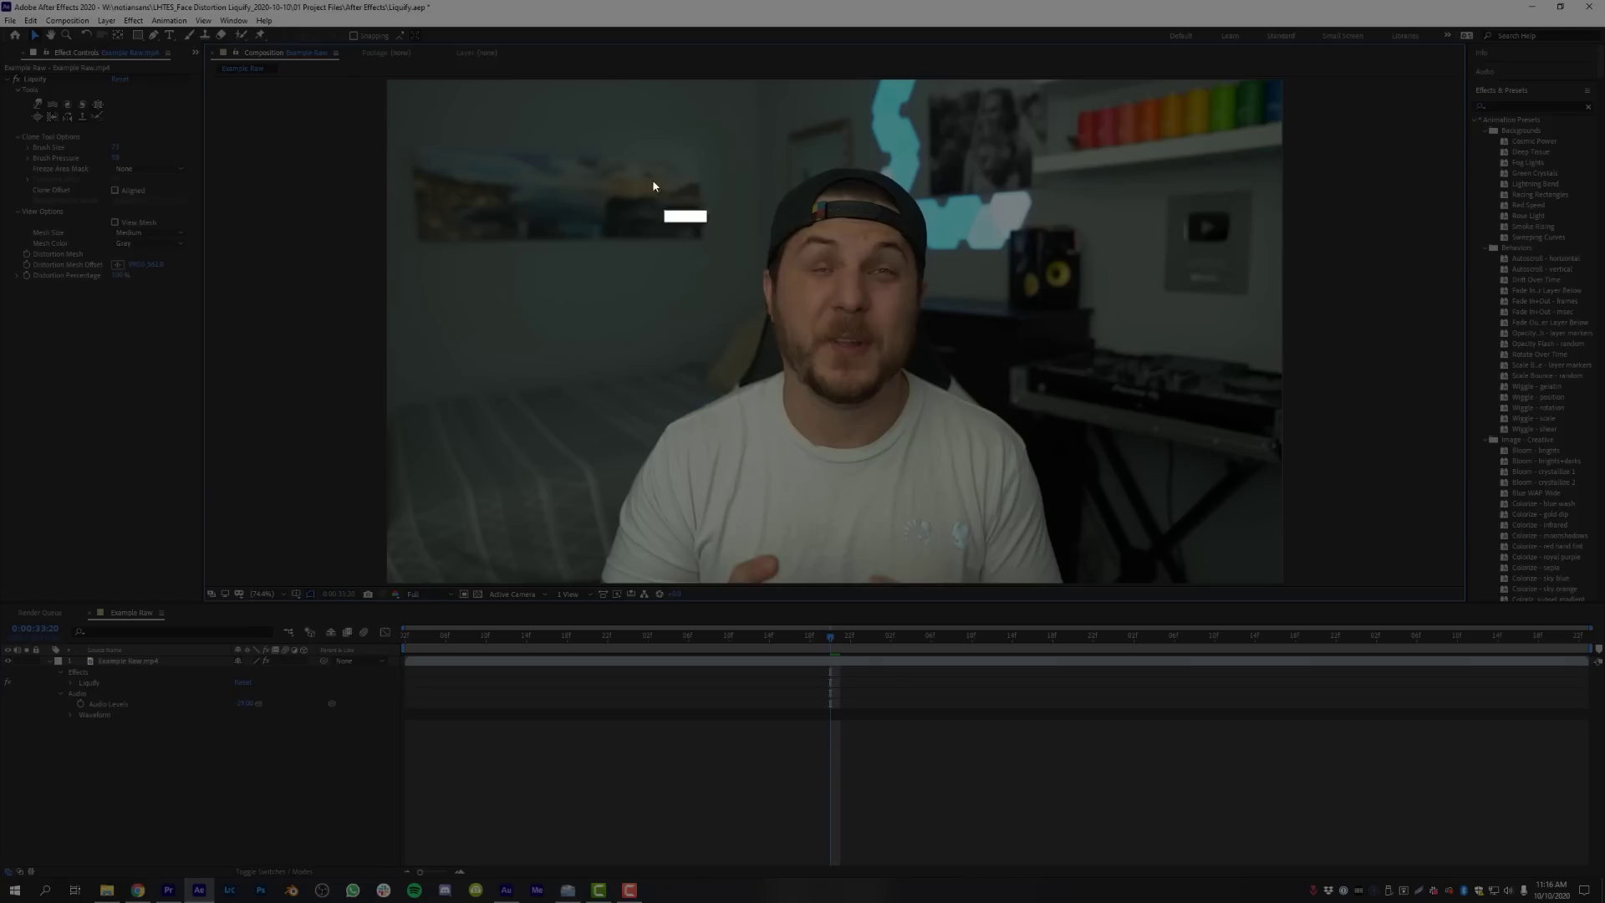
mouse_move(639, 166)
left_mouse_down()
mouse_move(1003, 575)
mouse_move(1072, 584)
left_mouse_up()
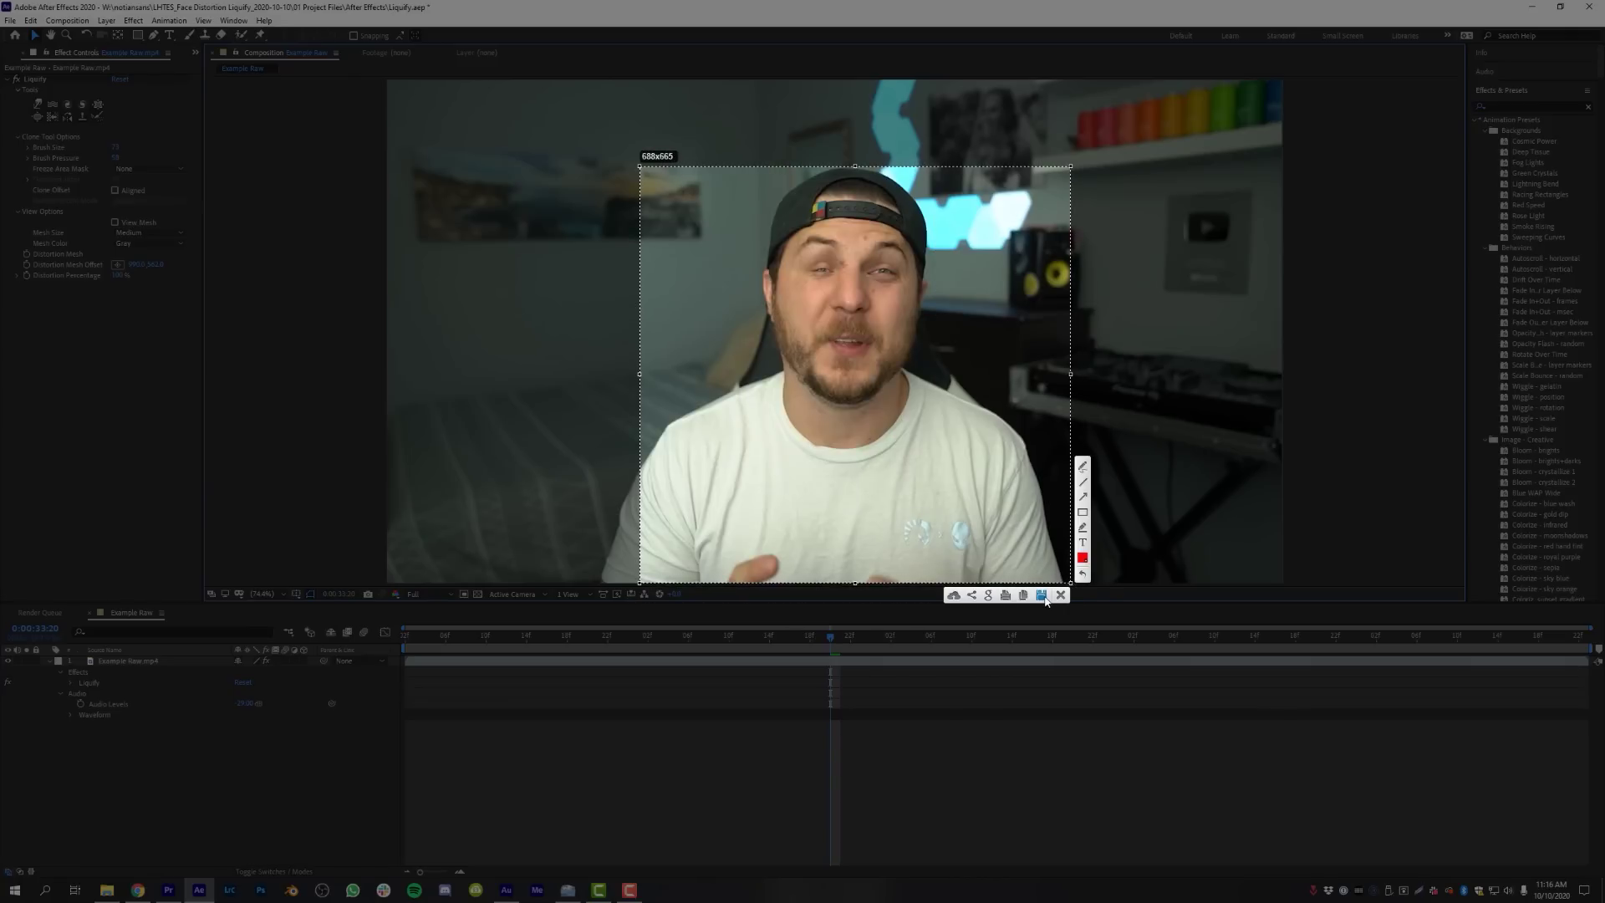